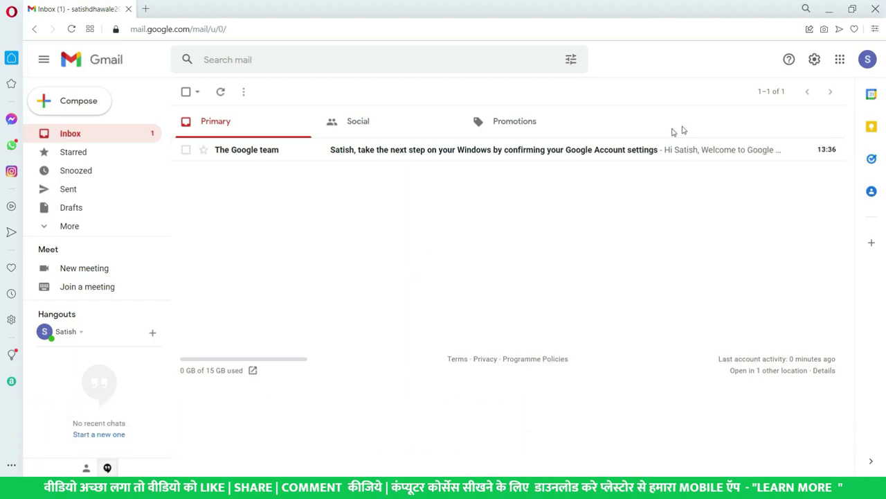
Launch Google Drive from Gmail's Google apps grid, opening My Drive in a new tab.
left_click(866, 60)
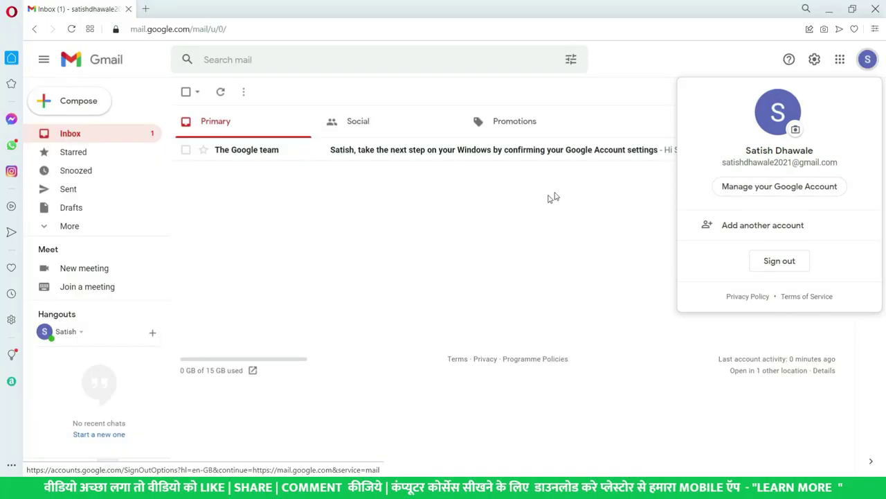
left_click(495, 220)
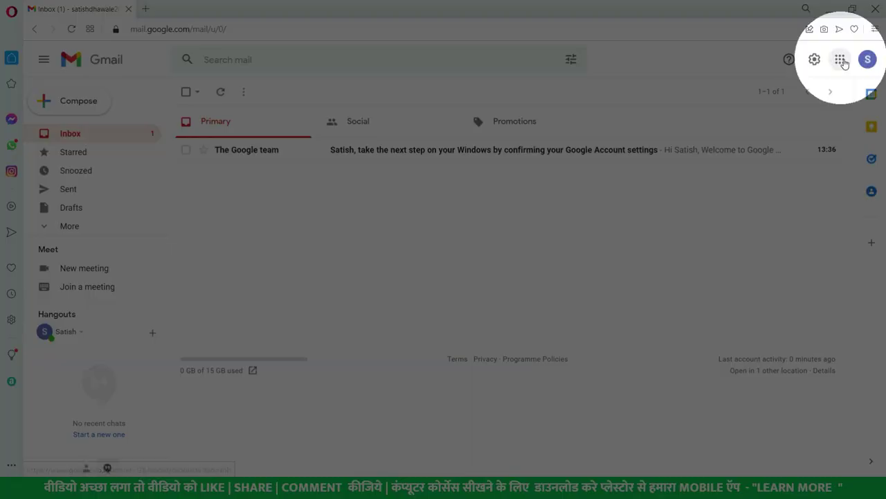
left_click(840, 61)
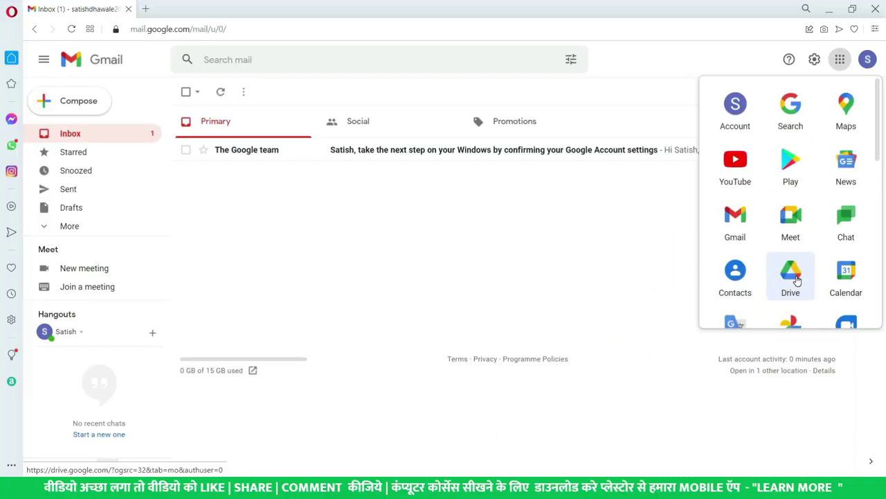
left_click(796, 279)
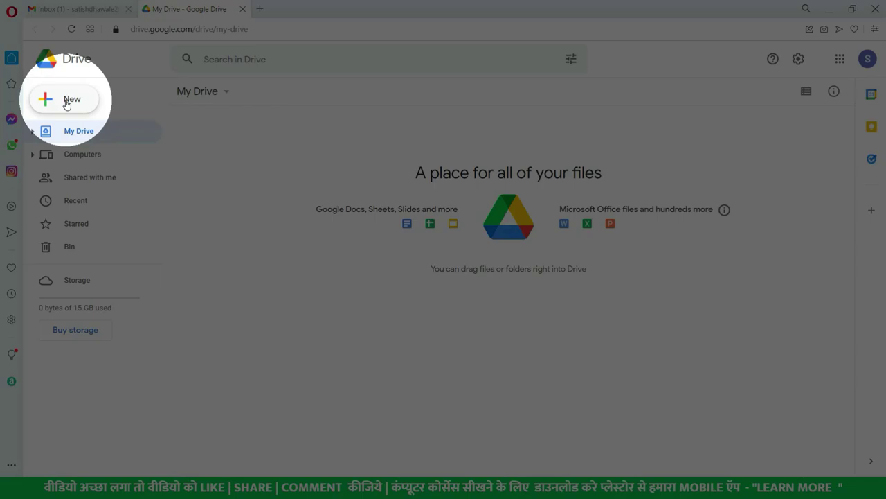
Create a new folder named 'My IMP Files' in My Drive.
left_click(67, 99)
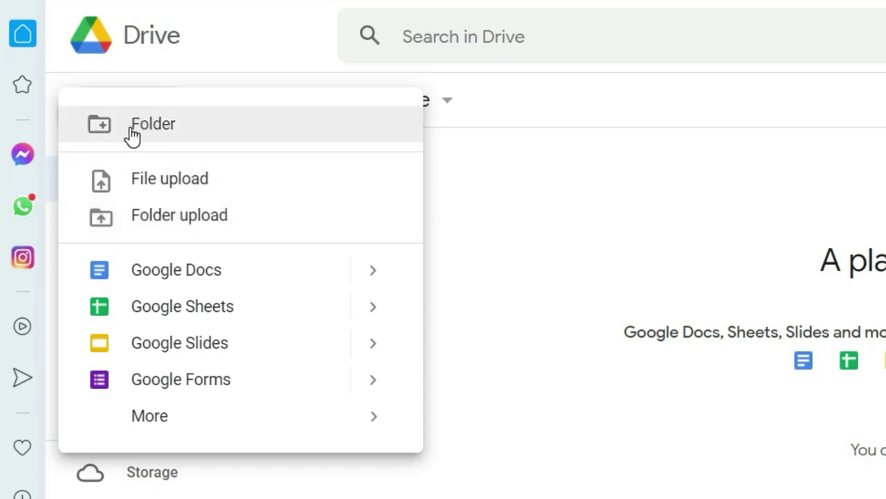
left_click(155, 132)
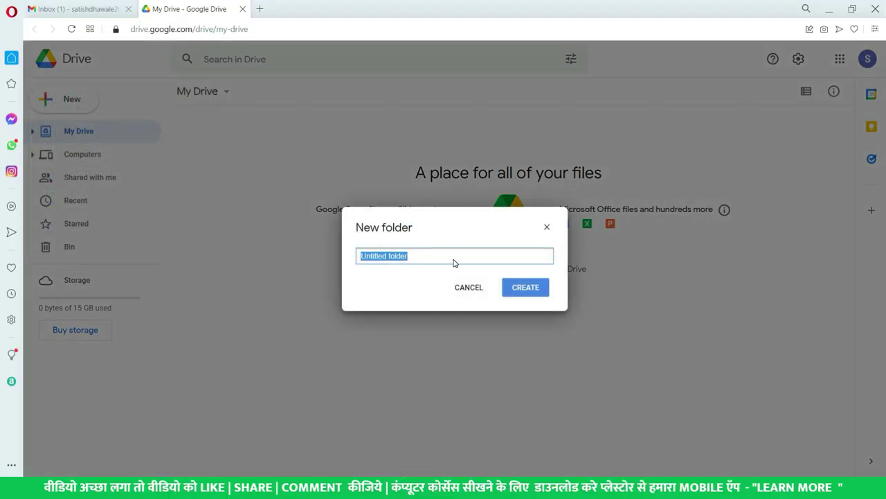
key("BackSpace")
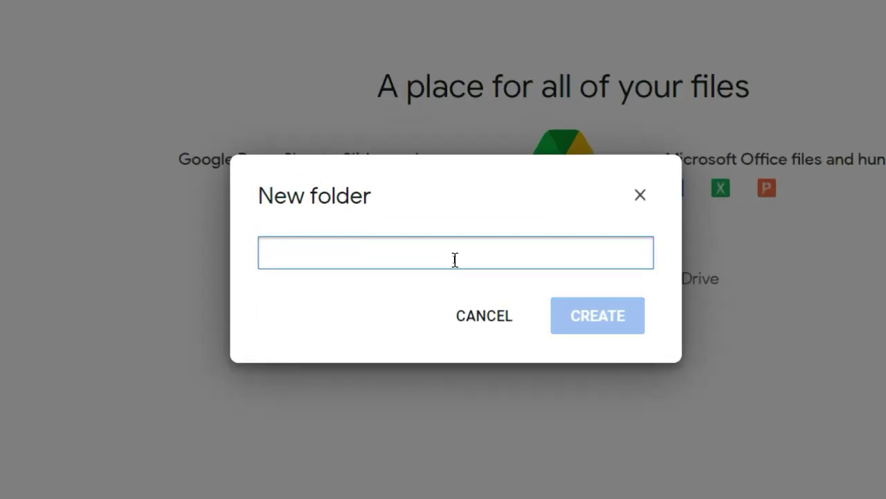
type("MTY")
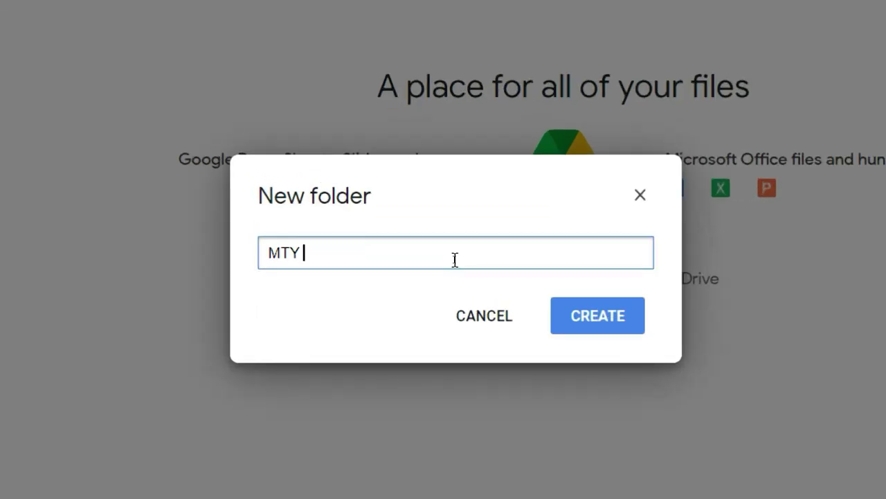
key("BackSpace")
key("BackSpace")
key("BackSpace")
type("y IMP F")
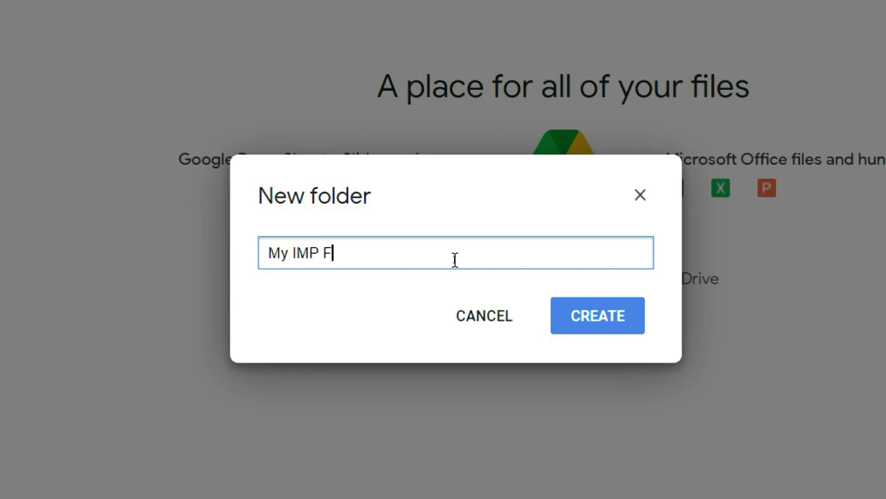
type("iles")
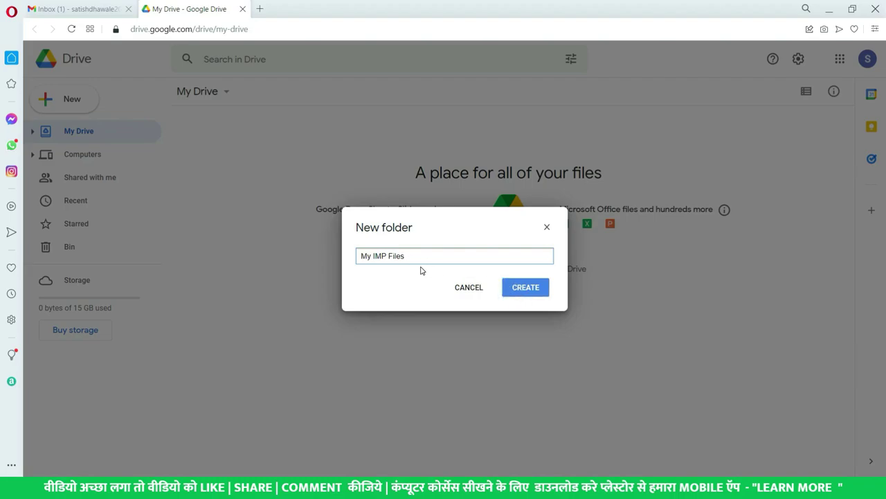
left_click(531, 291)
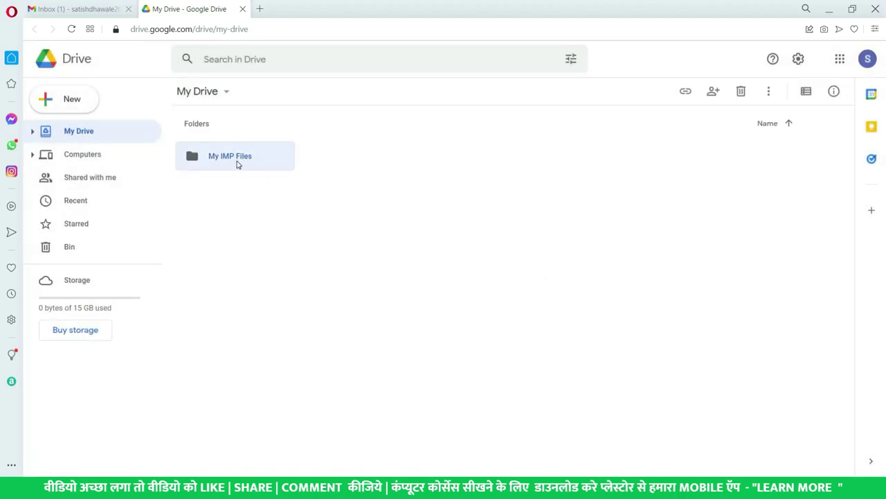
left_click(285, 243)
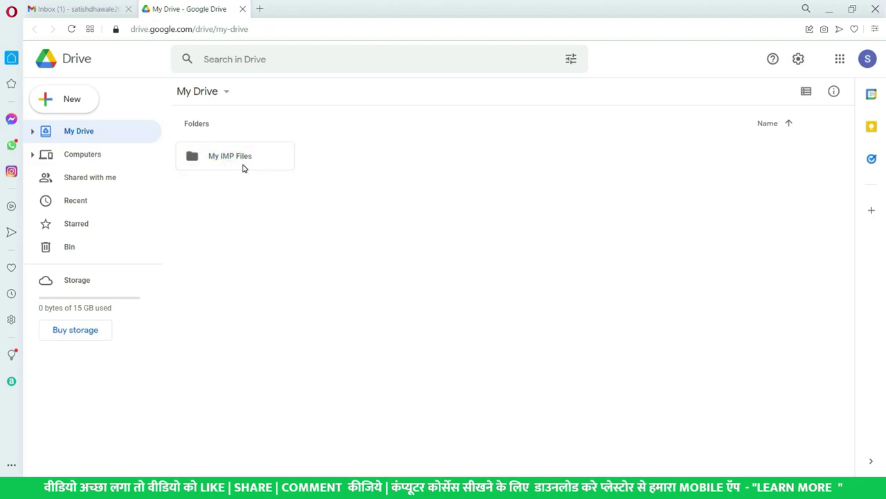
left_click(219, 159)
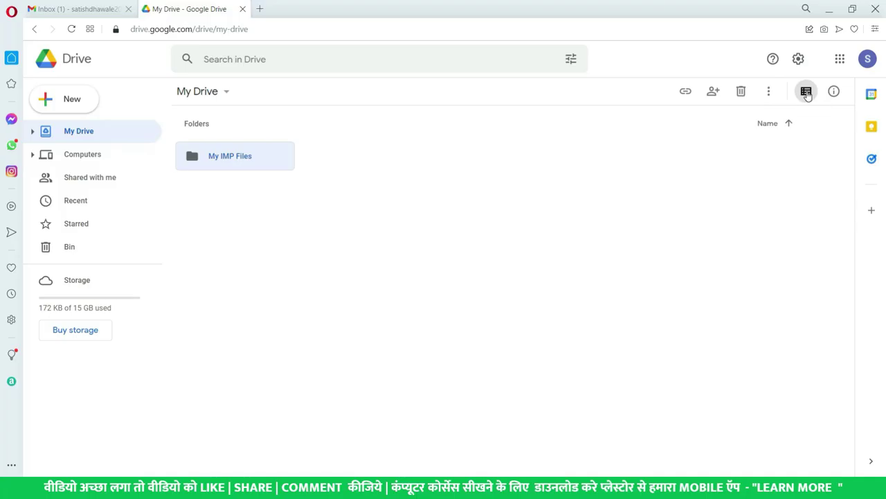
left_click(807, 93)
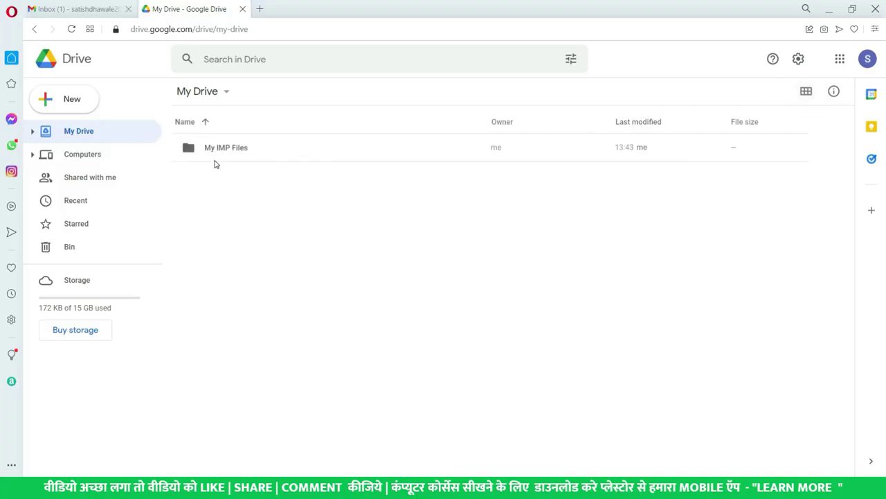
left_click(637, 148)
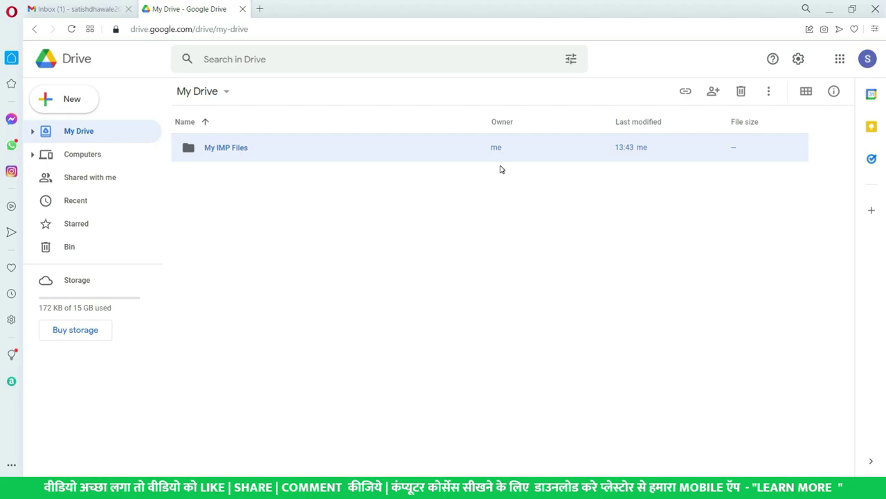
left_click(804, 93)
left_click(257, 160)
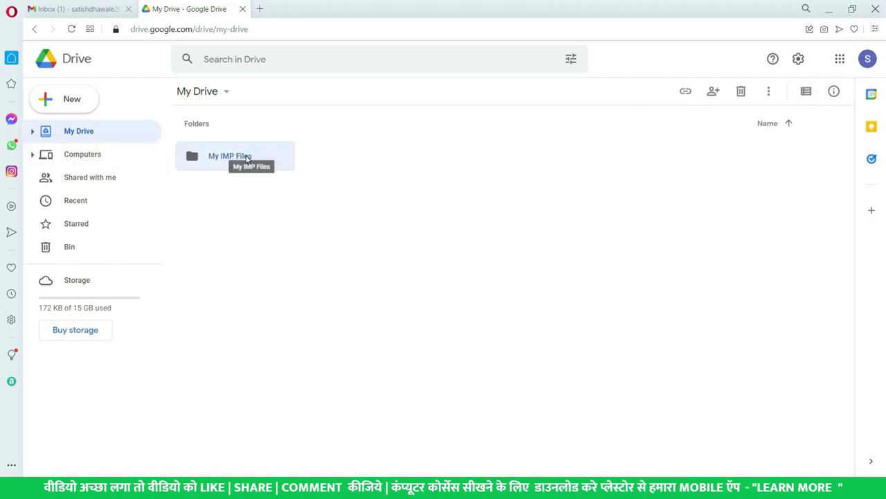
Open the empty My IMP Files folder from My Drive.
left_click(73, 99)
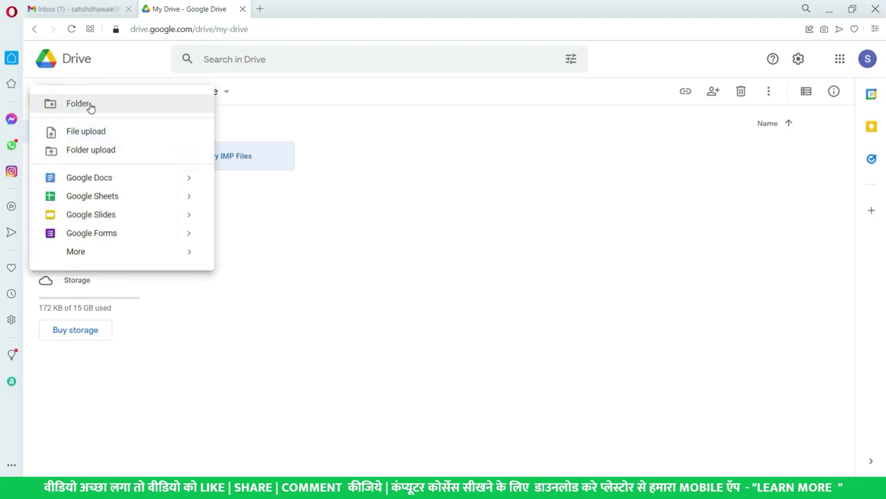
left_click(228, 168)
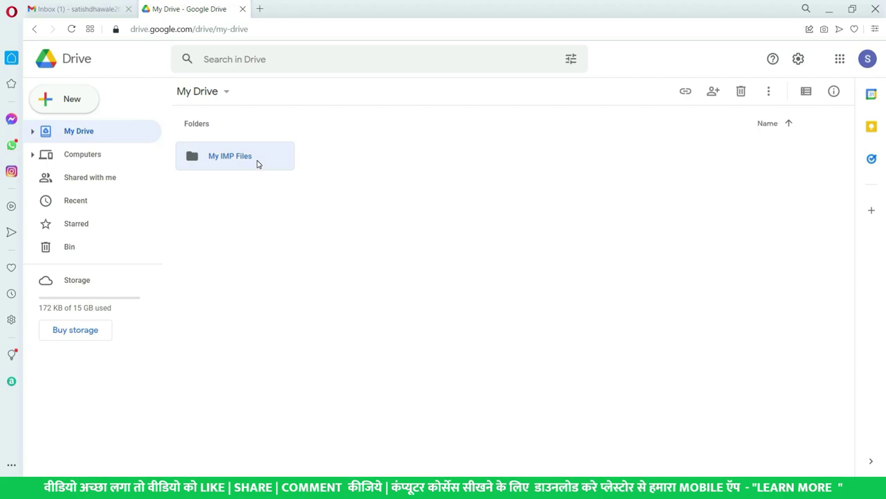
double_click(256, 164)
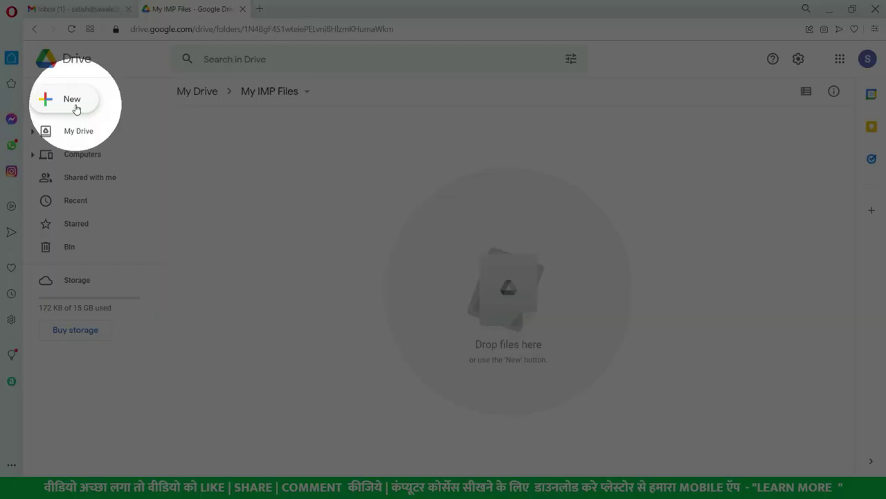
Upload Microsoft Excel chapters.pdf from Downloads into the My IMP Files folder.
left_click(77, 108)
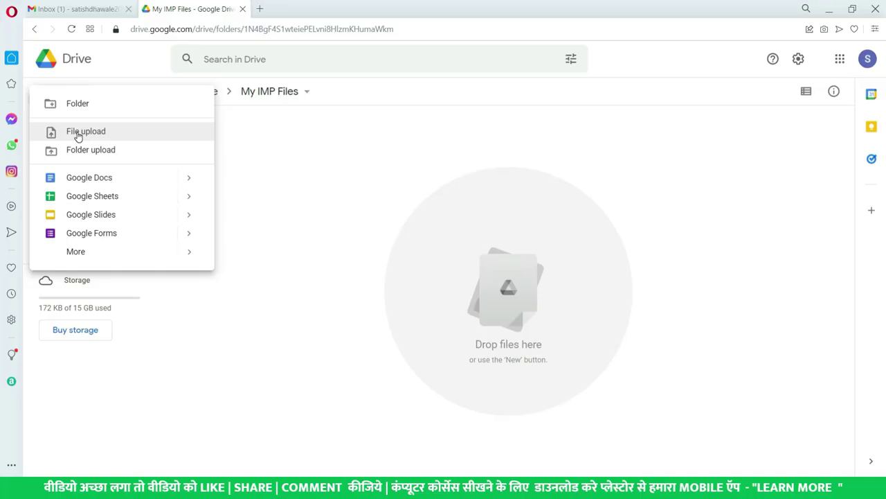
left_click(78, 131)
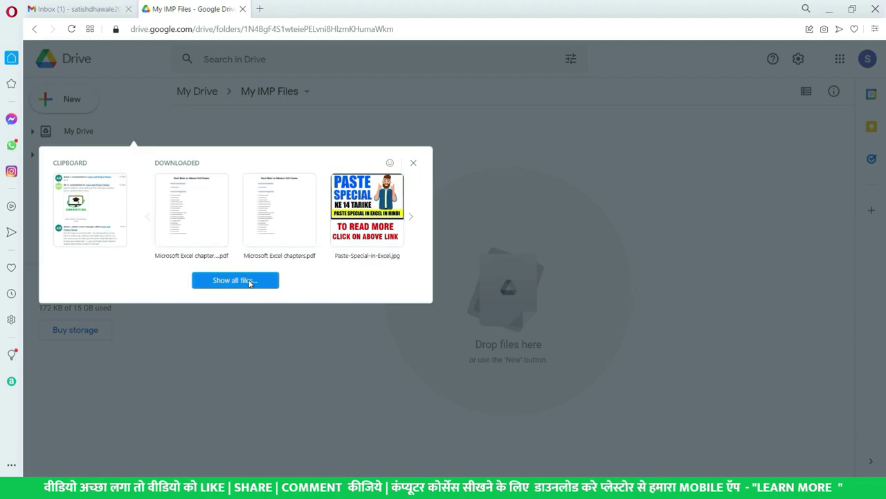
left_click(243, 281)
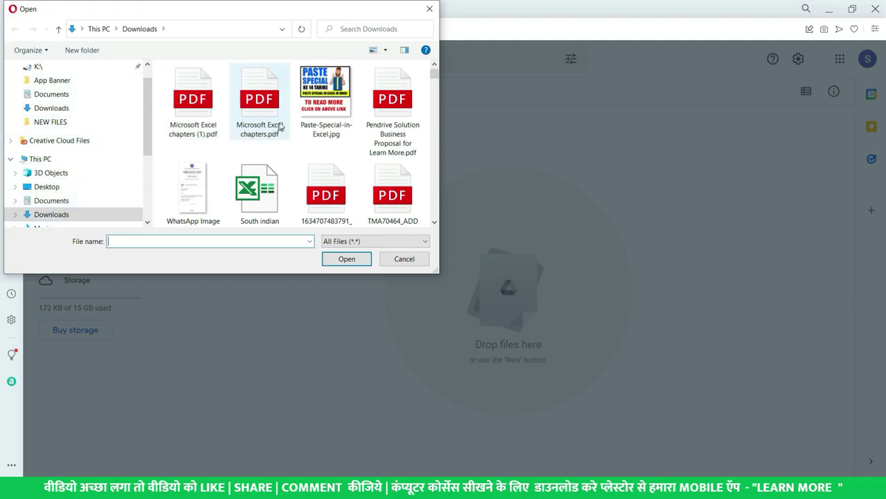
left_click(260, 110)
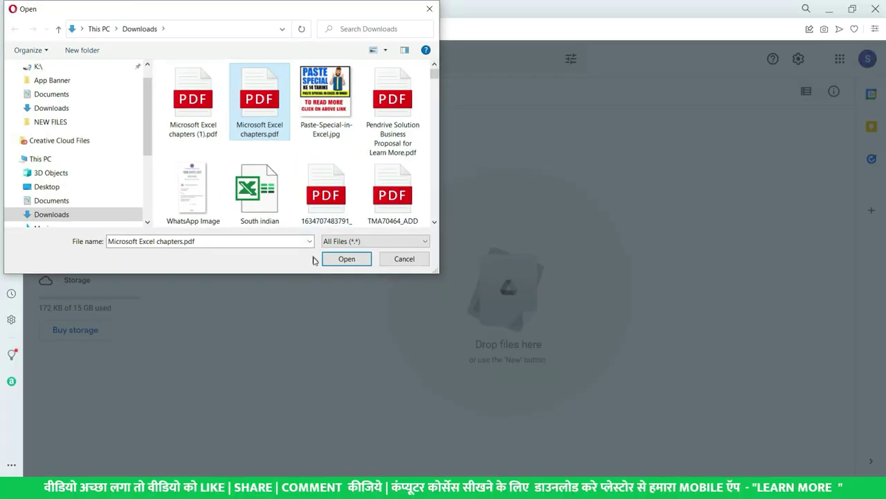
left_click(346, 258)
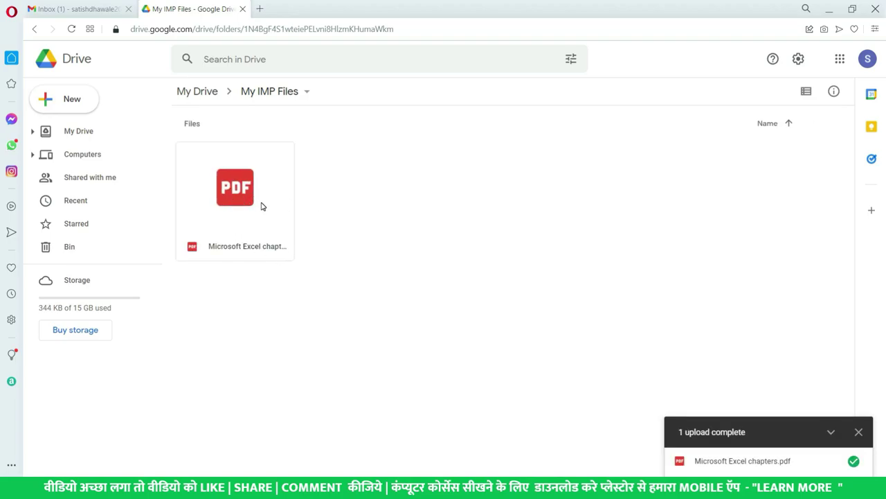
Switch My IMP Files to list view and select Microsoft Excel chapters.pdf.
left_click(262, 205)
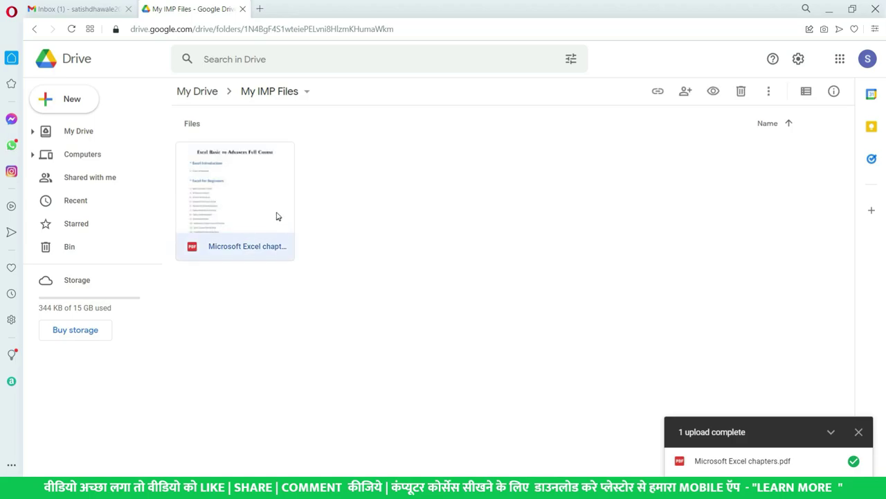
left_click(806, 91)
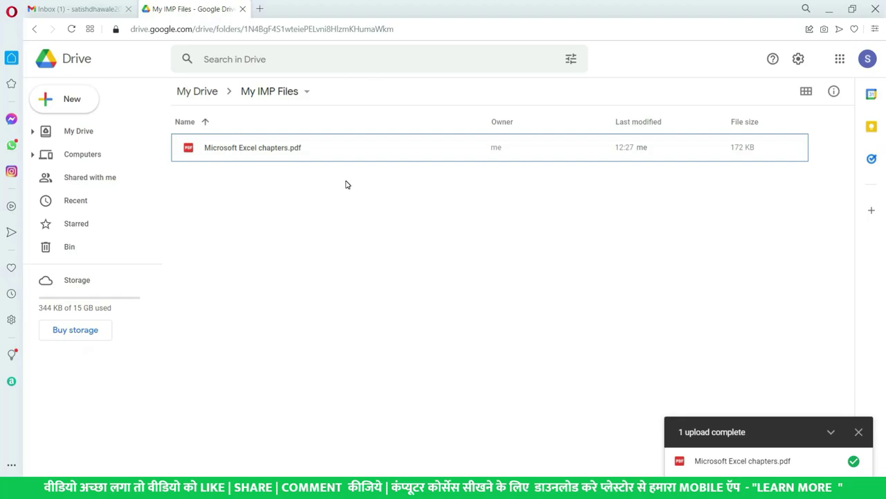
left_click(322, 153)
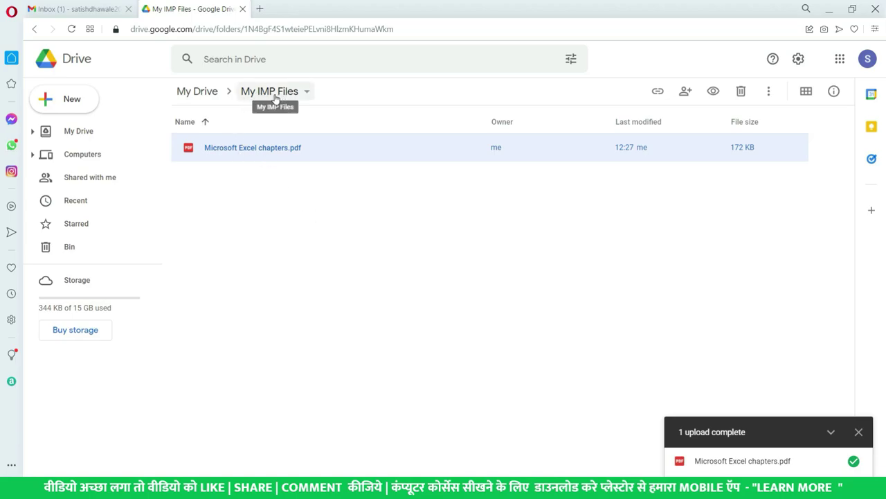
Return to My Drive, reopen My IMP Files and select the 172 KB PDF.
left_click(82, 132)
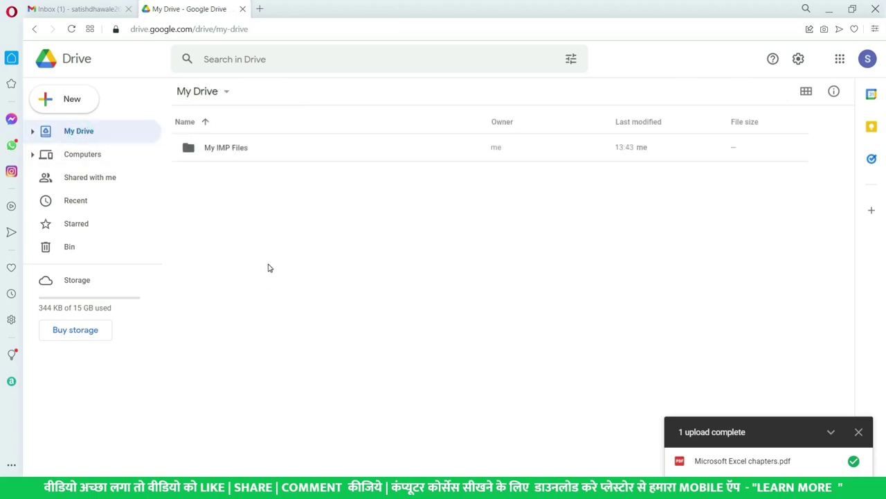
left_click(235, 151)
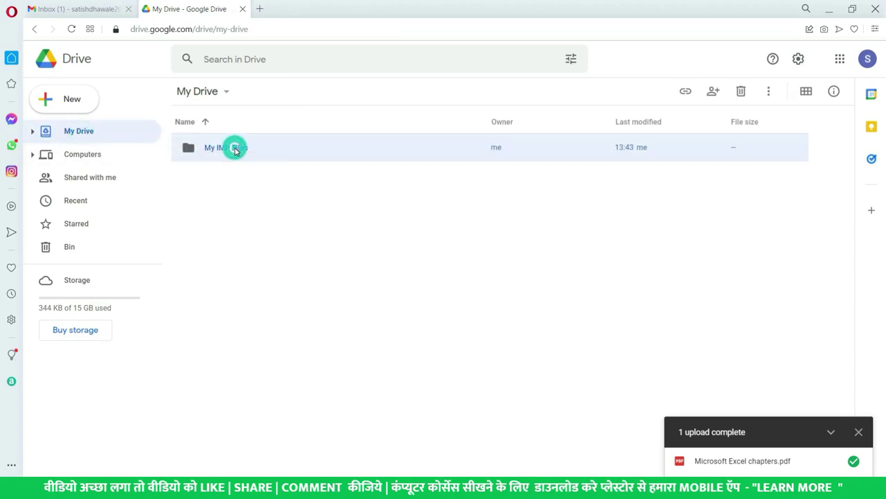
double_click(236, 151)
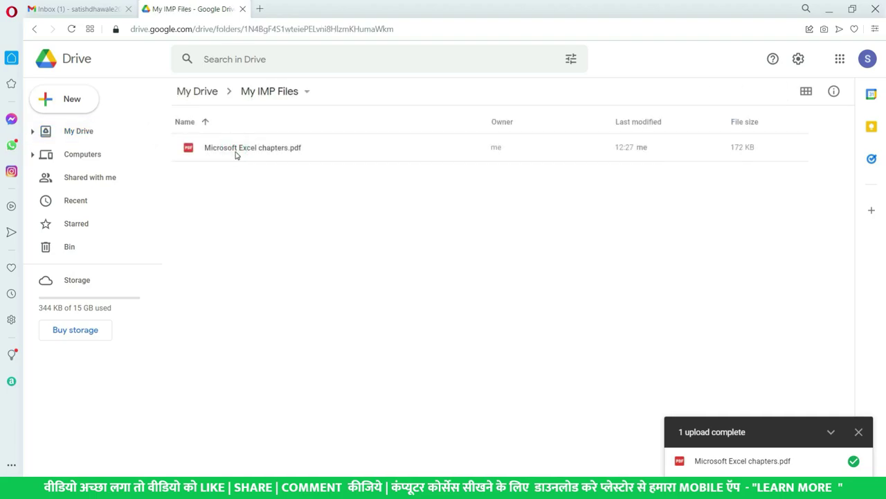
left_click(242, 151)
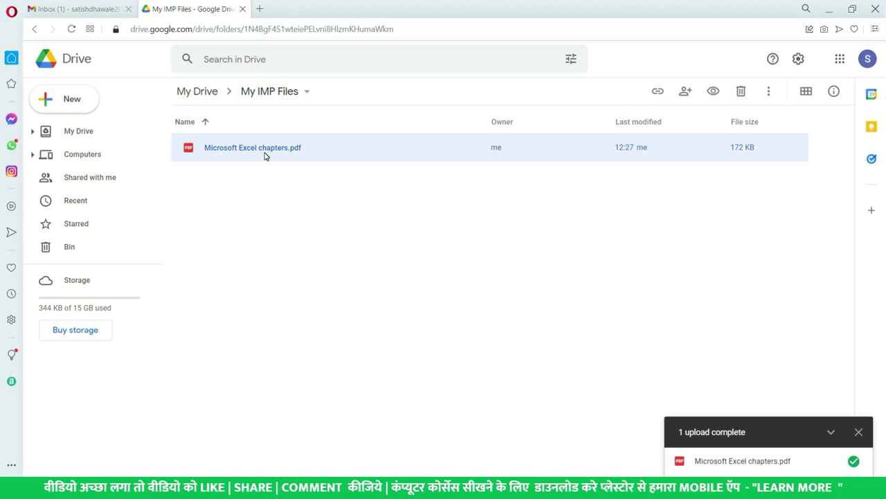
left_click(299, 208)
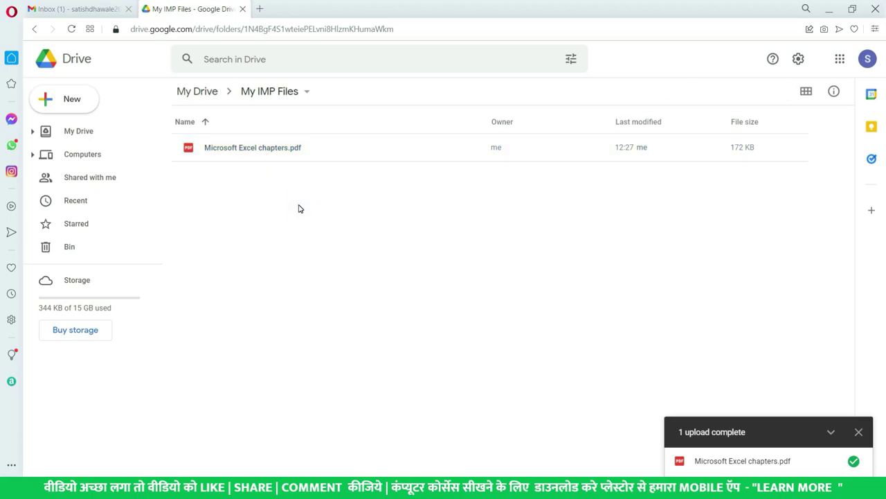
left_click(292, 149)
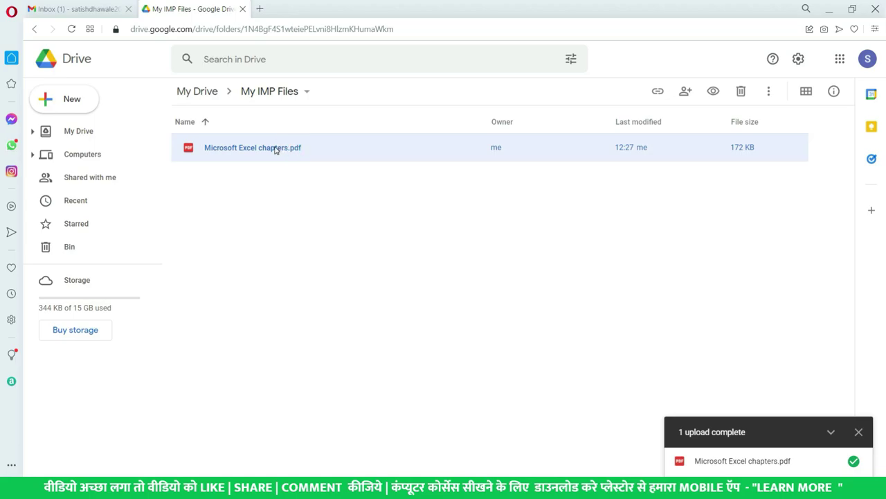
Open the PDF's Share dialog and add the suggested contact's e-mail as a recipient.
right_click(274, 151)
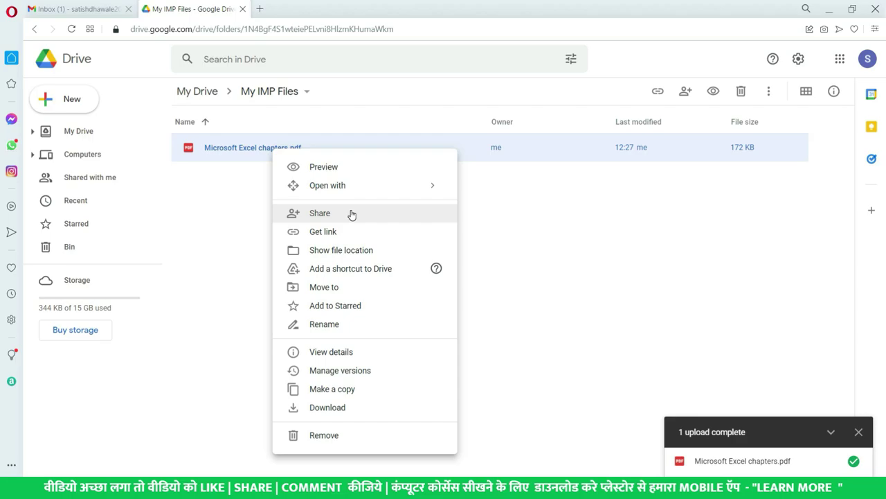
left_click(351, 214)
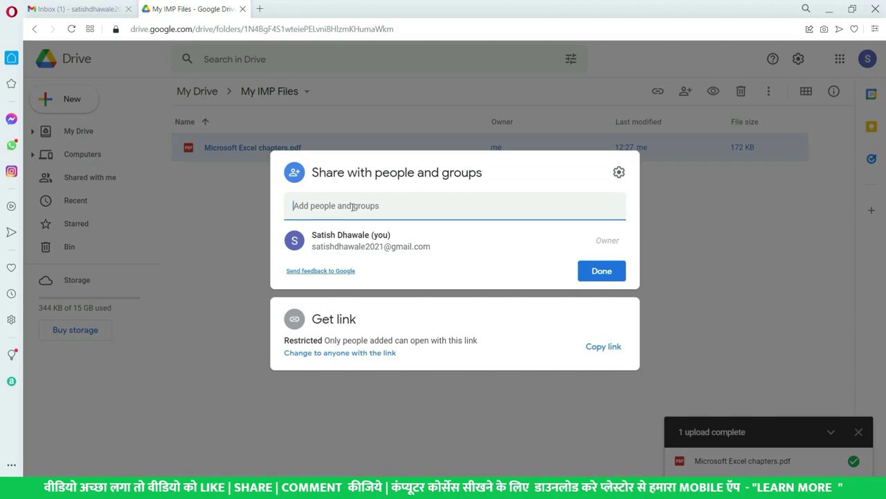
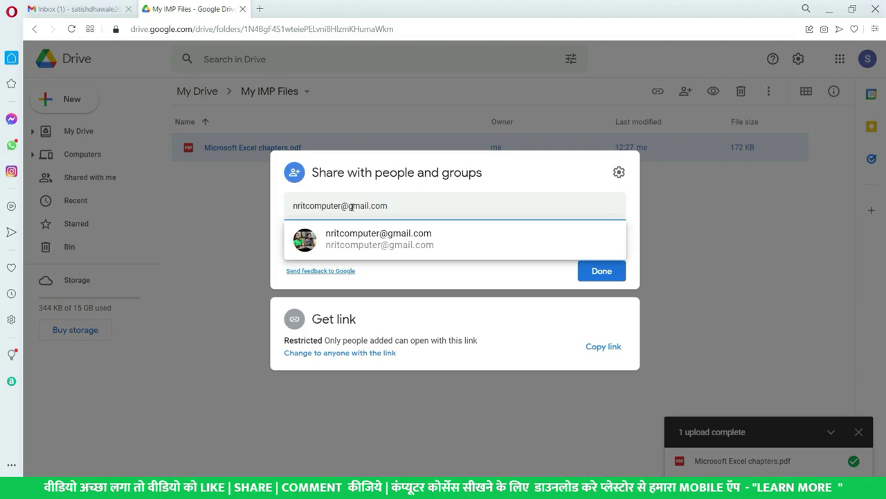
left_click(398, 241)
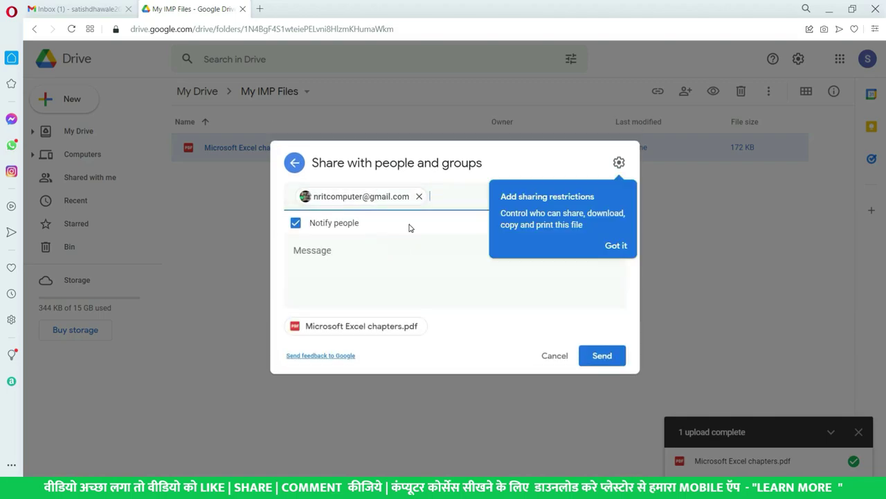
left_click(616, 246)
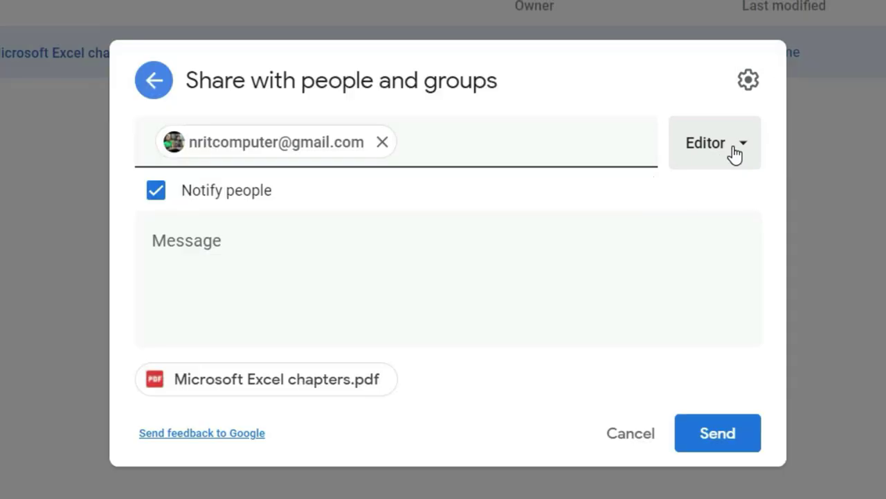
Set the recipient's access role to Editor.
left_click(734, 154)
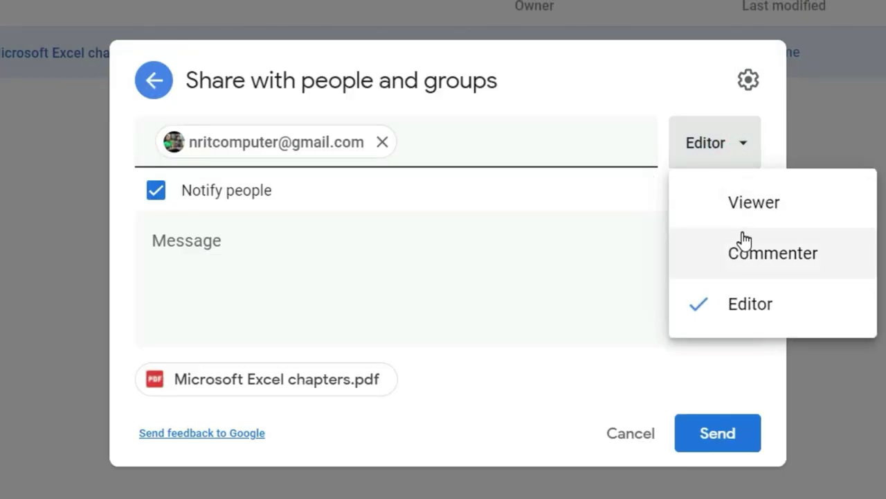
left_click(747, 207)
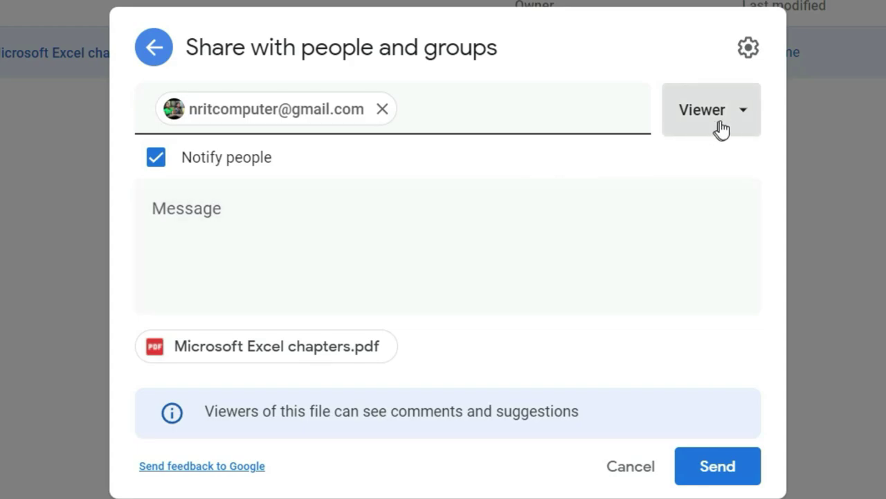
left_click(726, 124)
left_click(726, 223)
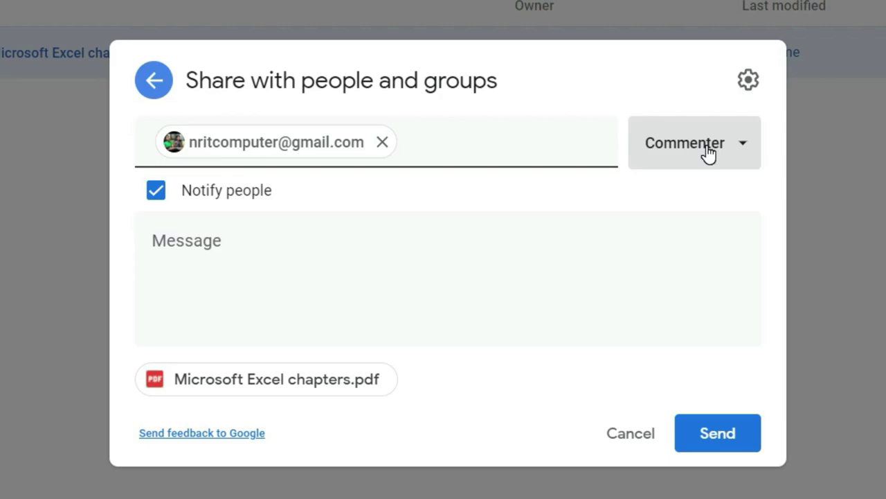
left_click(708, 152)
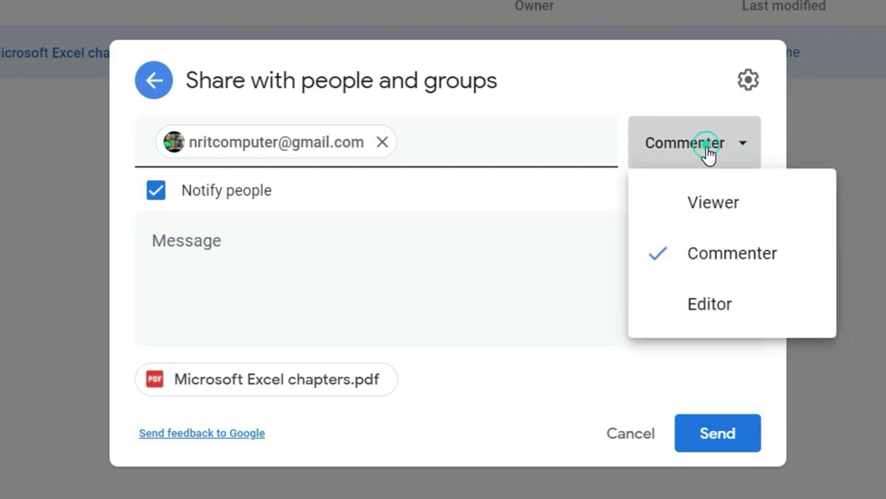
left_click(716, 209)
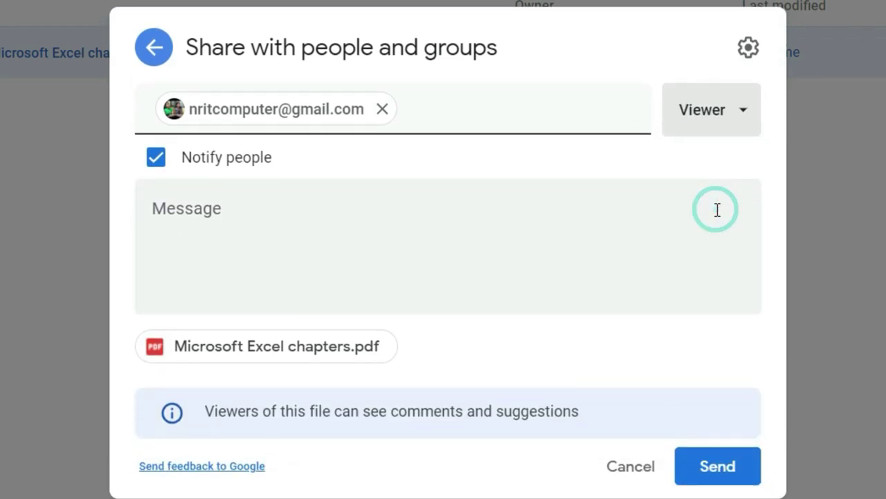
left_click(742, 127)
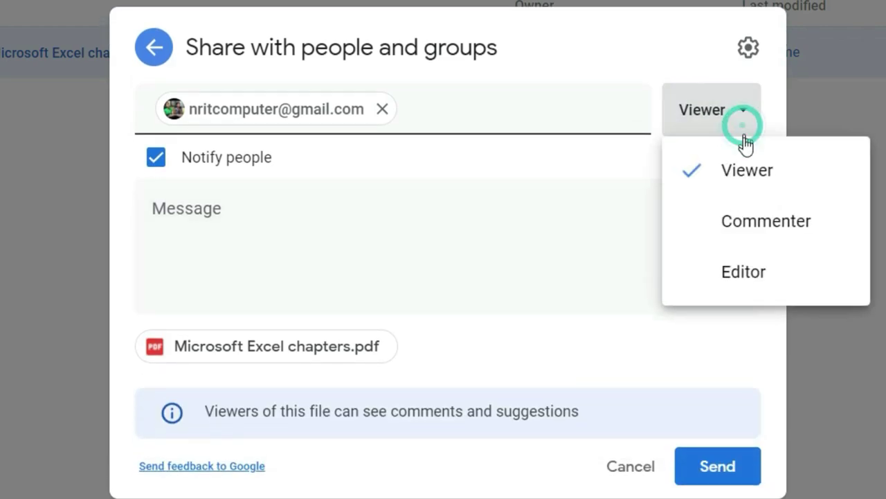
left_click(718, 277)
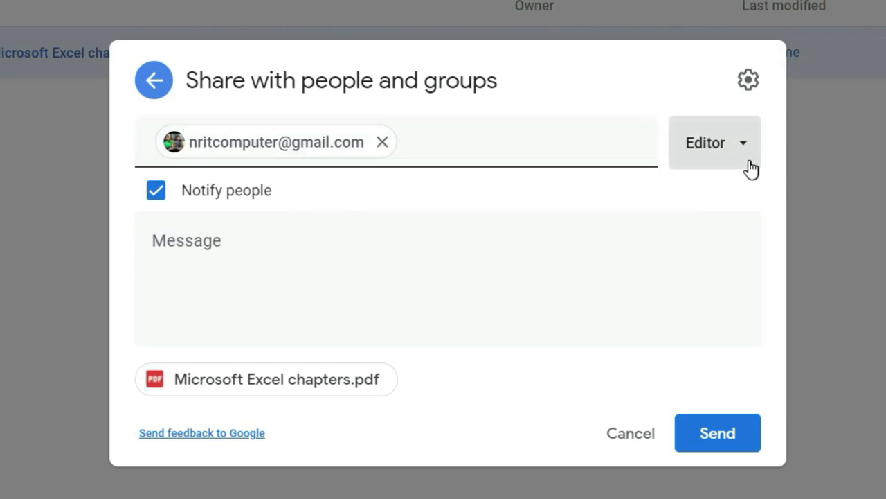
Clear stray text from the recipient field and move to the message box.
left_click(515, 152)
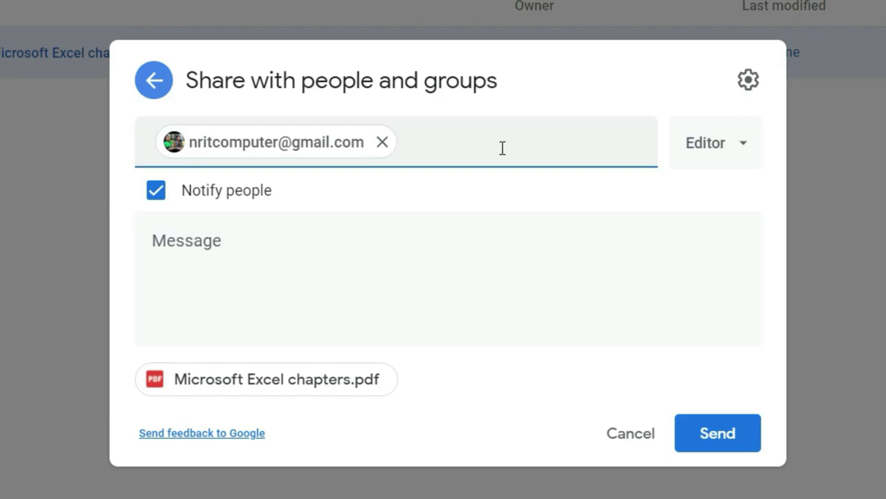
type("satish")
key("BackSpace")
key("BackSpace")
key("BackSpace")
key("BackSpace")
key("BackSpace")
key("BackSpace")
mouse_move(191, 152)
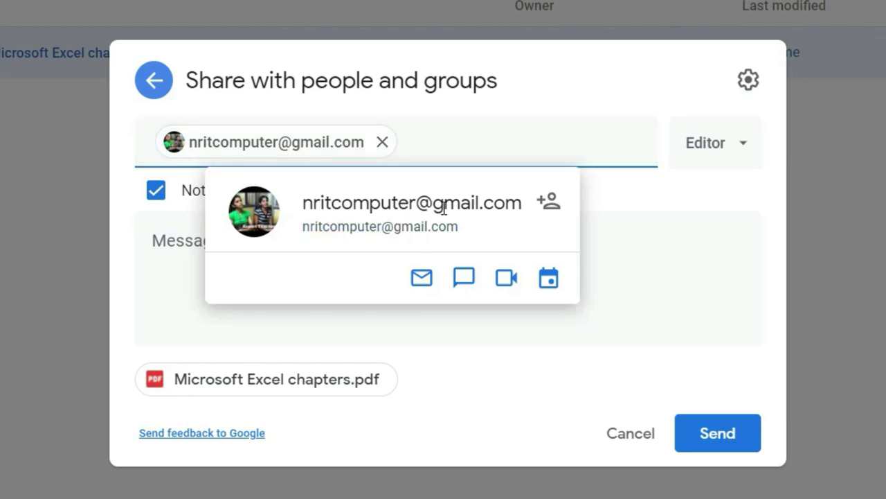
left_click(246, 322)
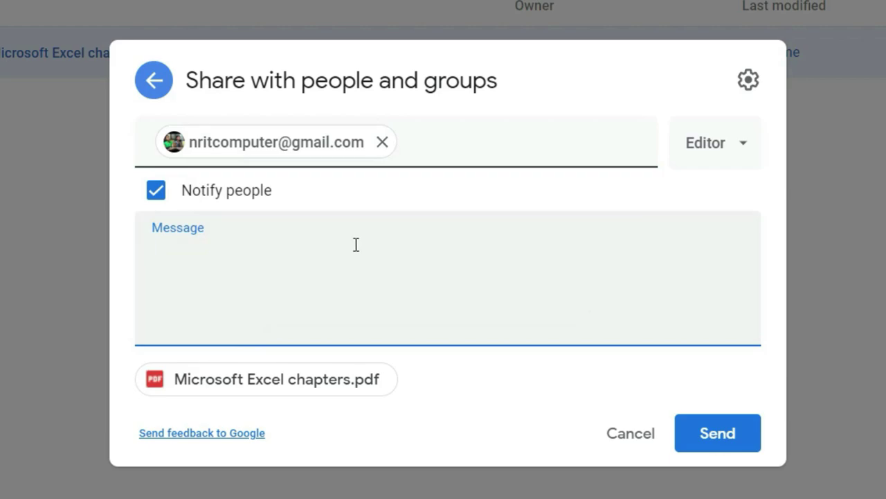
Write the note 'Hello kindly check this file' and send the share invitation.
type("Hello kindly check")
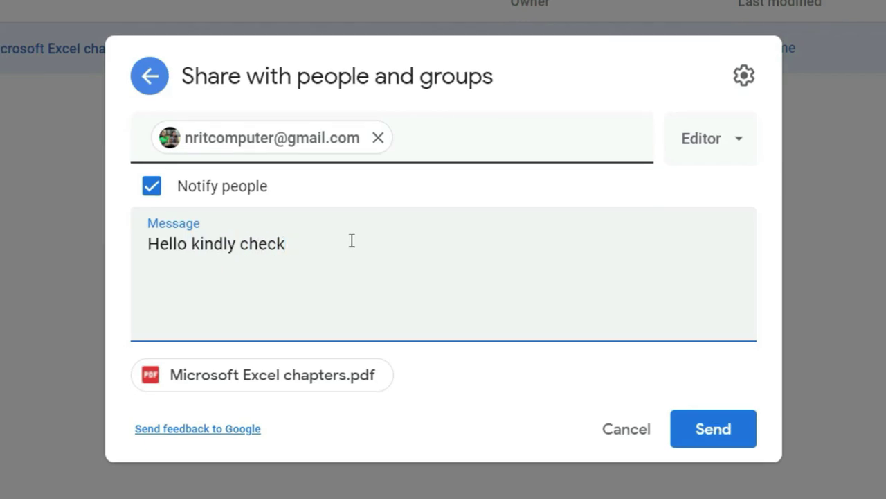
type(" this file")
left_click(738, 436)
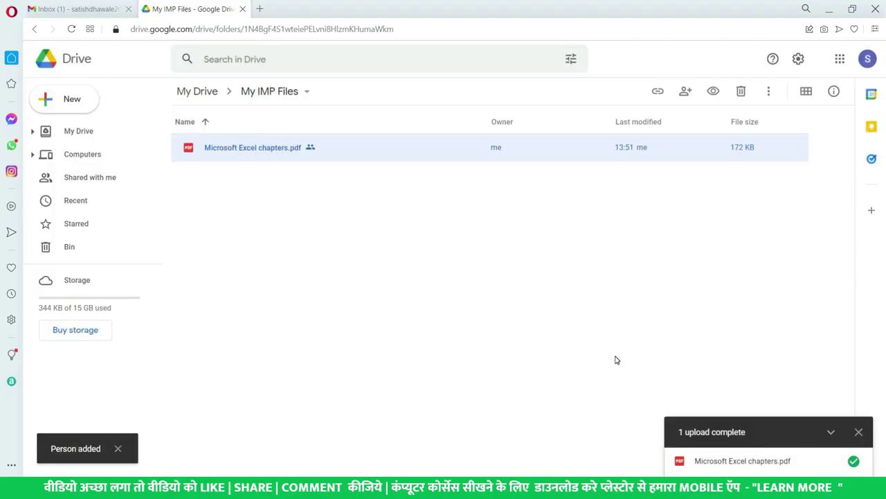
Reopen the PDF's Share dialog and confirm the recipient still has Editor access.
right_click(328, 145)
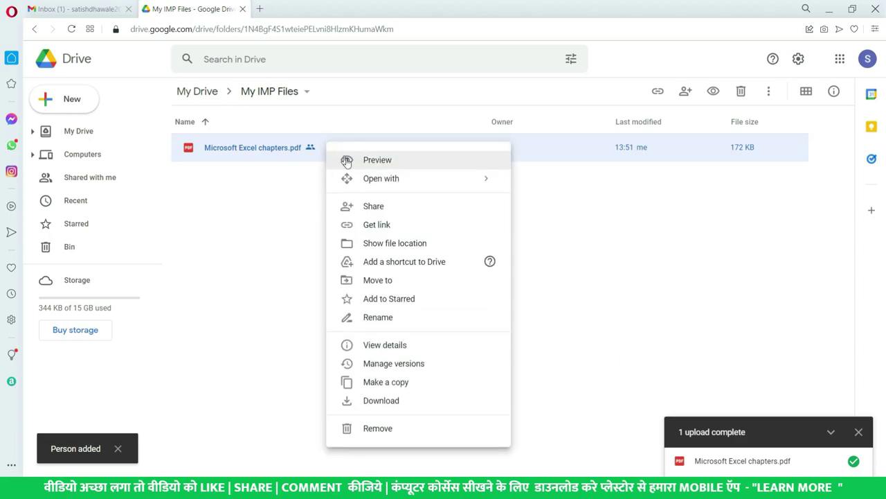
left_click(374, 206)
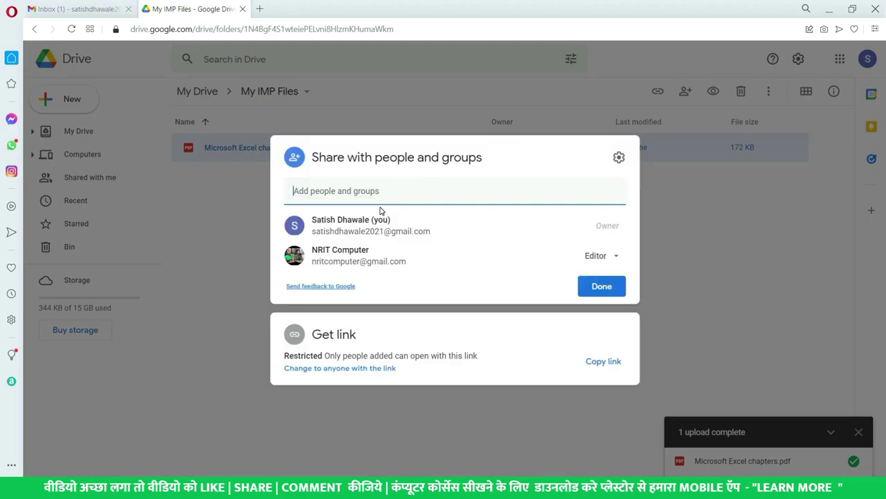
mouse_move(435, 263)
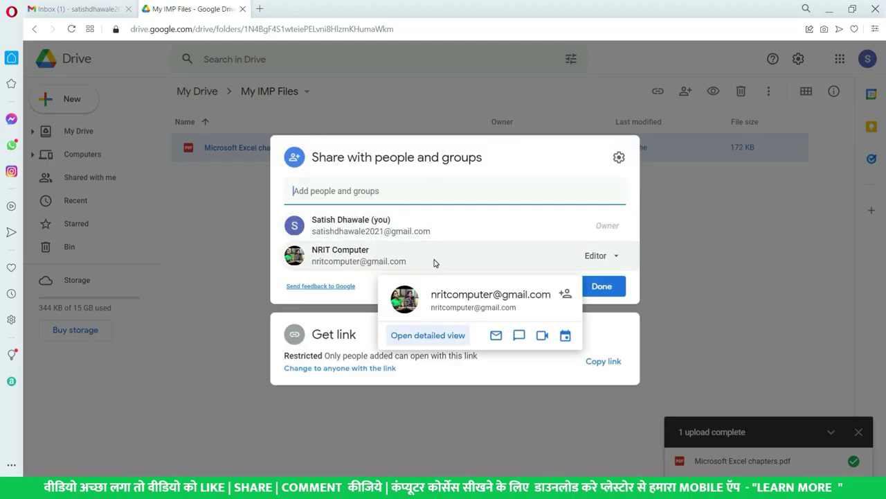
left_click(612, 259)
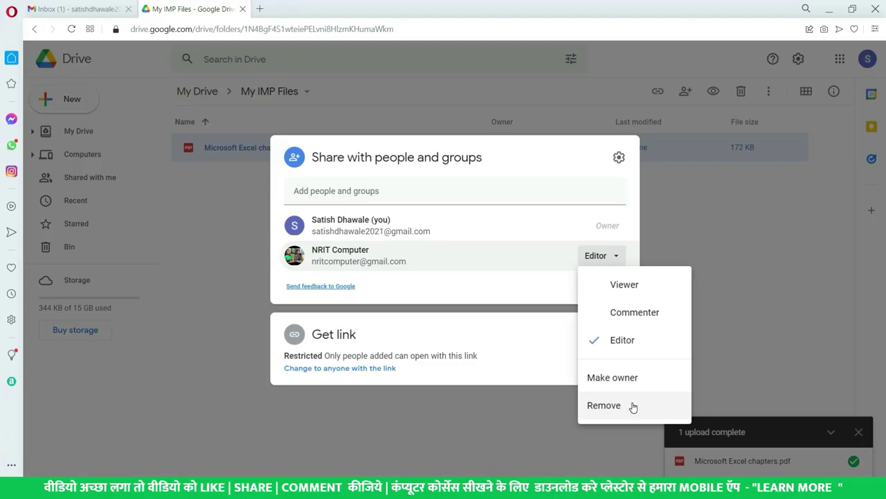
left_click(512, 296)
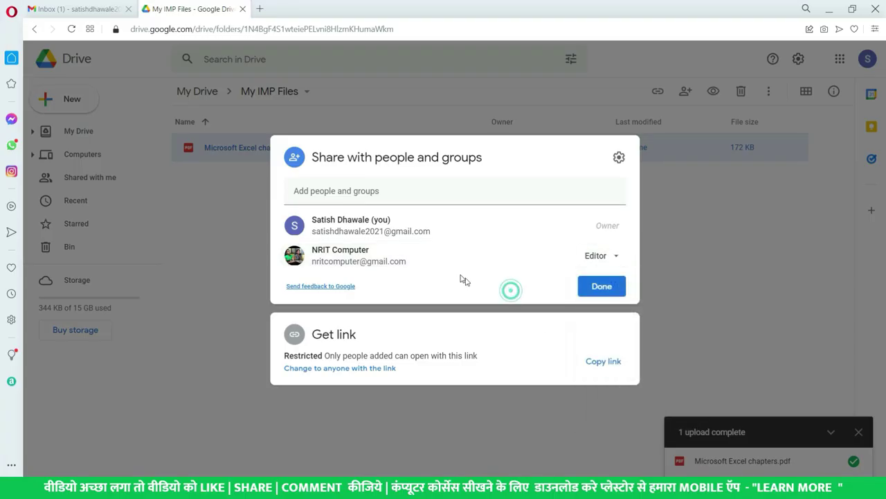
mouse_move(474, 256)
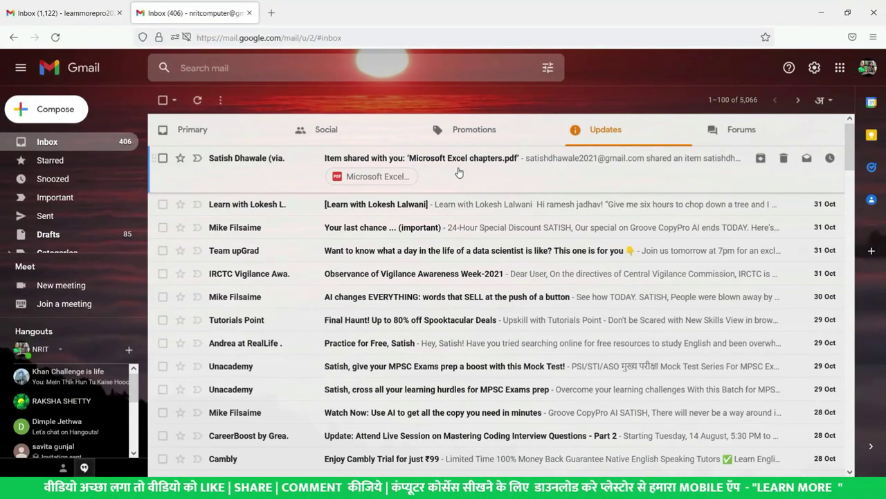
Read through the 'Item shared with you' email, then return to Drive's Share dialog.
left_click(458, 172)
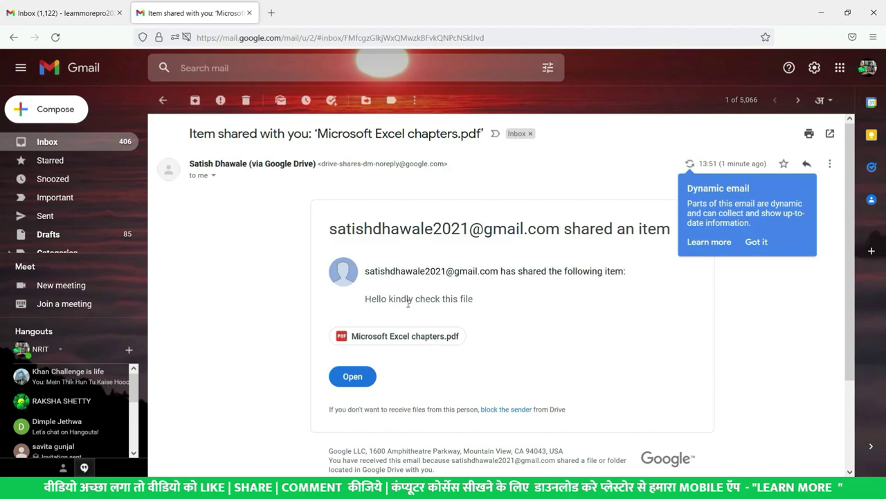
left_click_drag(377, 296, 382, 294)
left_click(489, 300)
scroll(489, 299, "down", 5)
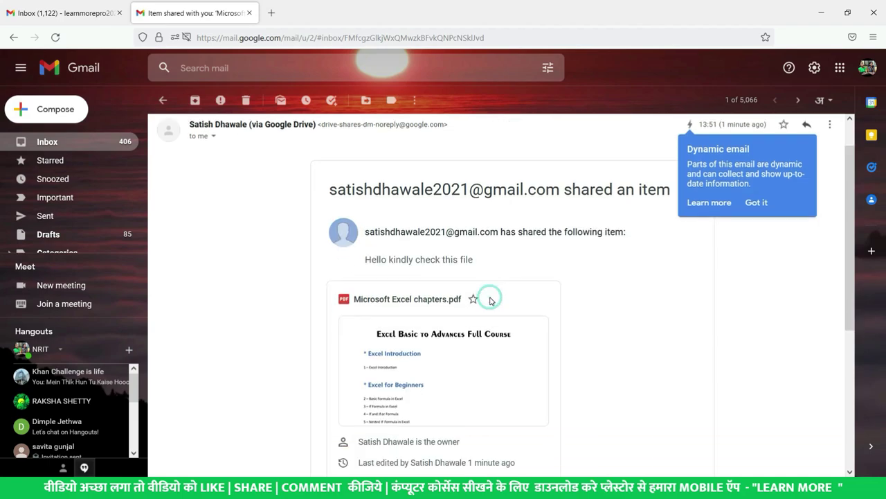
scroll(471, 301, "up", 5)
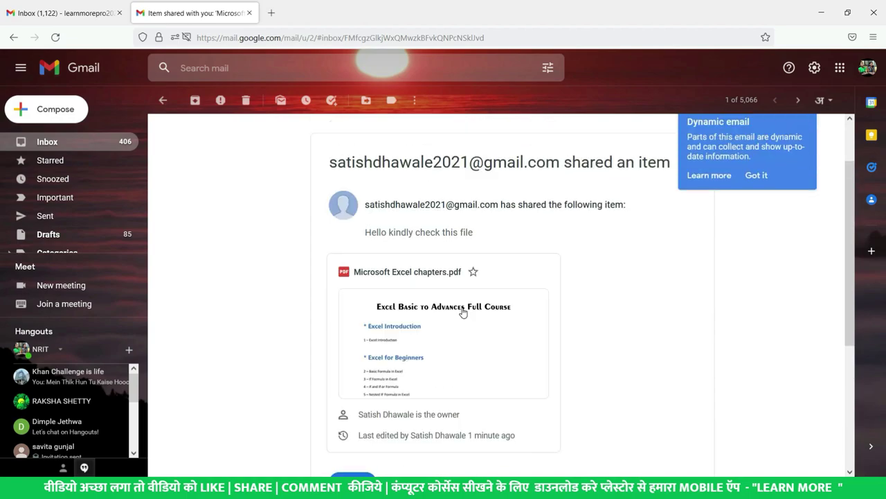
scroll(409, 350, "down", 5)
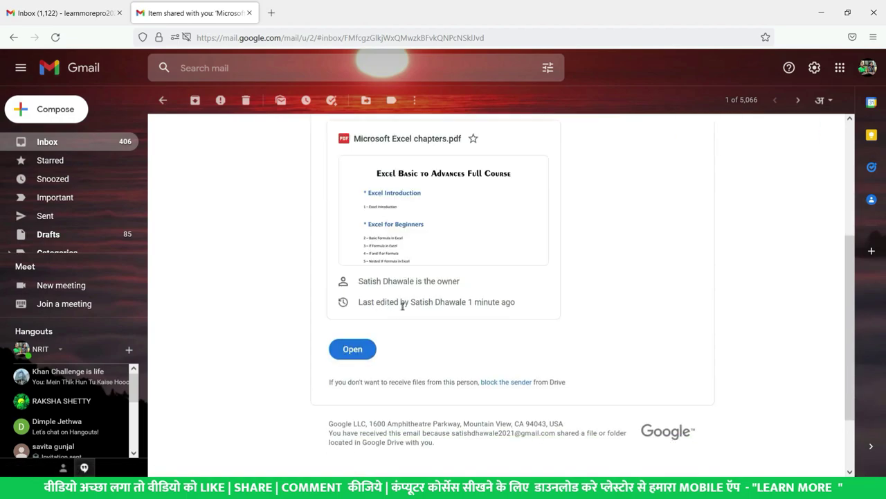
scroll(515, 312, "up", 5)
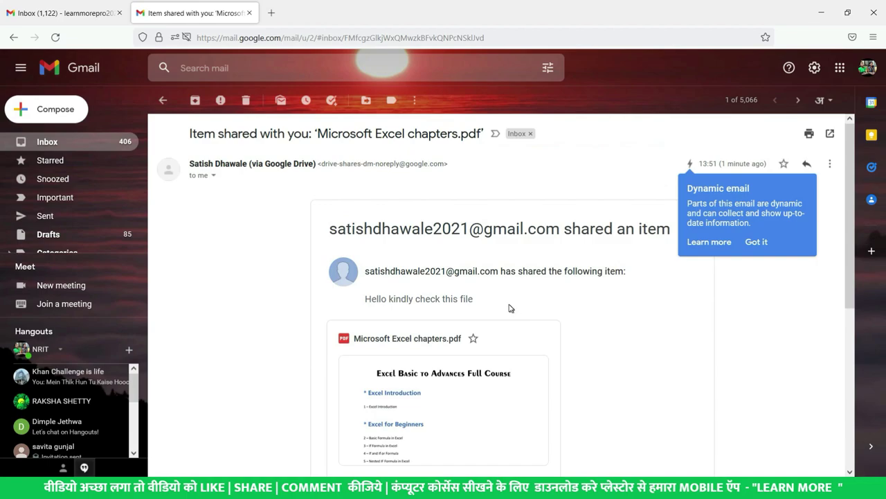
scroll(434, 299, "down", 5)
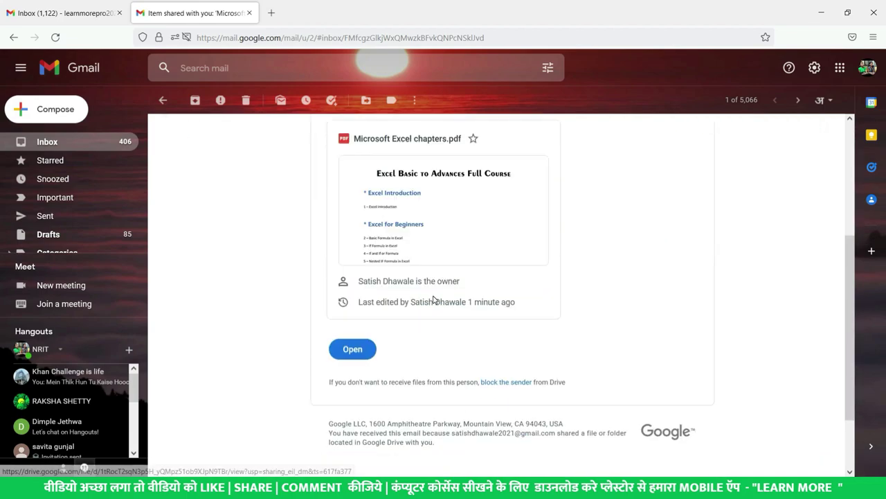
scroll(434, 299, "up", 5)
scroll(404, 270, "down", 7)
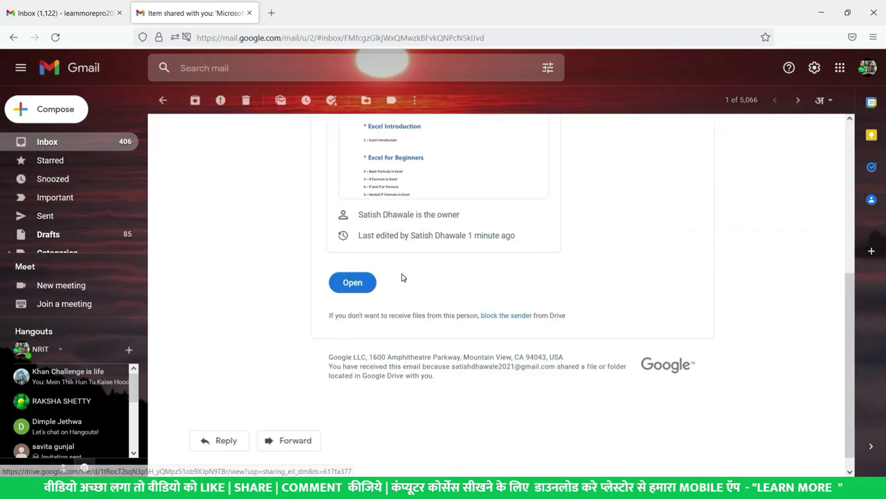
scroll(401, 277, "up", 6)
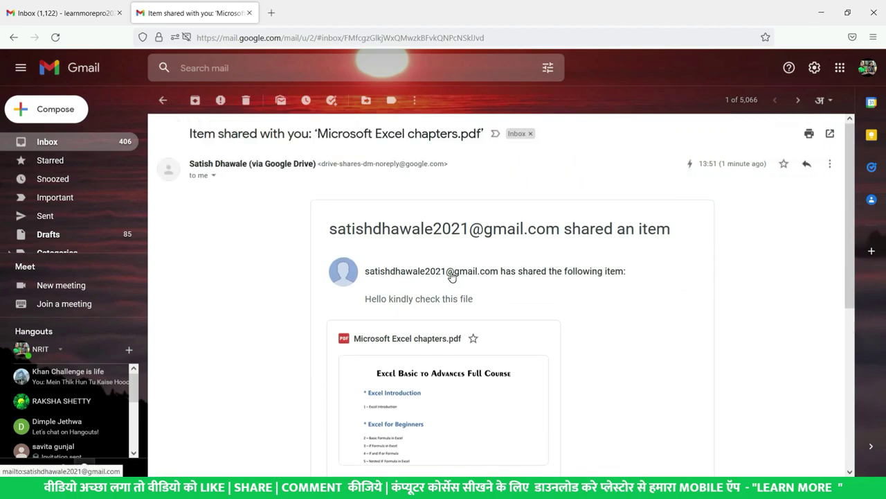
scroll(452, 275, "down", 4)
scroll(444, 259, "up", 4)
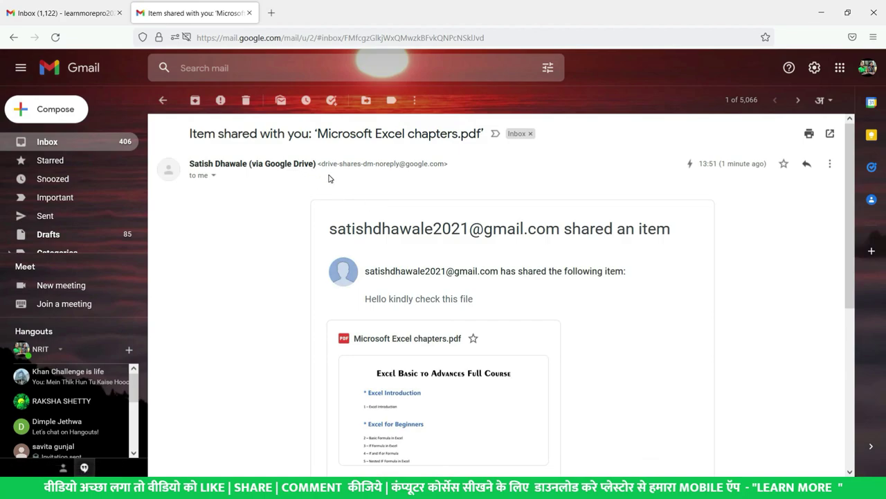
key("alt+Tab")
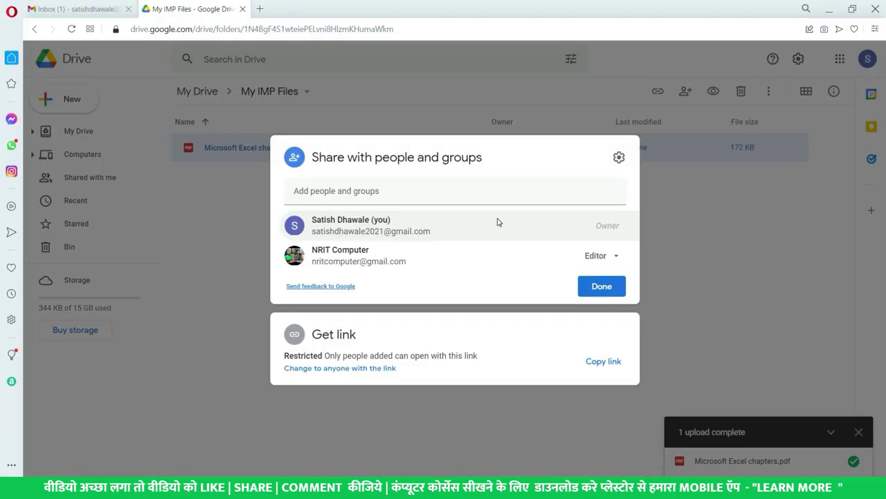
Remove the collaborator's Editor access to Microsoft Excel chapters.pdf and save the change.
left_click(499, 201)
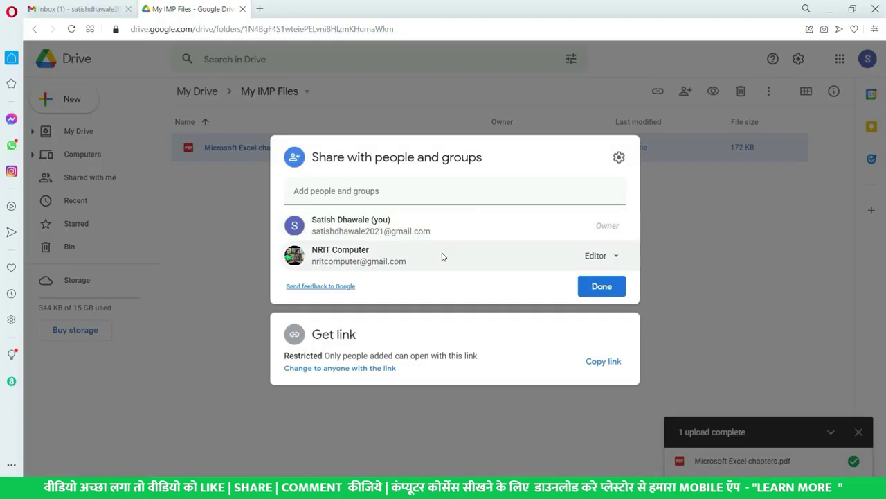
left_click(615, 257)
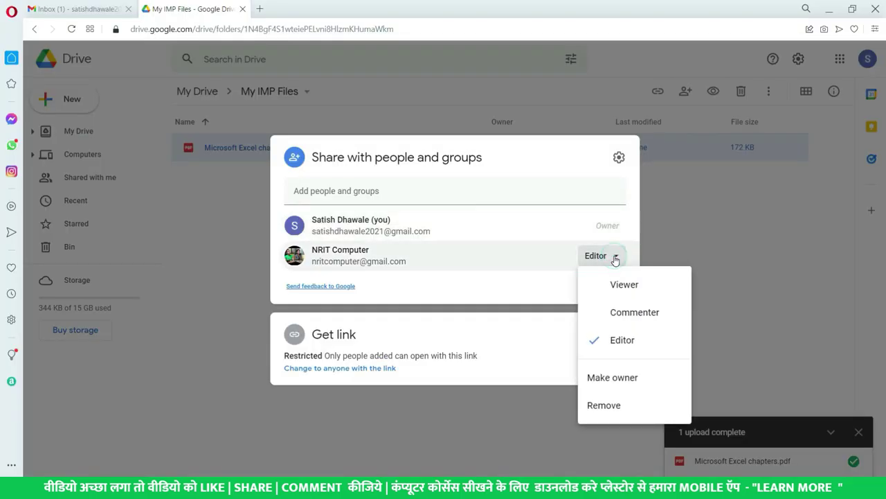
left_click(602, 407)
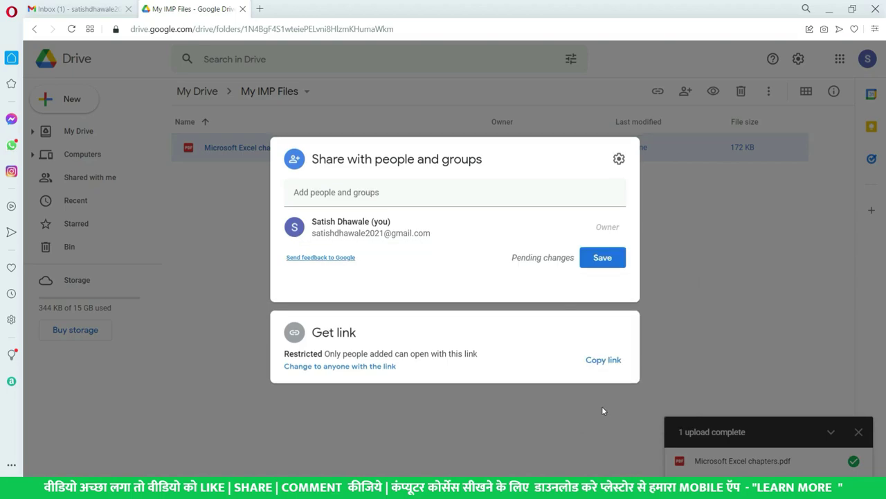
left_click(569, 299)
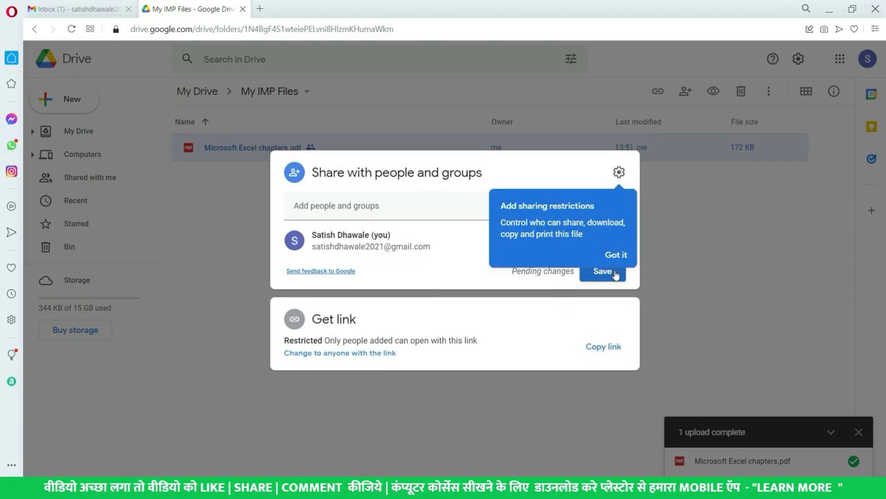
left_click(620, 254)
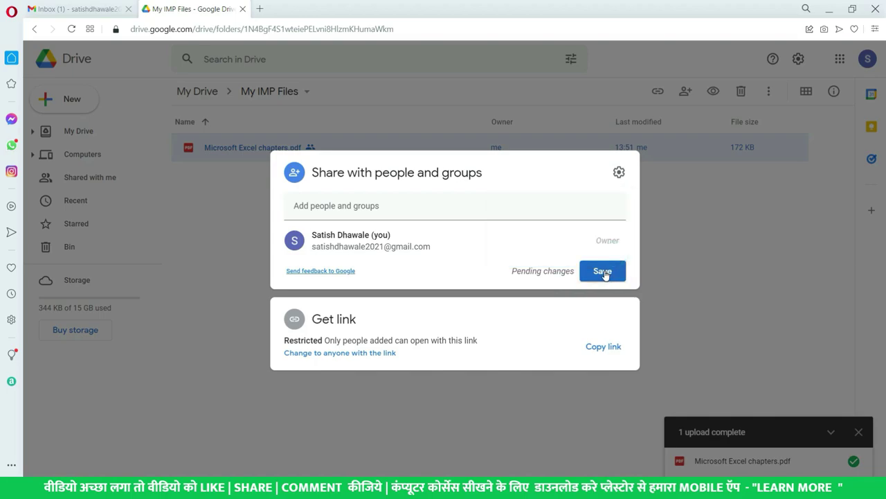
left_click(604, 272)
left_click(615, 273)
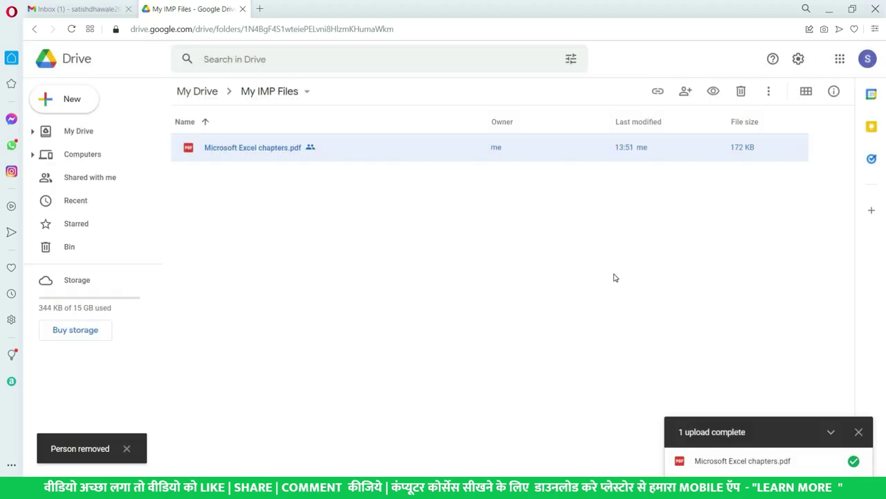
key("alt+Tab")
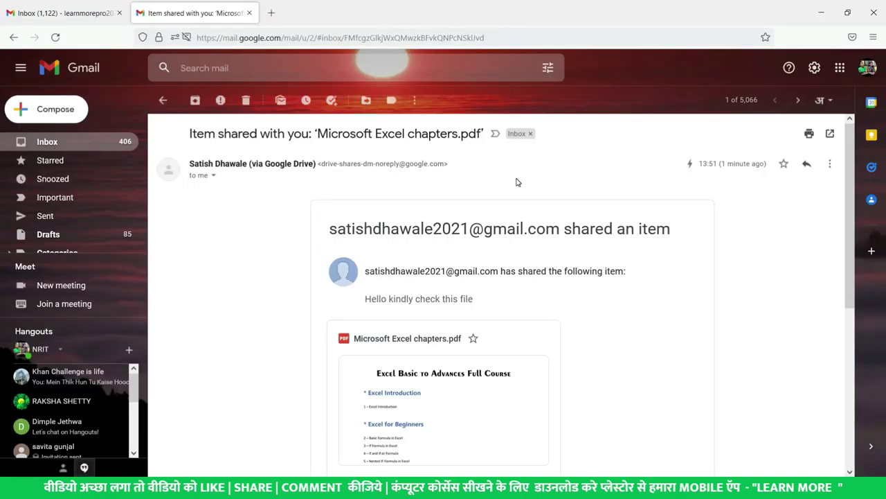
Reload Gmail, open the Microsoft Excel chapters.pdf attachment, then return to the share email.
key("F5")
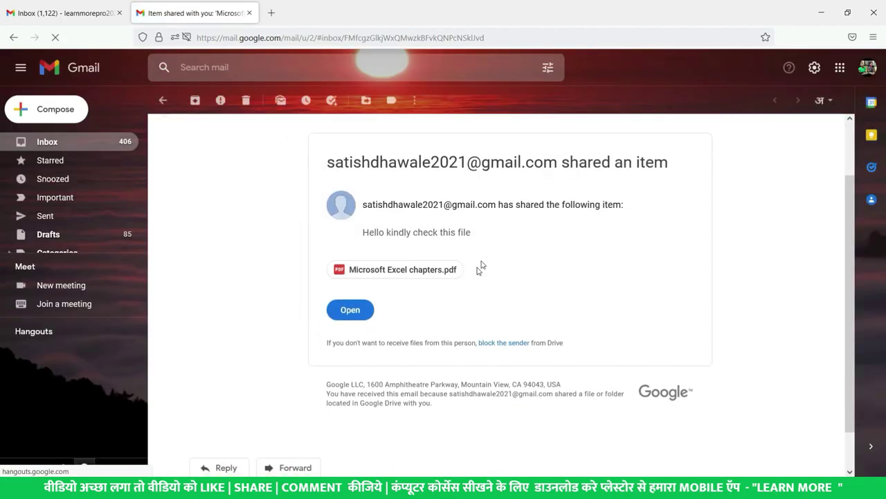
left_click(418, 273)
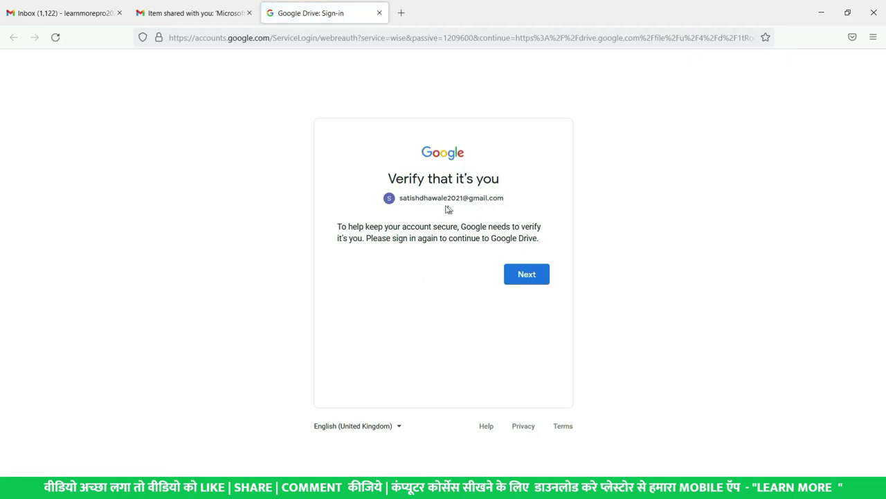
left_click_drag(415, 198, 518, 200)
left_click(450, 237)
left_click(202, 9)
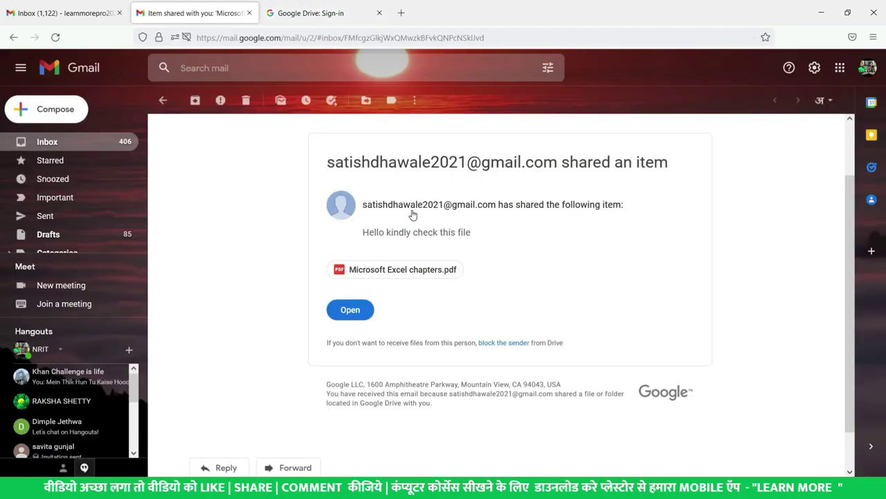
left_click_drag(367, 232, 512, 255)
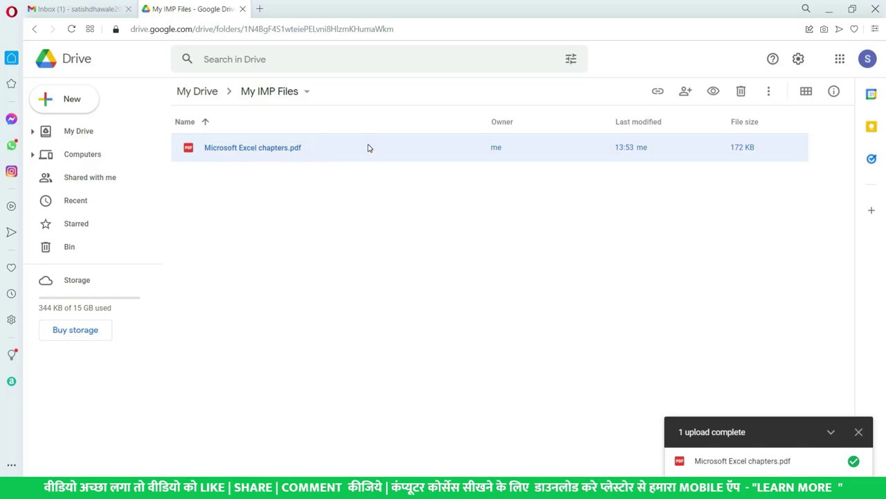
right_click(328, 146)
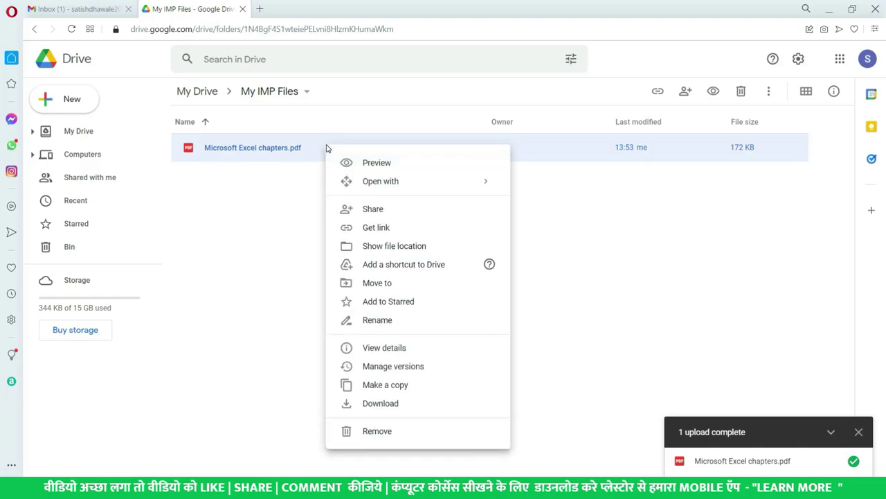
left_click(391, 217)
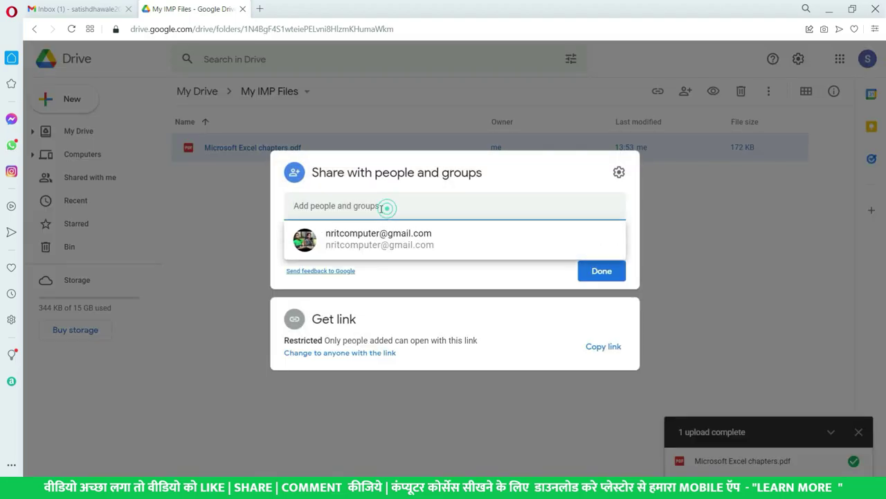
left_click(376, 242)
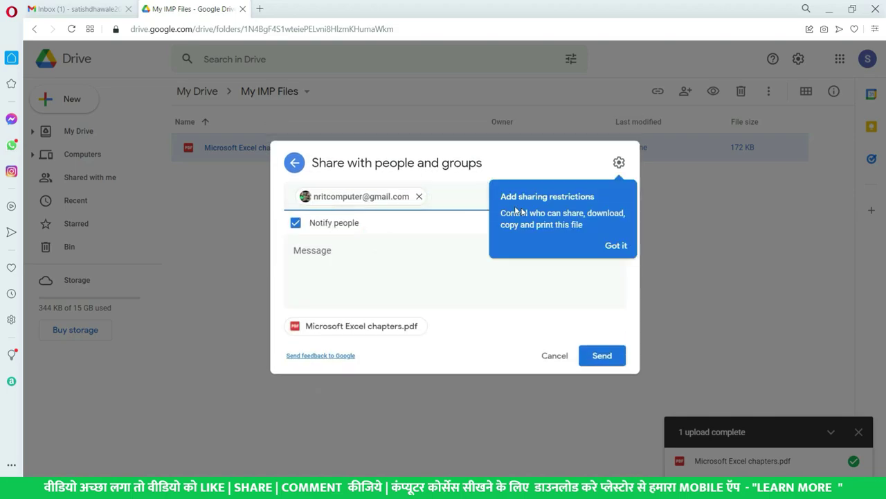
left_click(616, 245)
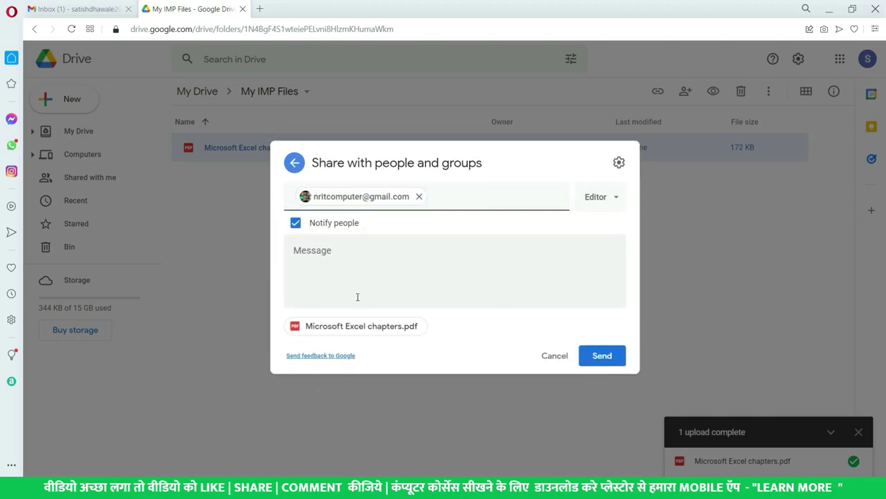
left_click(452, 257)
key("Escape")
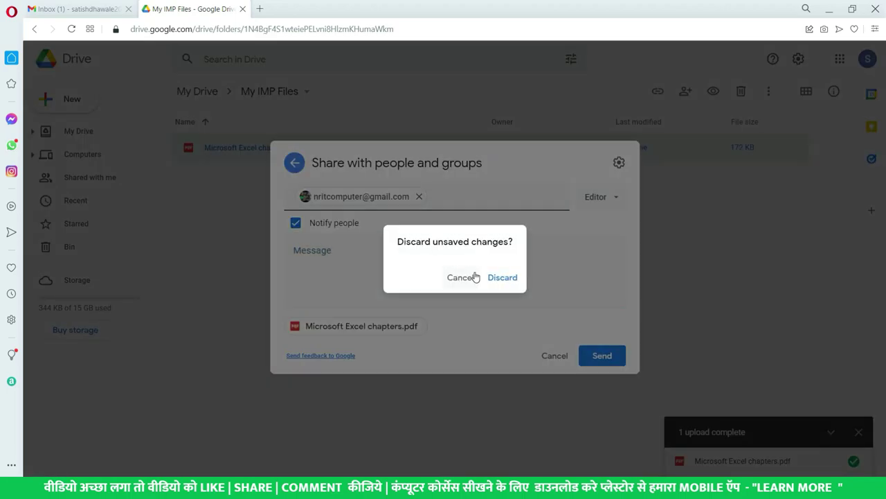
left_click(502, 278)
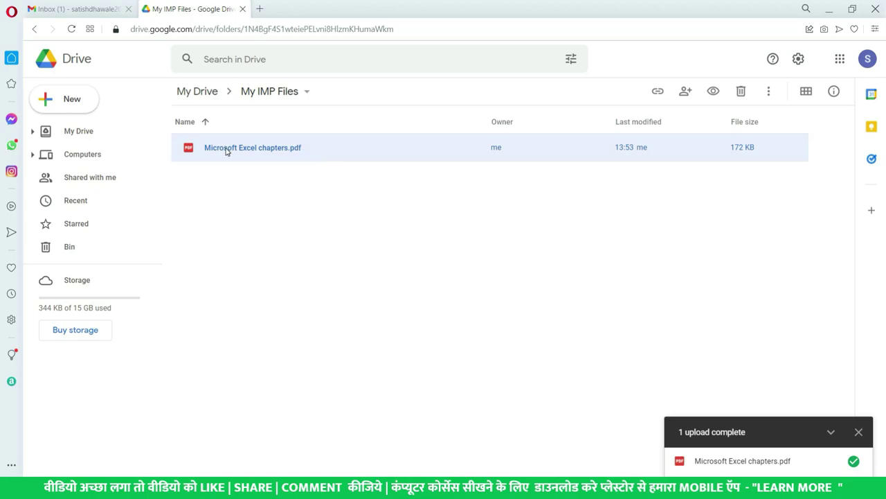
Set Microsoft Excel chapters.pdf's link access to anyone with the link, keeping the Viewer role.
right_click(290, 151)
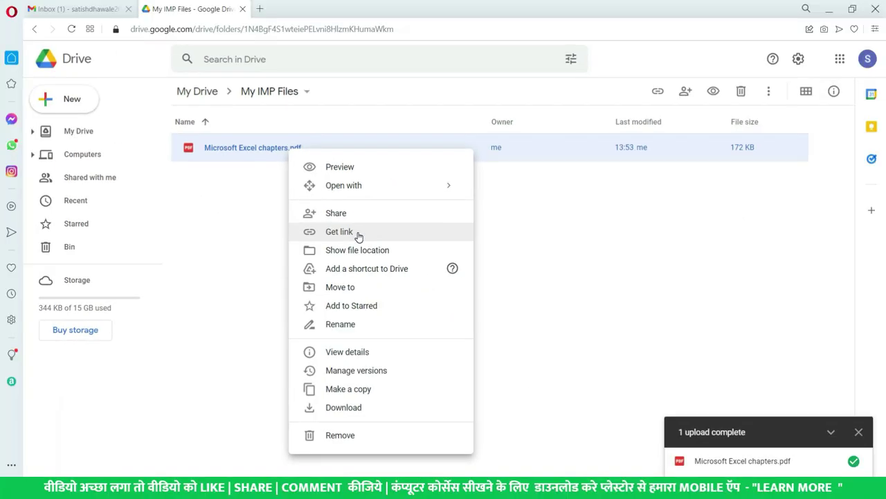
left_click(360, 236)
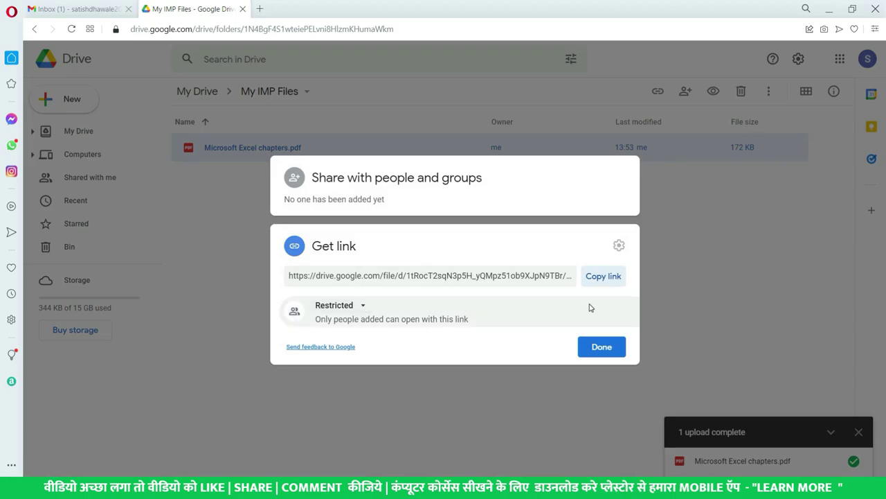
left_click(359, 308)
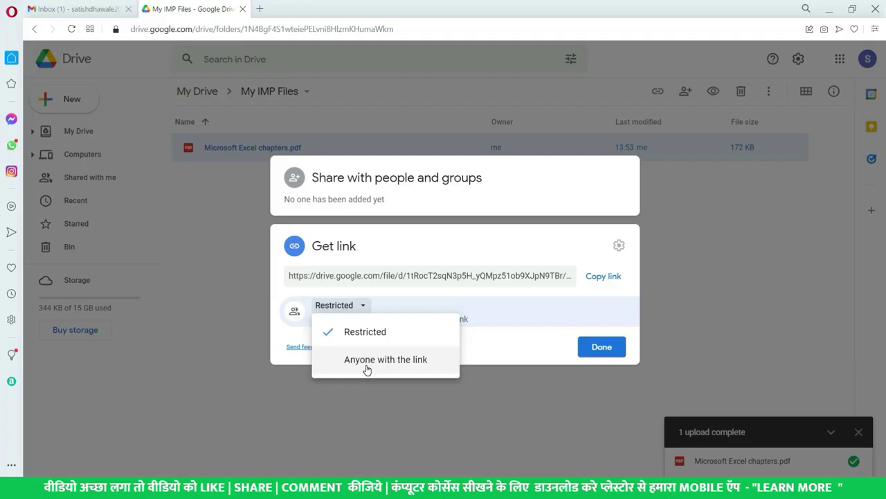
left_click(367, 369)
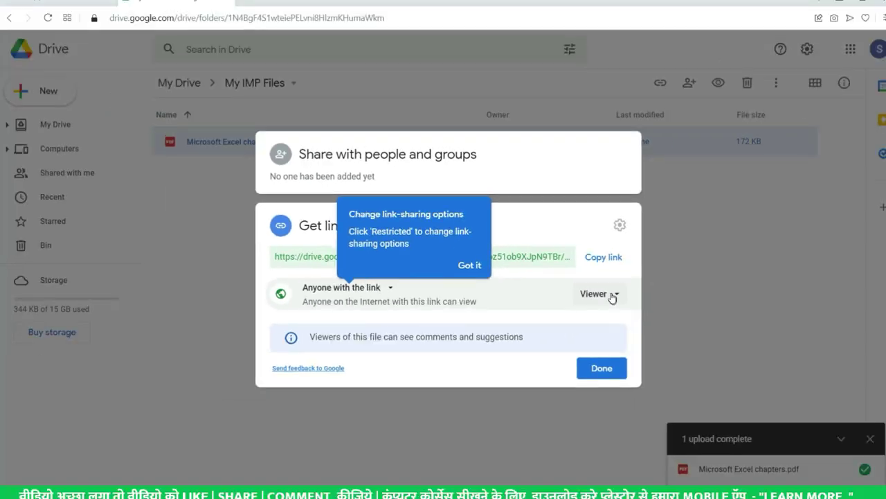
left_click(613, 297)
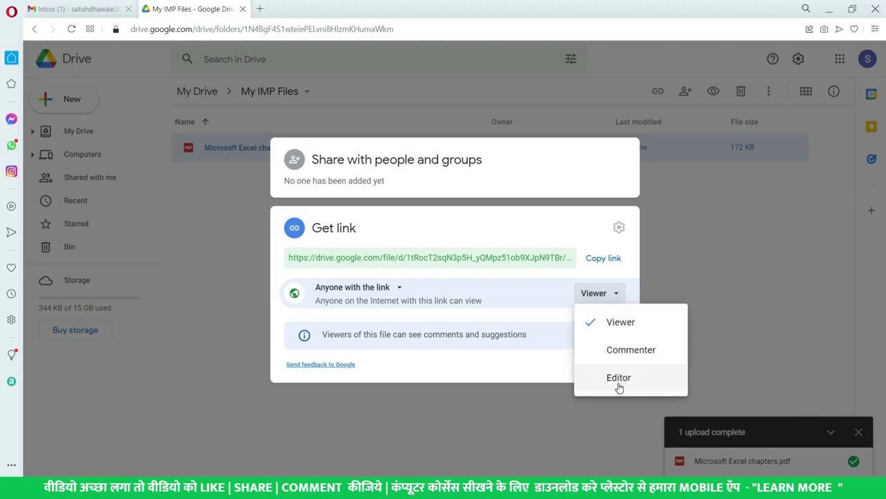
left_click(542, 319)
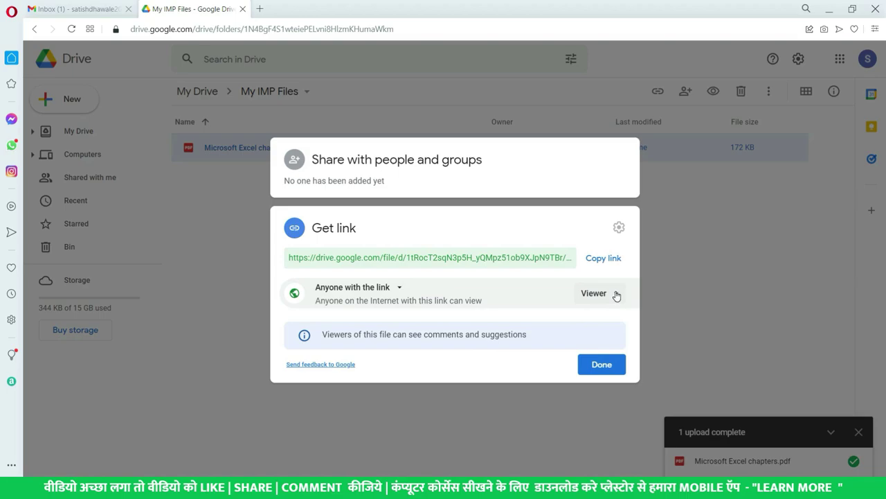
Copy the share link, close the sharing dialog and switch to Gmail in Firefox.
left_click(606, 258)
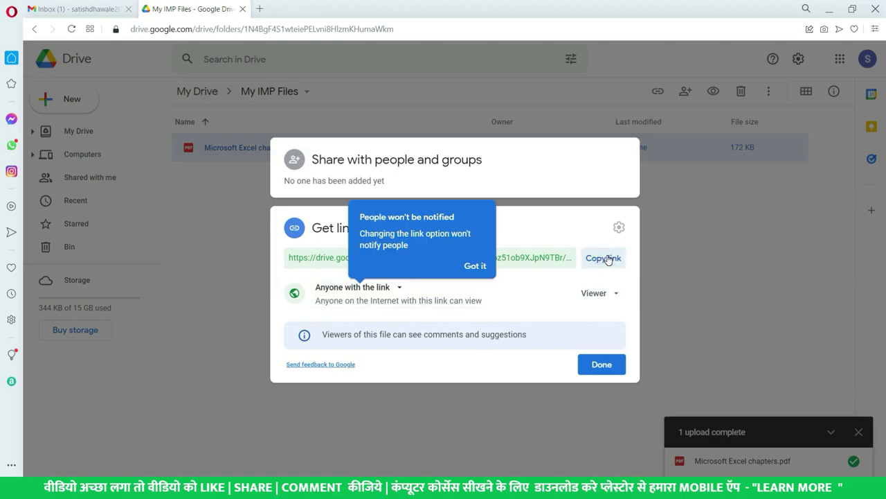
left_click(476, 267)
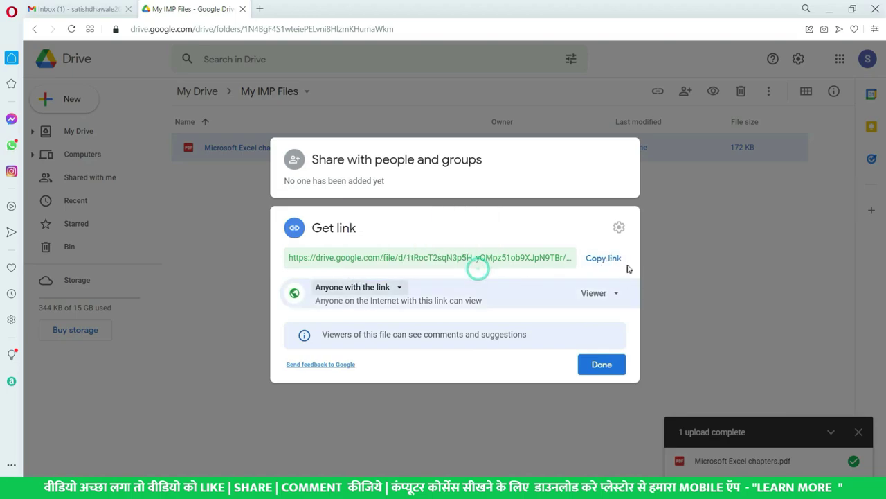
left_click(600, 374)
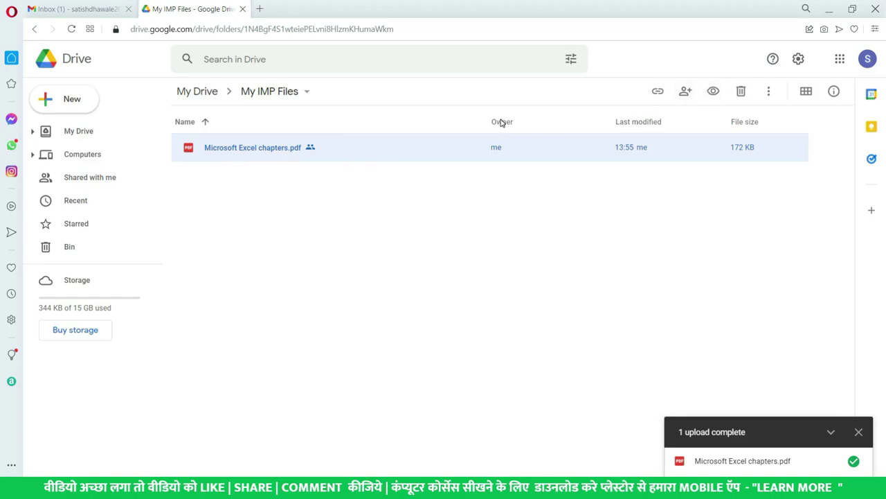
key("alt+Tab")
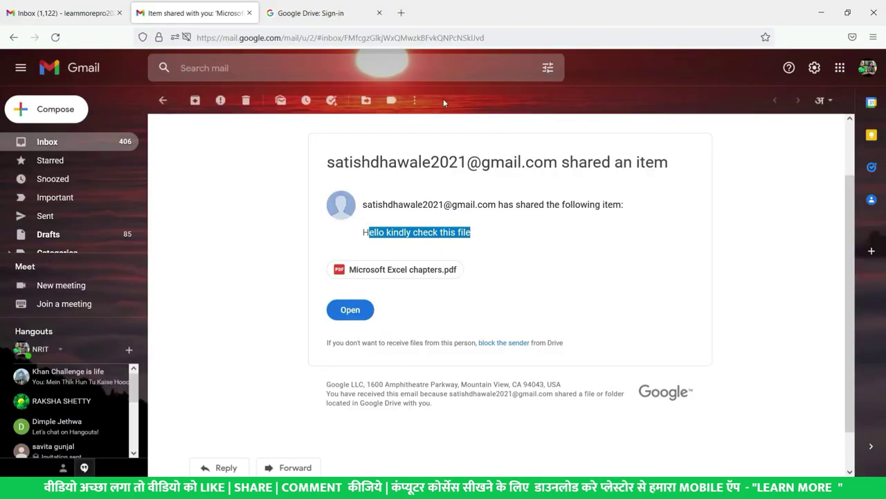
Load the copied share link in a new Firefox tab and scroll through the 8-page PDF.
left_click(401, 14)
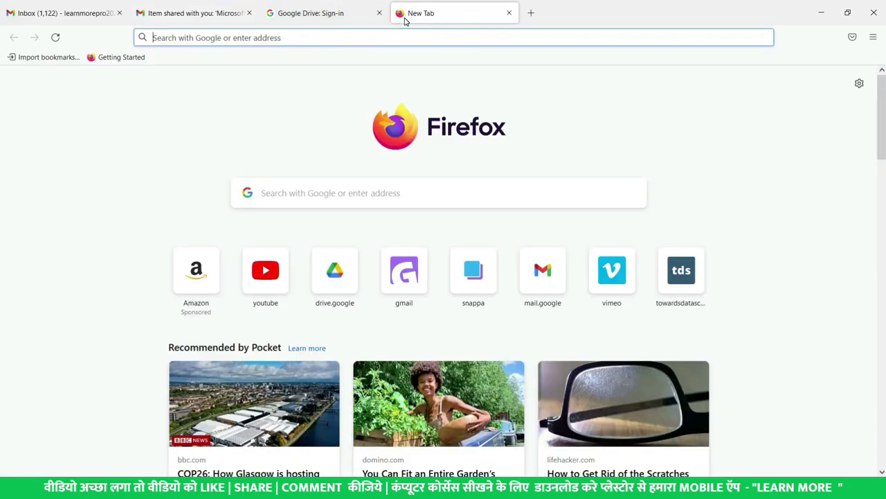
key("ctrl+v")
key("Return")
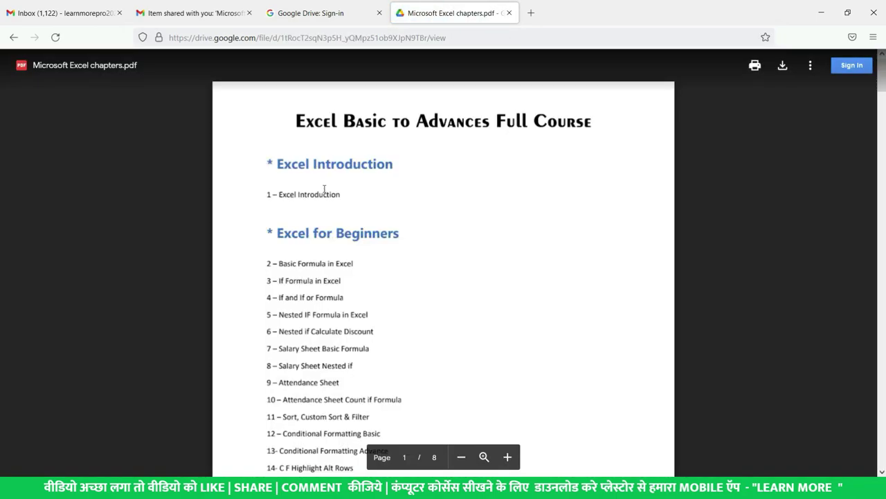
scroll(392, 218, "down", 3)
scroll(397, 223, "up", 3)
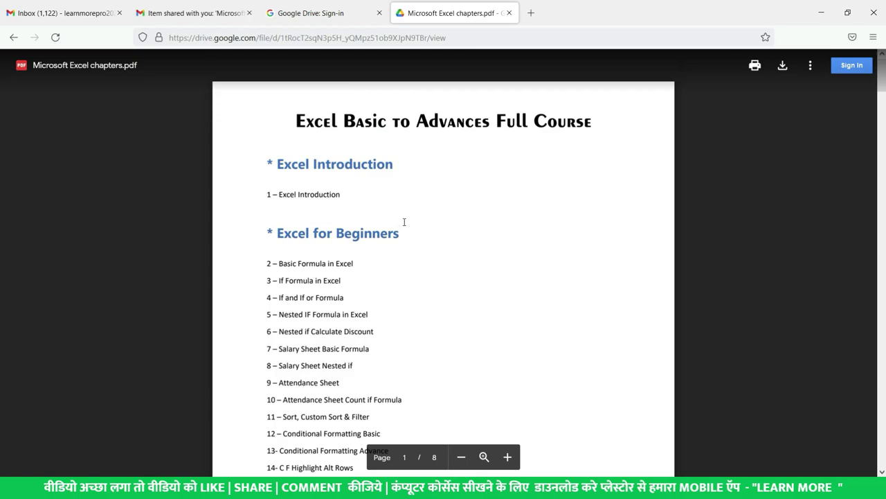
scroll(404, 222, "down", 20)
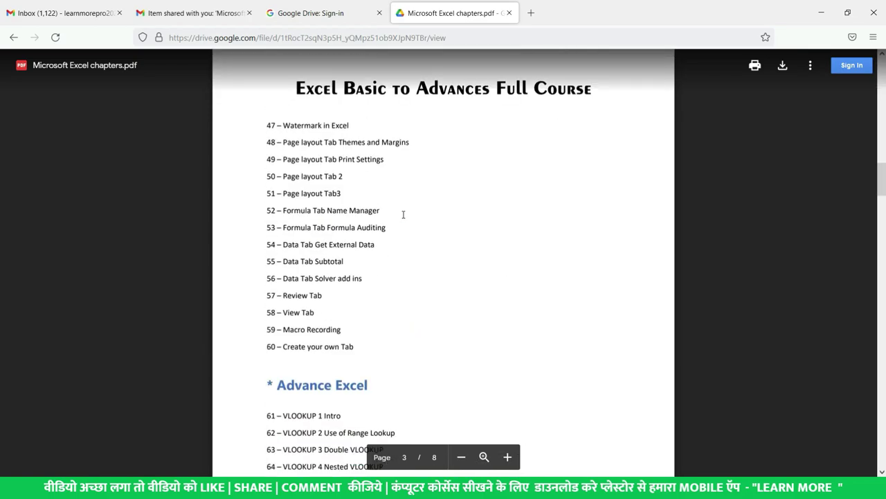
scroll(404, 214, "down", 3)
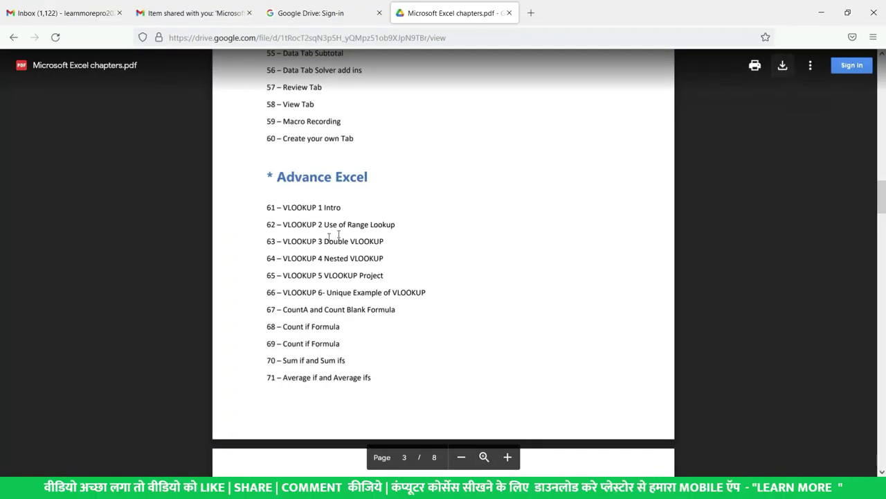
scroll(329, 236, "up", 20)
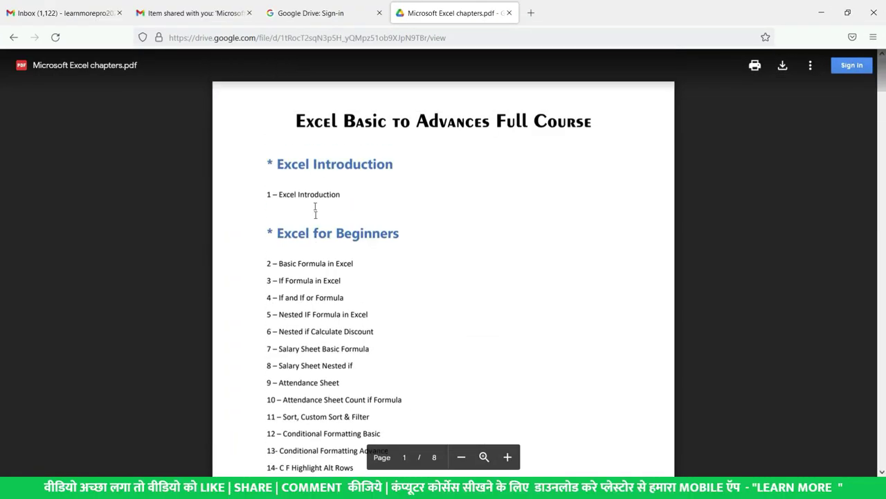
key("alt+Tab")
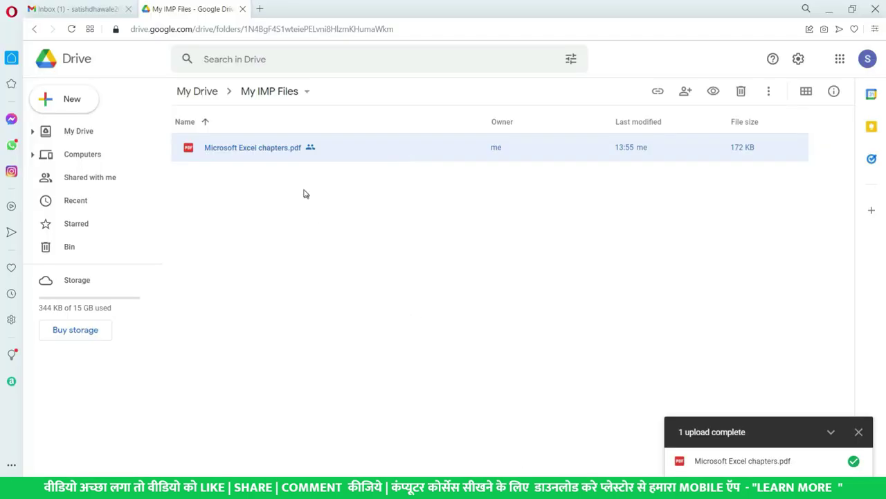
Bring up the right-click menu for Microsoft Excel chapters.pdf, dismissing it once before reopening.
right_click(274, 162)
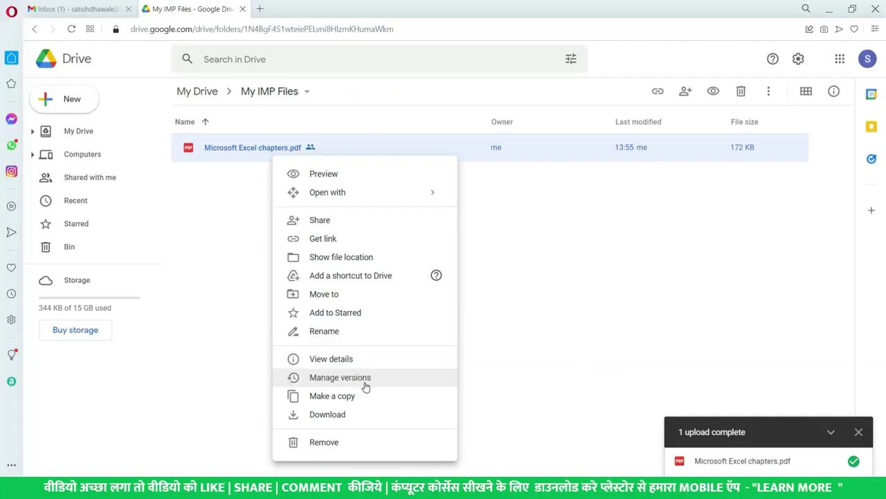
key("Escape")
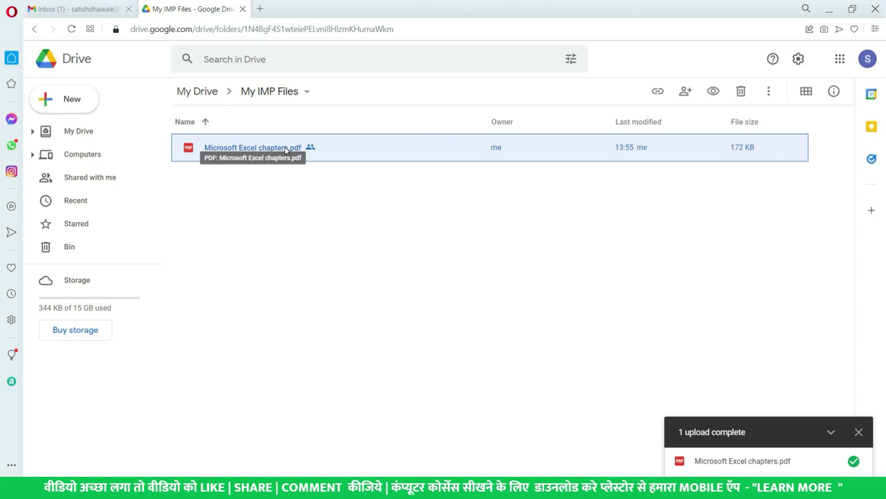
right_click(323, 152)
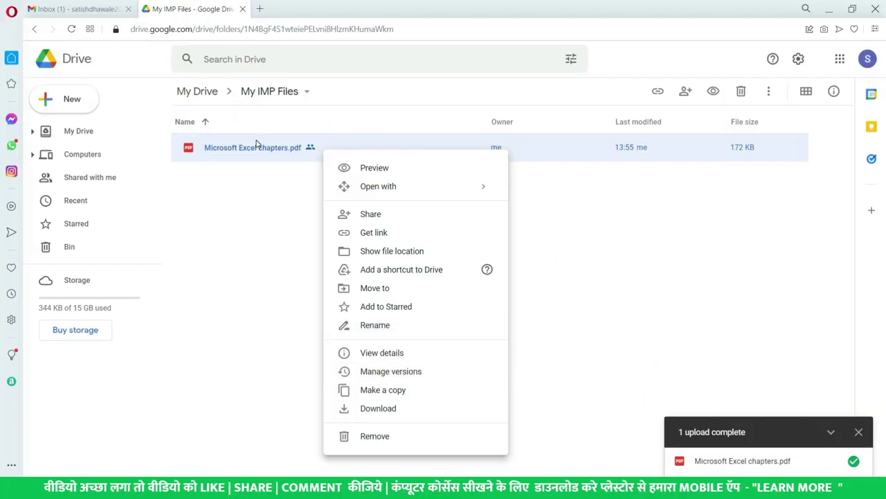
Via Manage versions, upload Microsoft Excel chapters (1).pdf from Downloads as the new version.
left_click(389, 374)
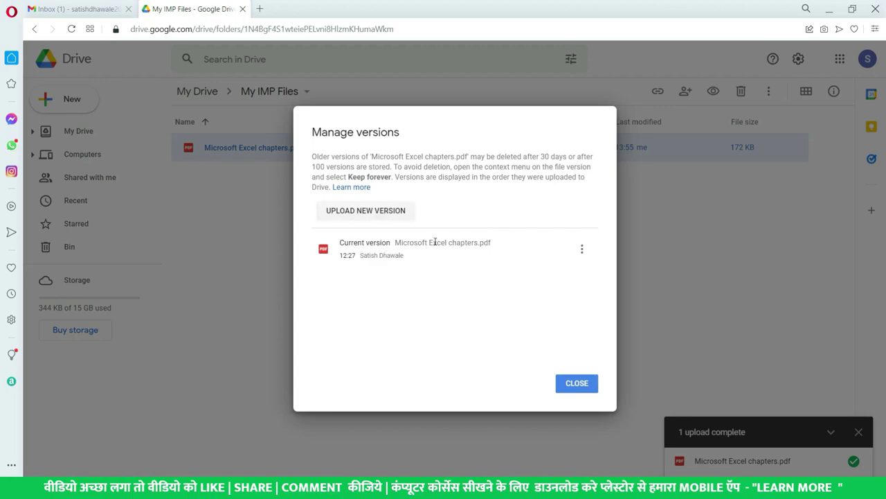
left_click(385, 216)
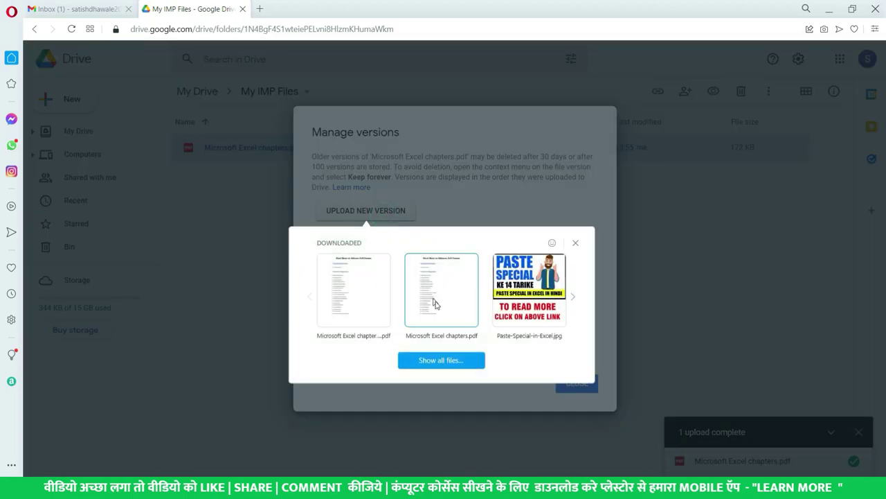
left_click(452, 367)
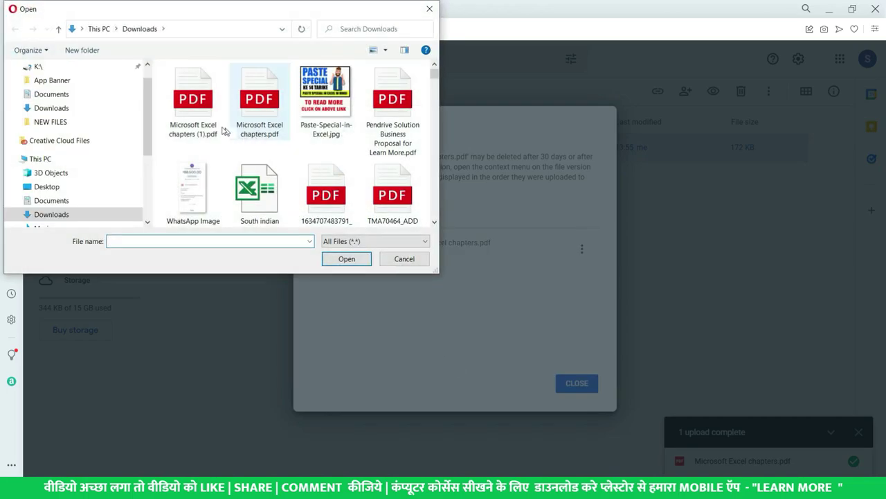
left_click(186, 113)
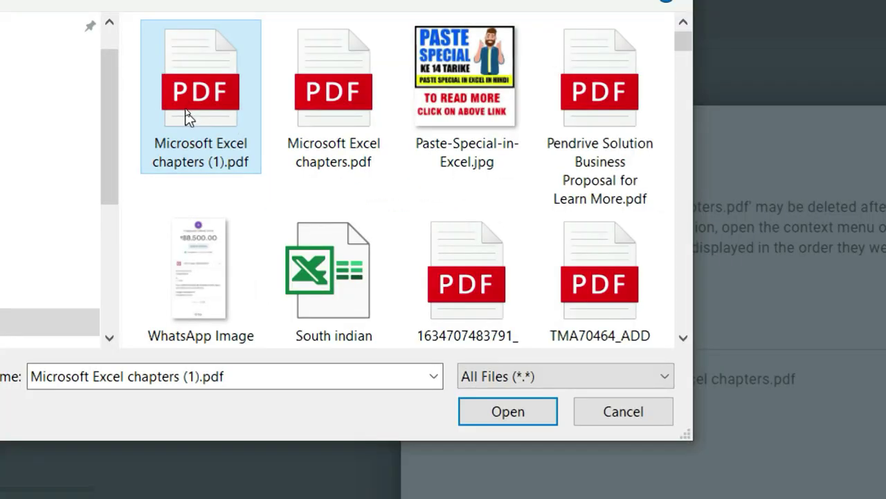
left_click(281, 73)
left_click(184, 114)
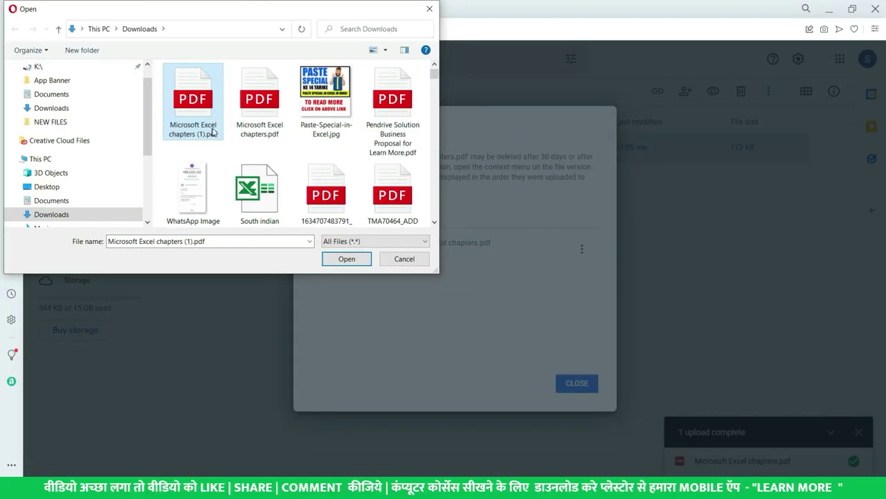
left_click(346, 260)
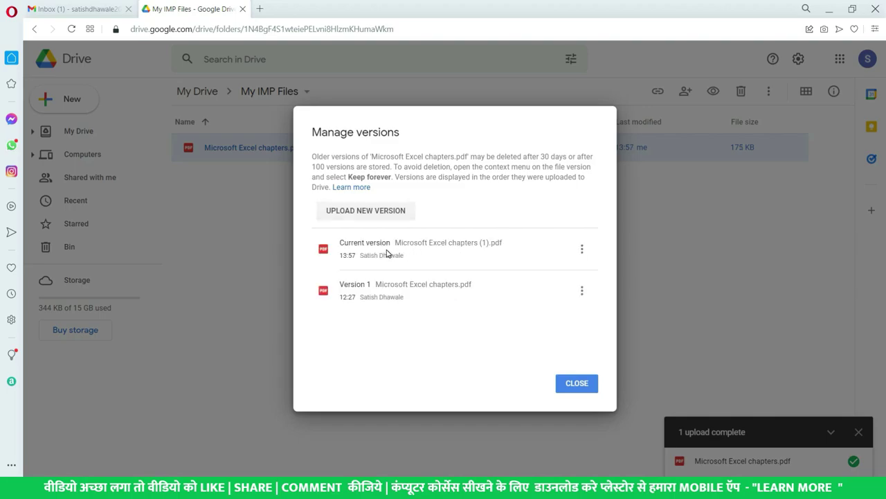
left_click(569, 381)
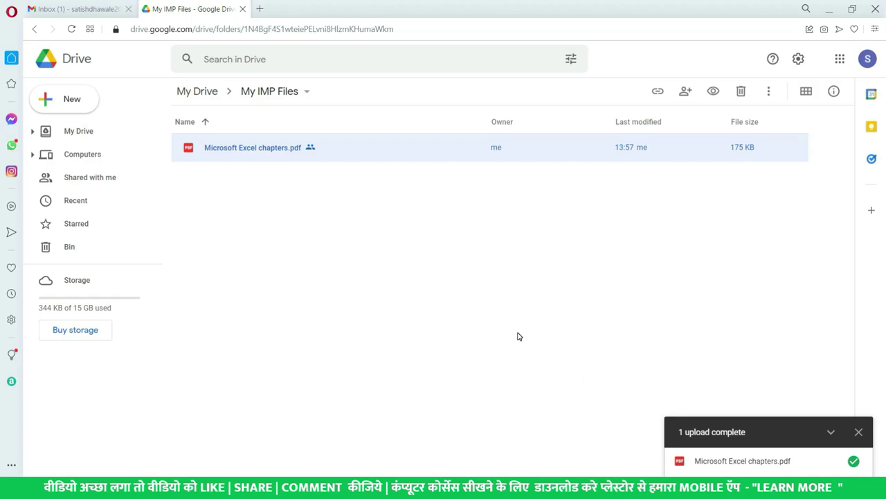
Open Downloads in File Explorer and view Microsoft Excel chapters.pdf, then close the viewer.
left_click(290, 151)
key("super+e")
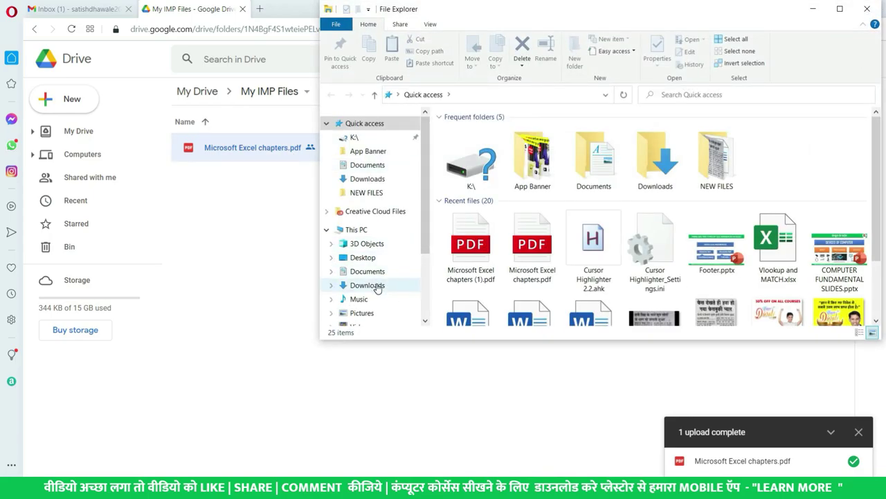
left_click(366, 284)
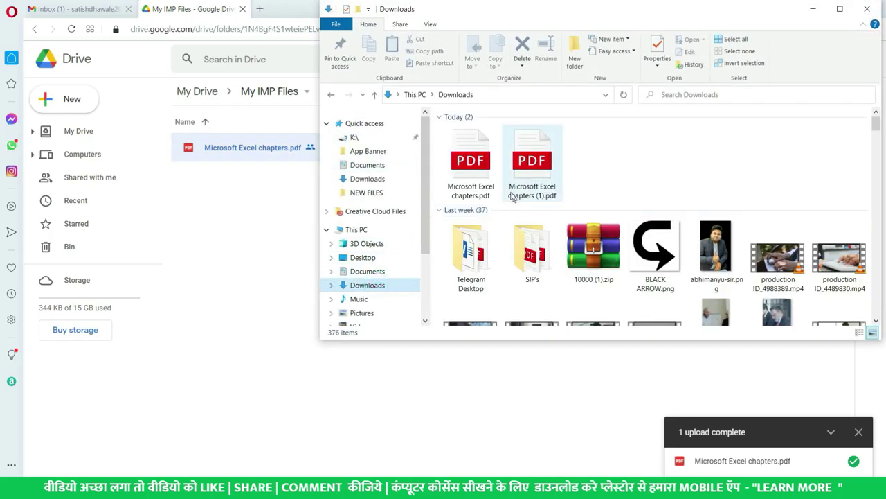
double_click(483, 164)
scroll(429, 141, "up", 5)
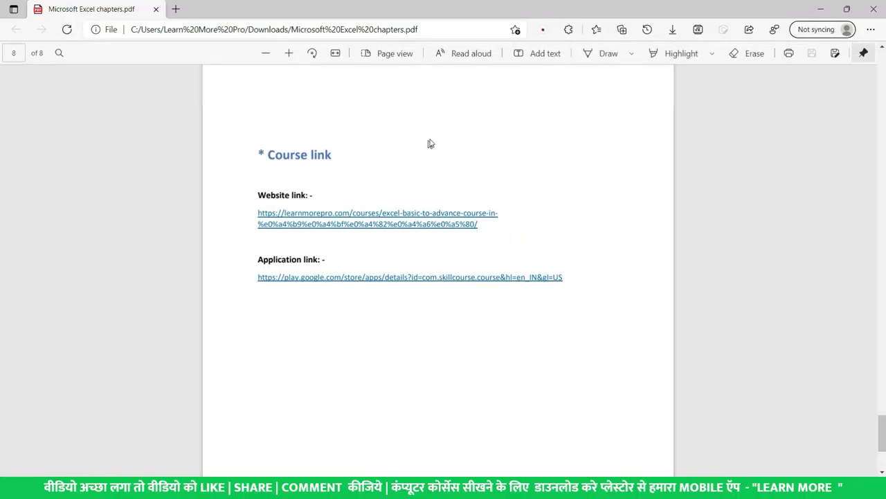
scroll(429, 141, "down", 6)
scroll(427, 160, "up", 2)
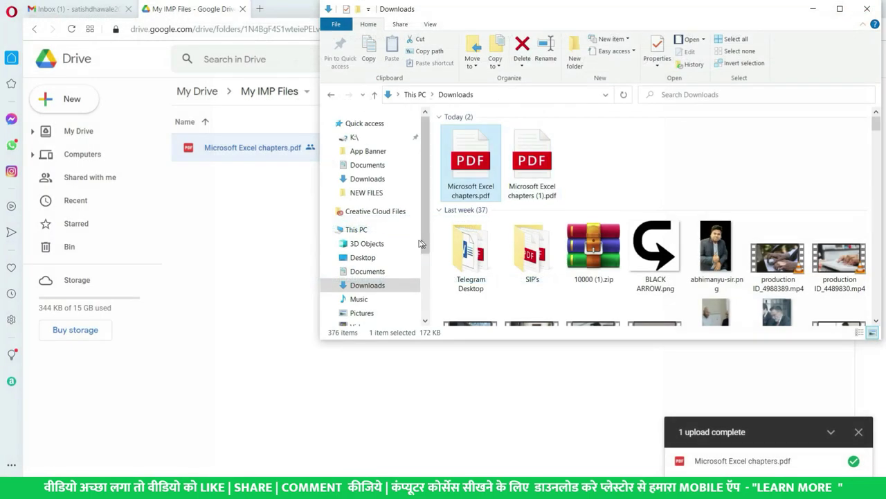
left_click(873, 9)
Open Microsoft Excel chapters (1).pdf to compare it, then bring Drive back.
double_click(532, 162)
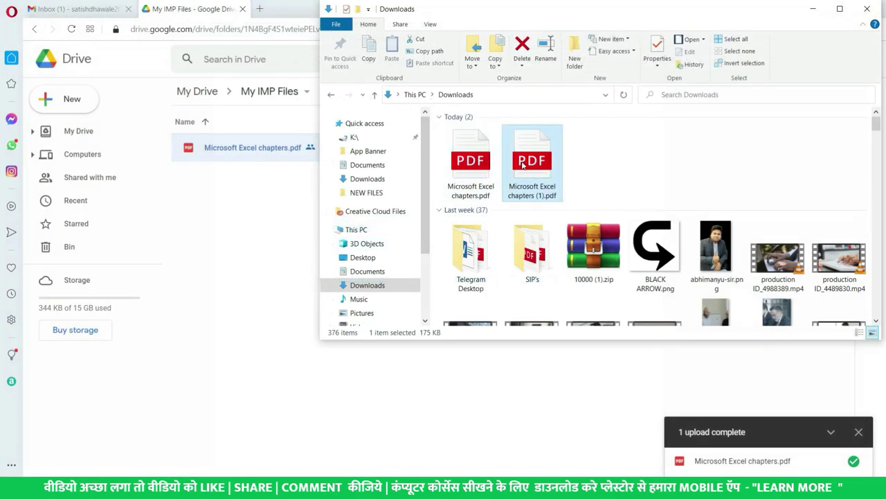
scroll(418, 221, "down", 6)
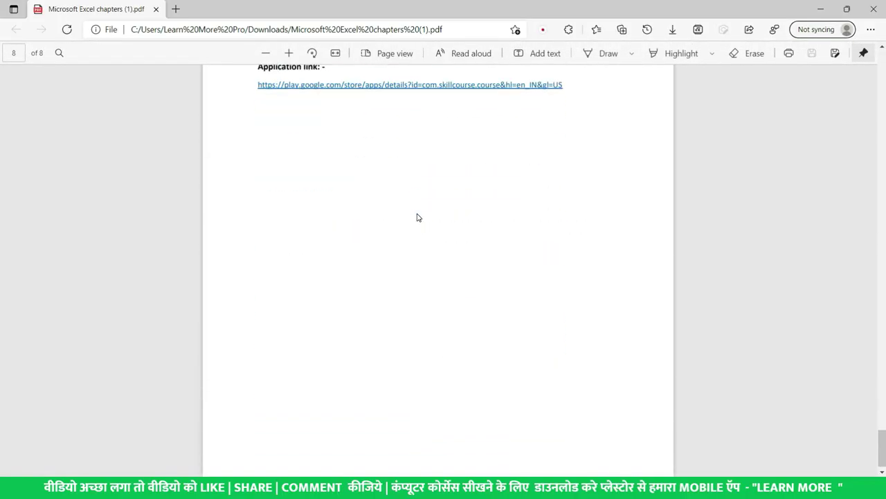
scroll(412, 218, "up", 2)
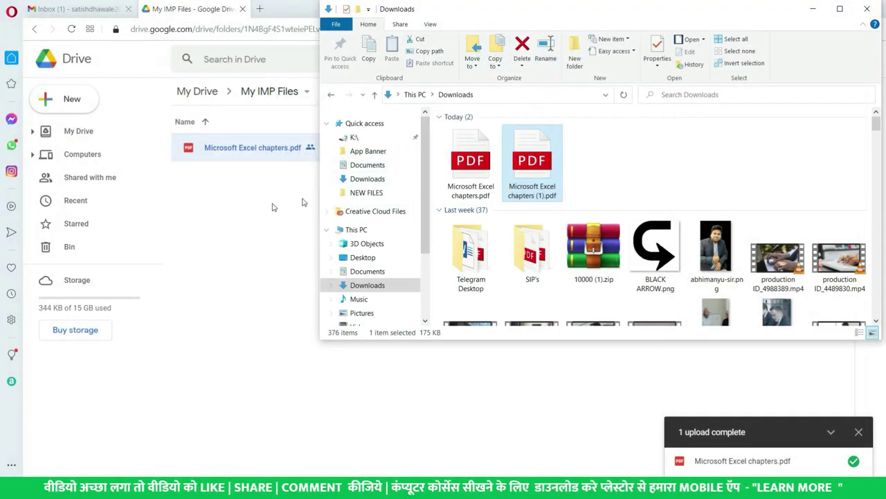
left_click(232, 217)
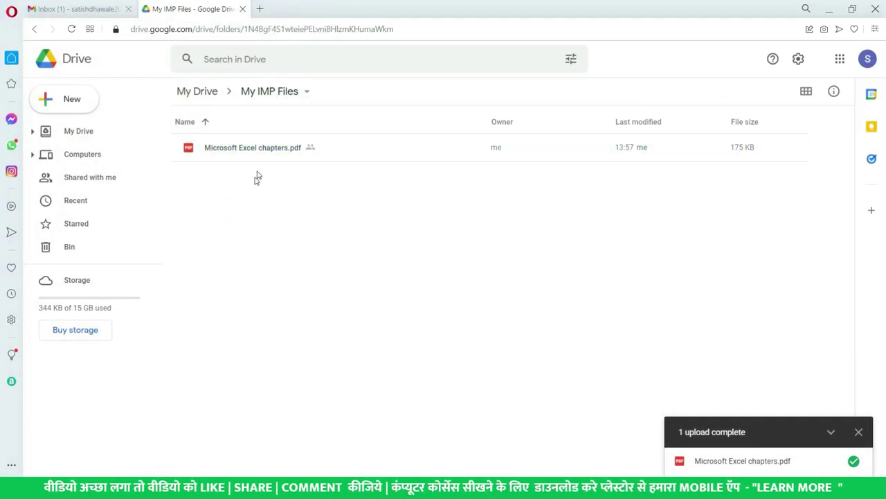
Switch from Drive to the Firefox tab showing the shared PDF and scroll it.
left_click(263, 152)
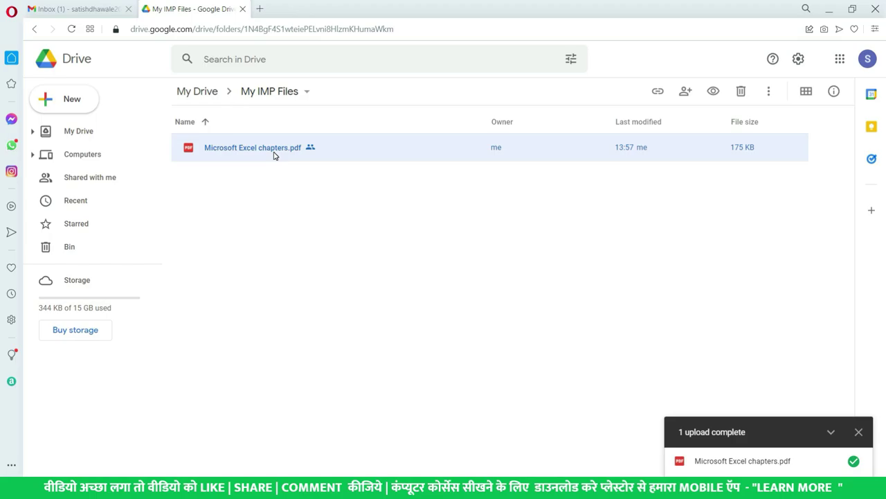
right_click(273, 156)
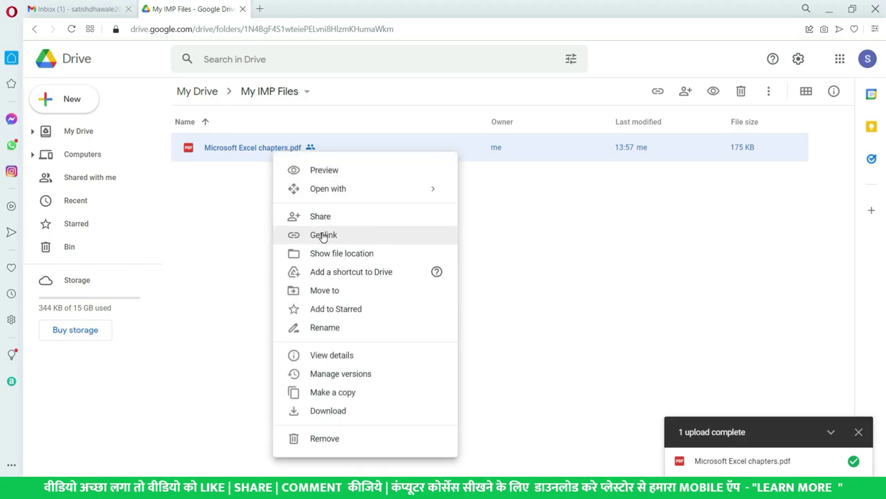
left_click(257, 216)
key("alt+Tab")
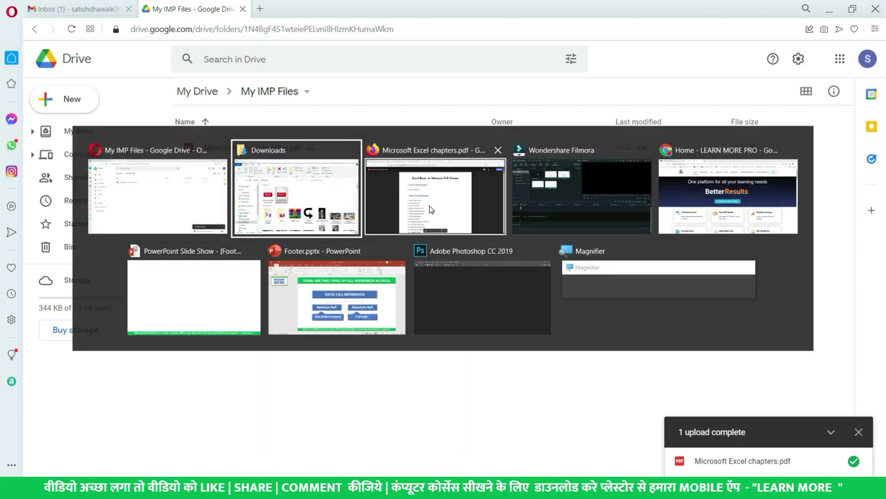
key("alt+Tab")
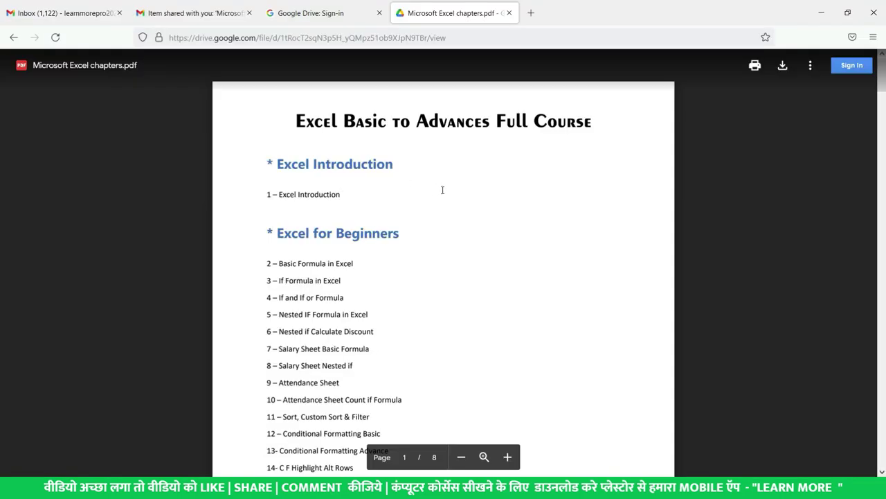
scroll(443, 190, "down", 20)
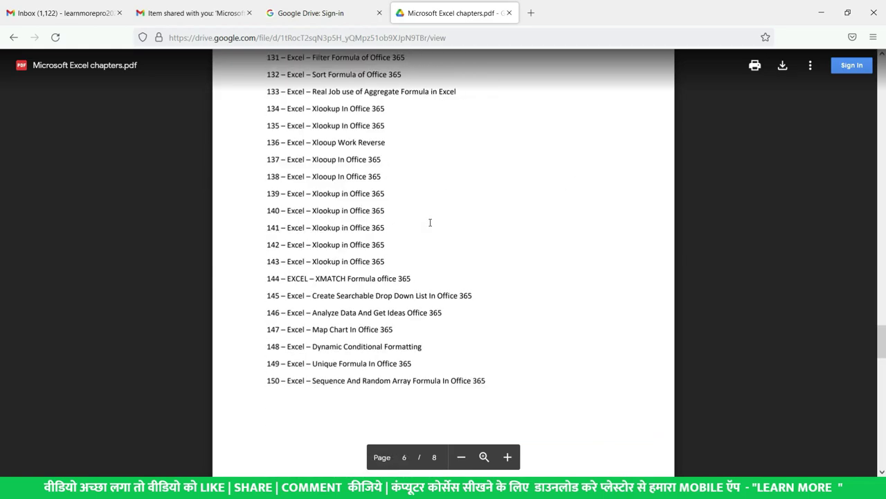
scroll(430, 222, "down", 15)
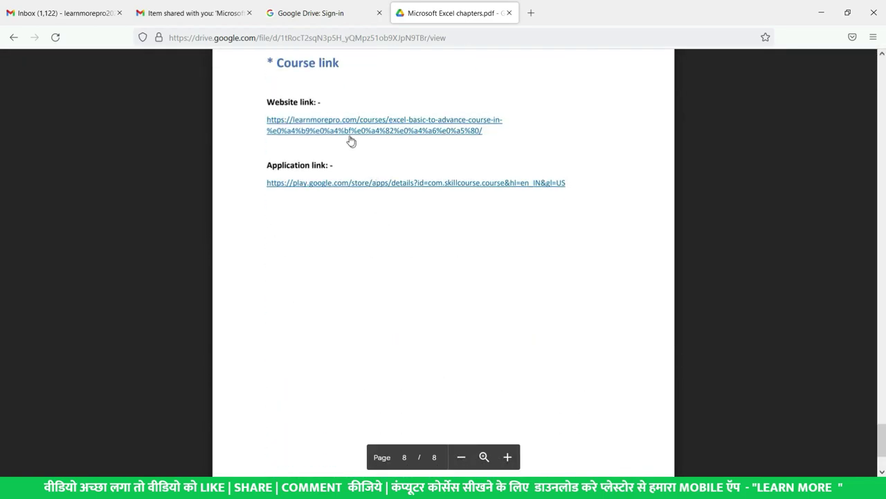
Reload the share link and scroll to the Course link page confirming the updated version.
left_click(378, 30)
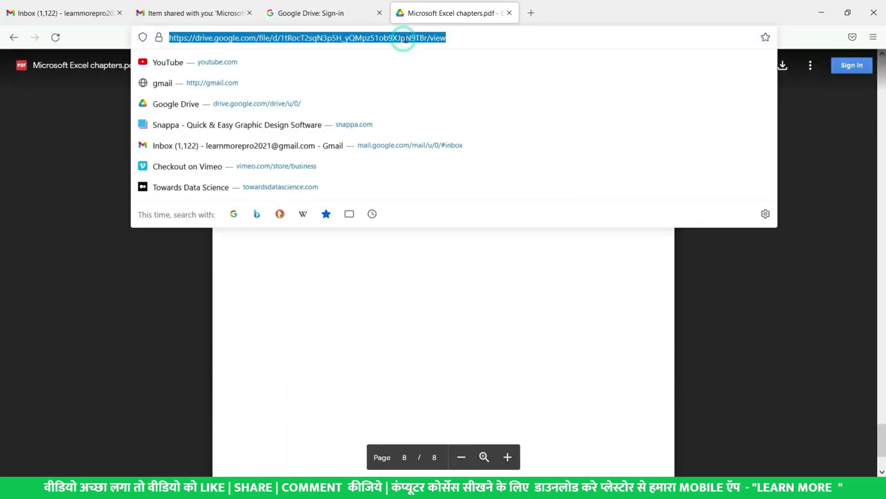
key("Return")
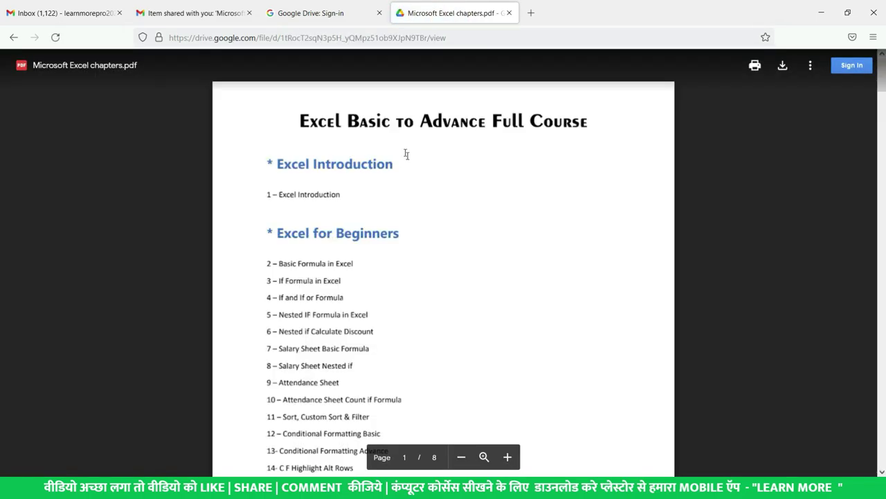
scroll(407, 154, "down", 20)
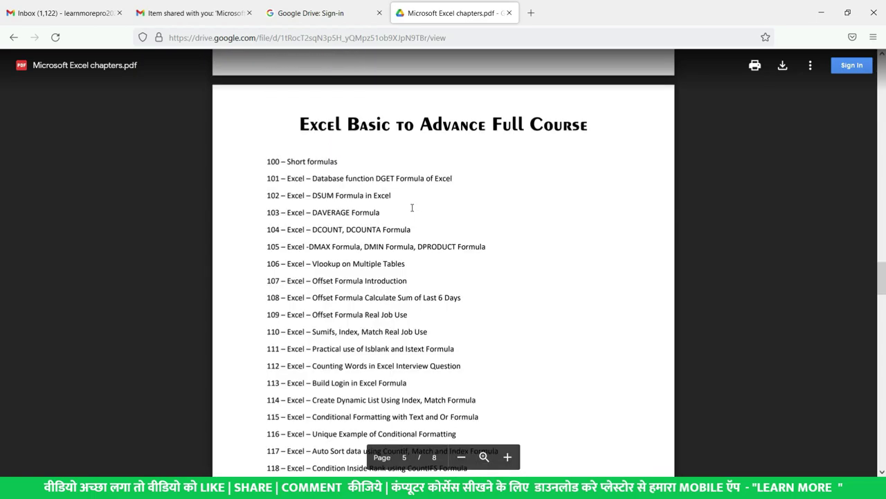
scroll(411, 208, "down", 20)
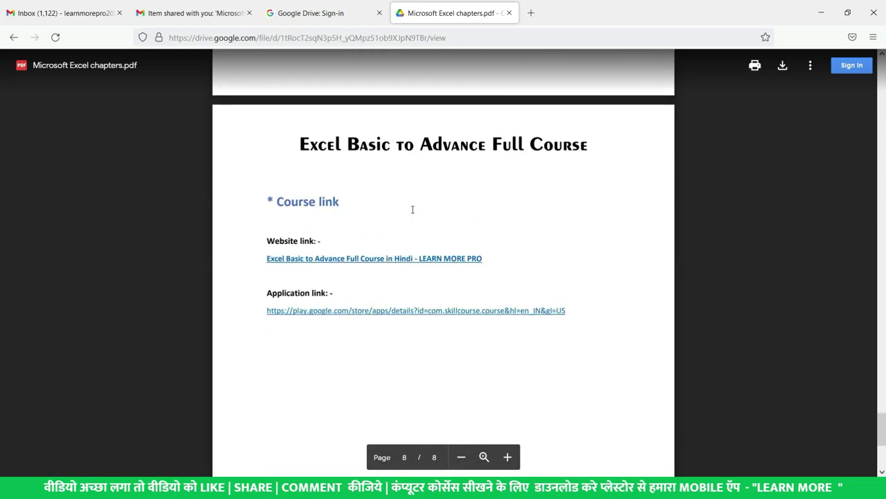
scroll(412, 209, "down", 2)
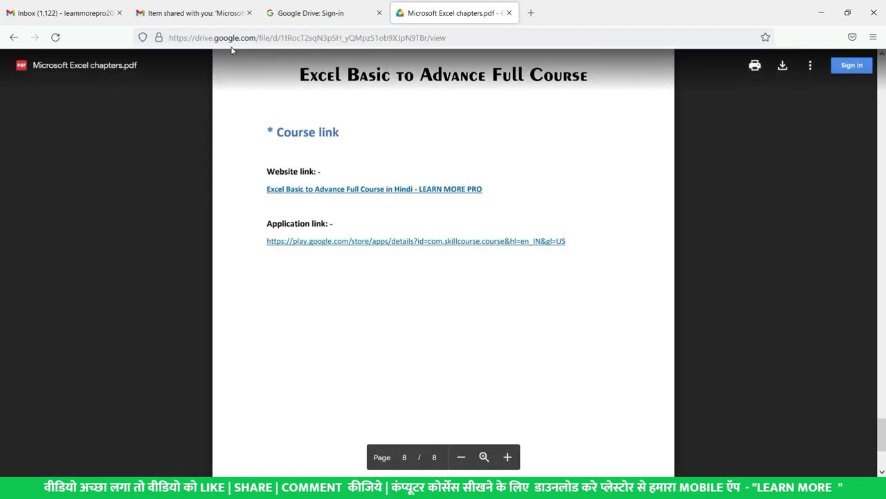
left_click(264, 38)
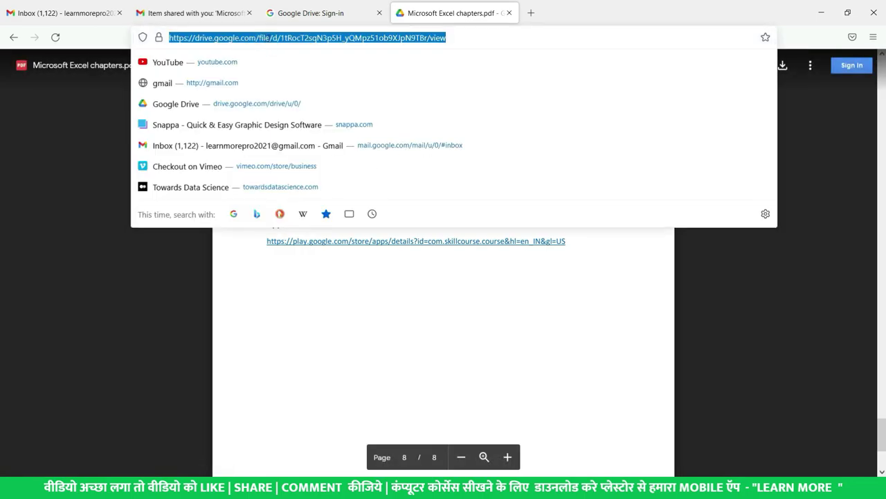
key("Escape")
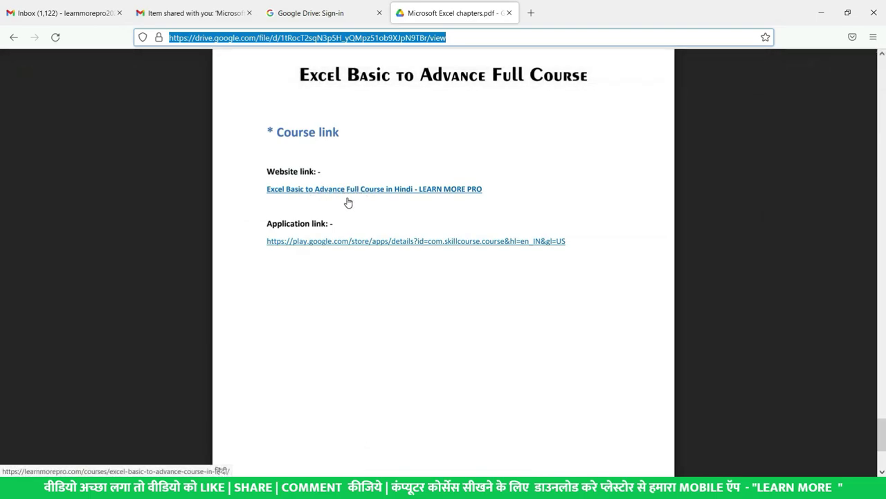
key("alt+Tab")
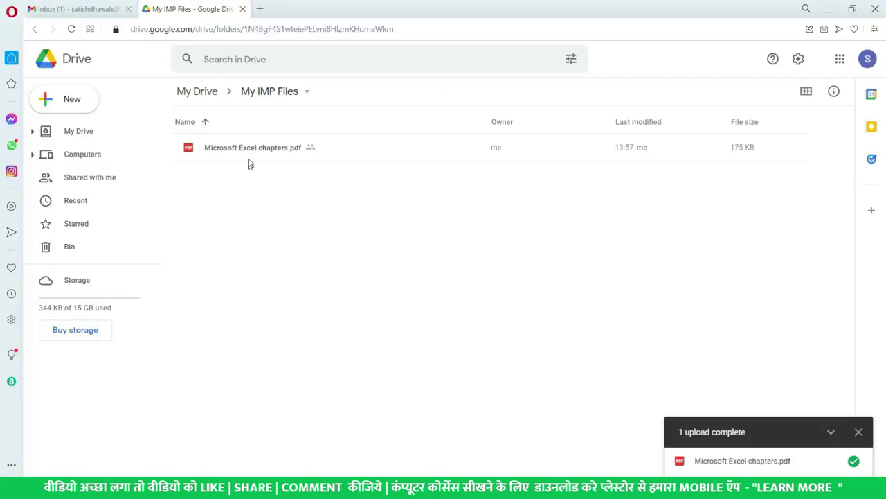
Mark Version 1 of Microsoft Excel chapters.pdf as Keep forever in Manage versions.
left_click(248, 148)
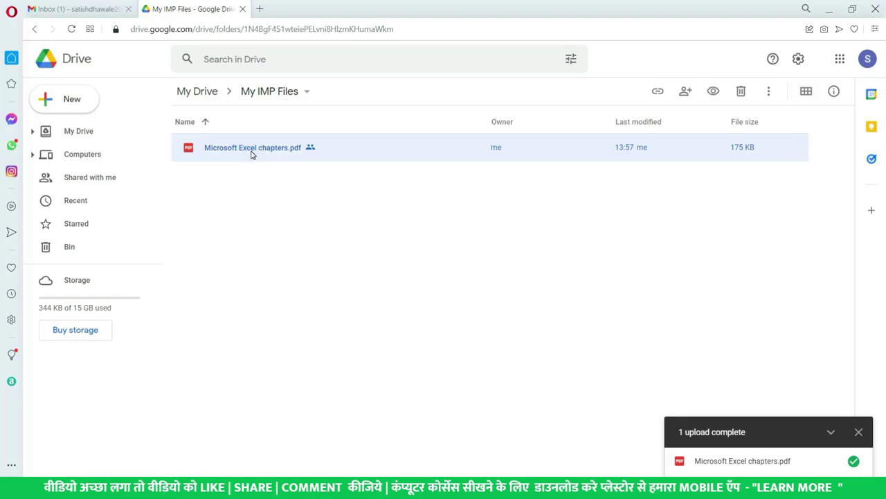
right_click(251, 154)
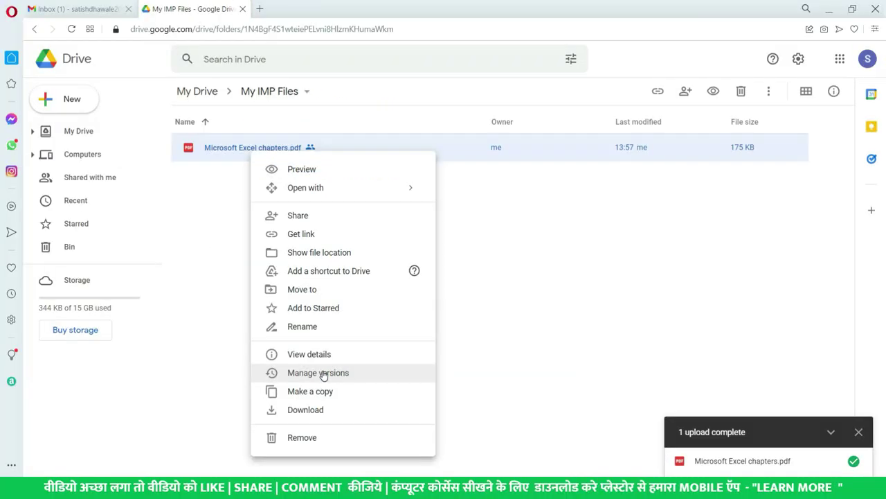
left_click(318, 372)
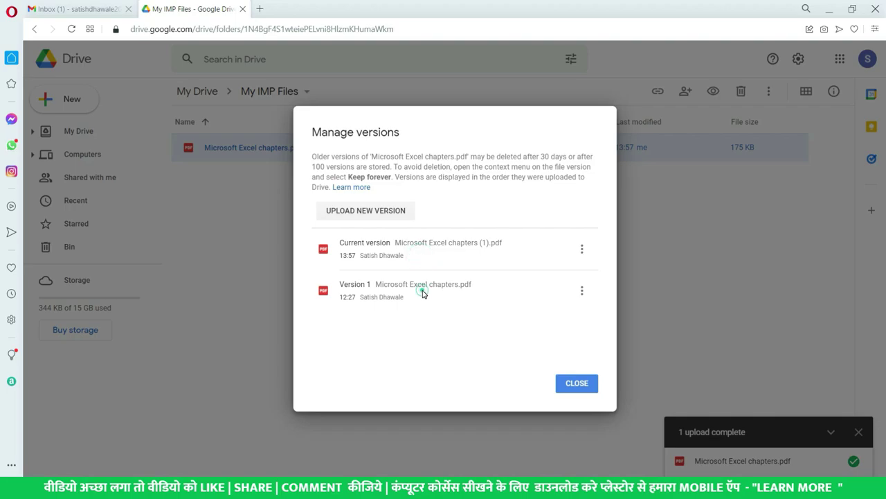
left_click(583, 290)
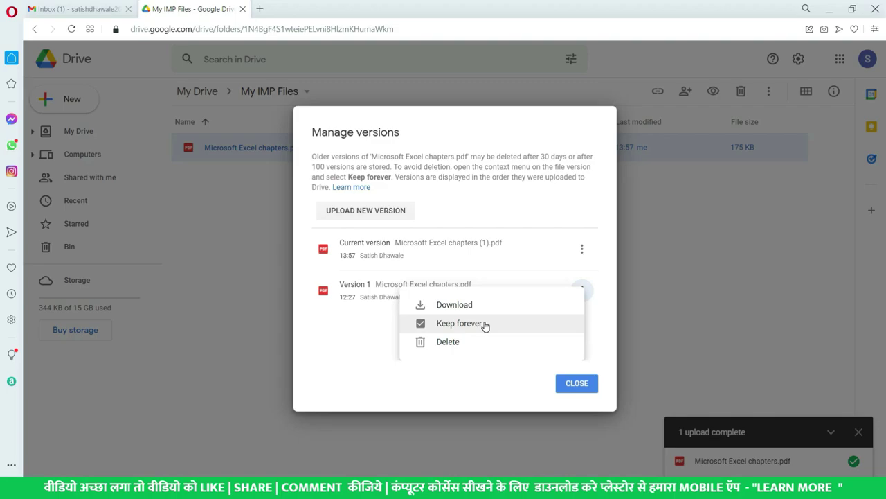
left_click(333, 323)
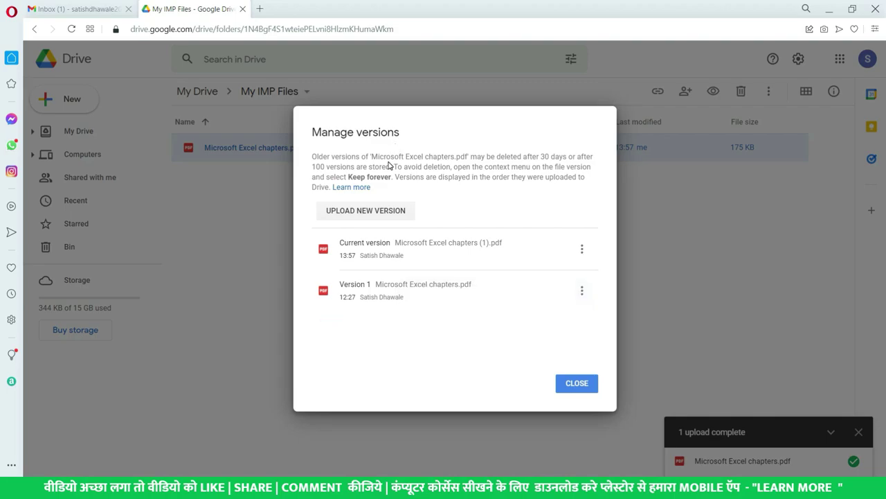
Read the 30-day deletion notice, recheck Version 1's Keep forever option, and close version history.
left_click_drag(531, 157, 593, 156)
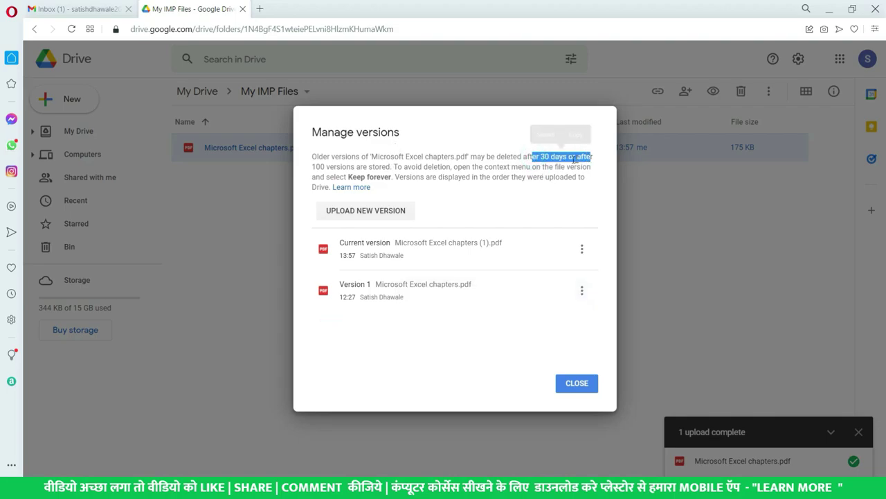
left_click_drag(327, 167, 412, 166)
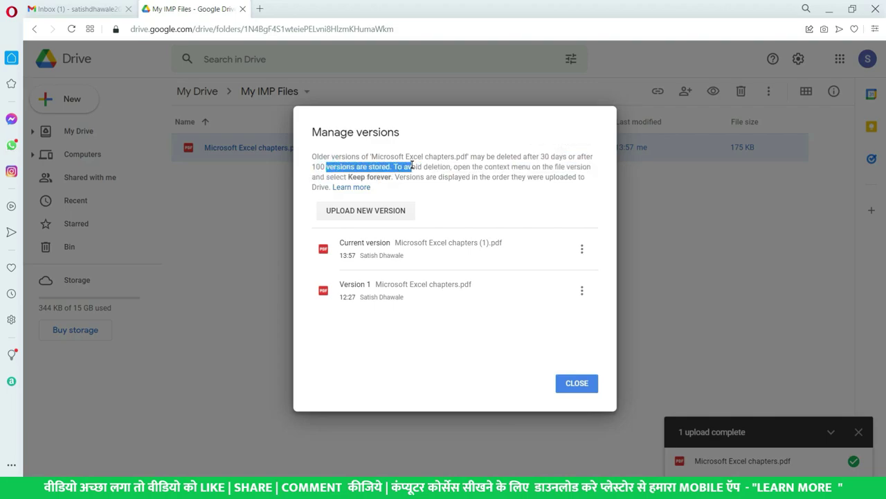
left_click(441, 343)
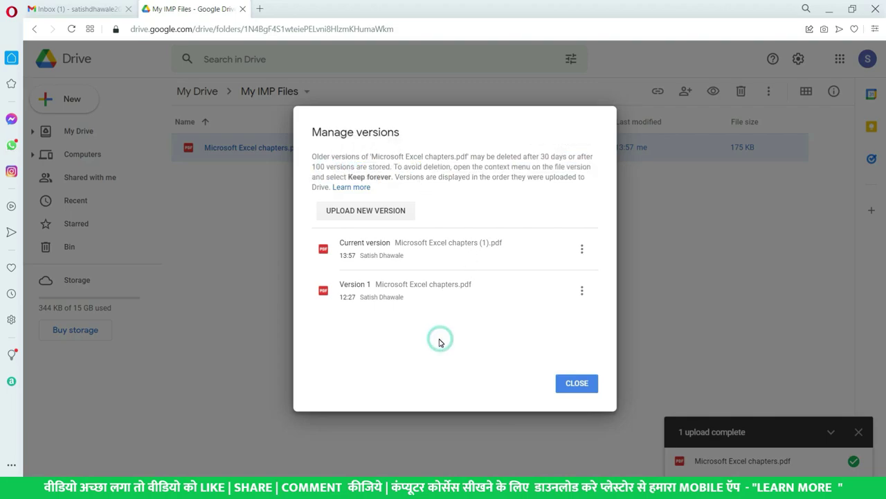
left_click(583, 291)
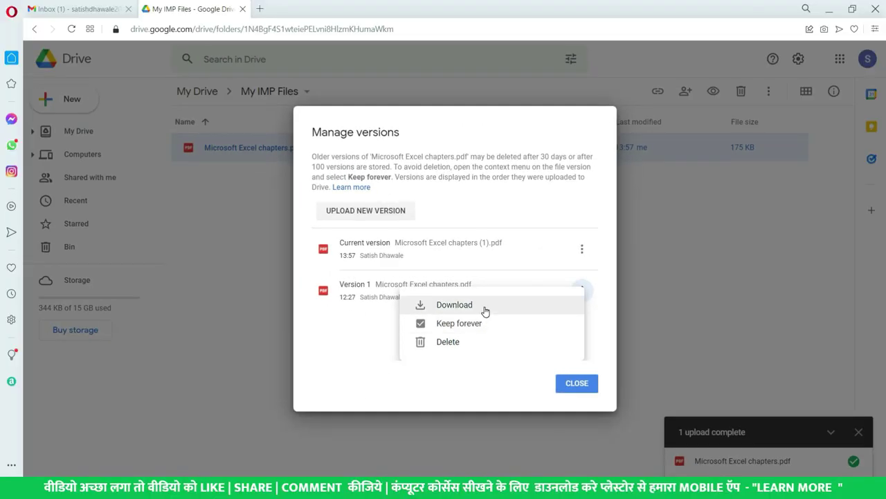
left_click(333, 349)
left_click(573, 390)
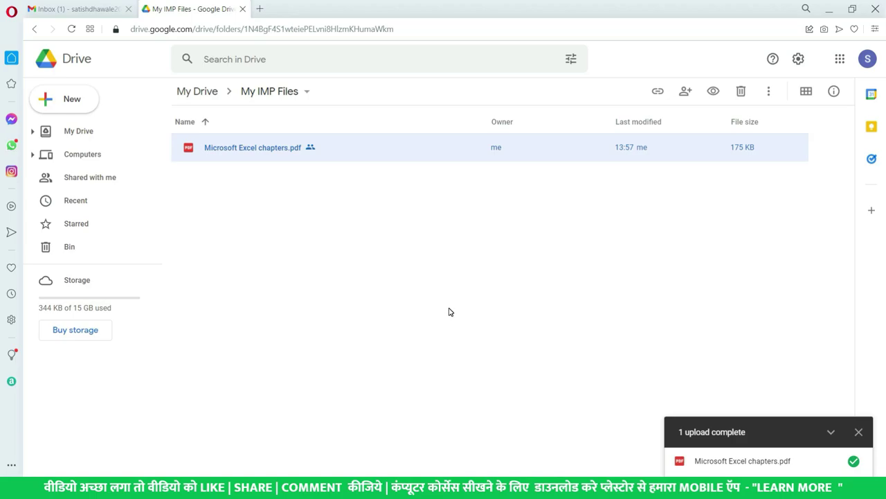
Reopen the right-click actions menu for Microsoft Excel chapters.pdf after dismissing the first one.
right_click(342, 149)
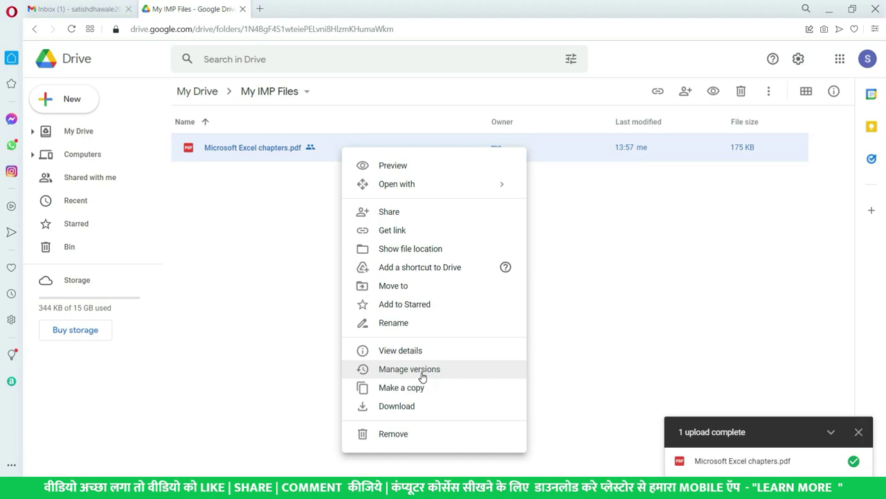
left_click(259, 353)
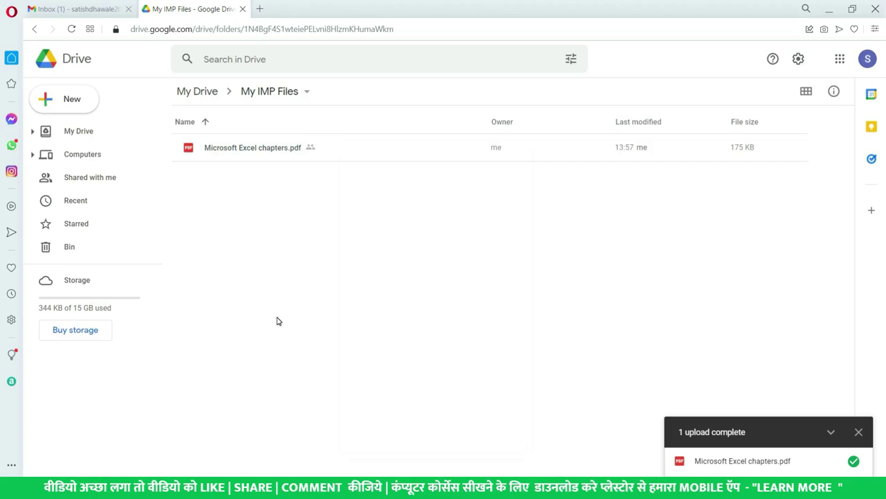
left_click(276, 157)
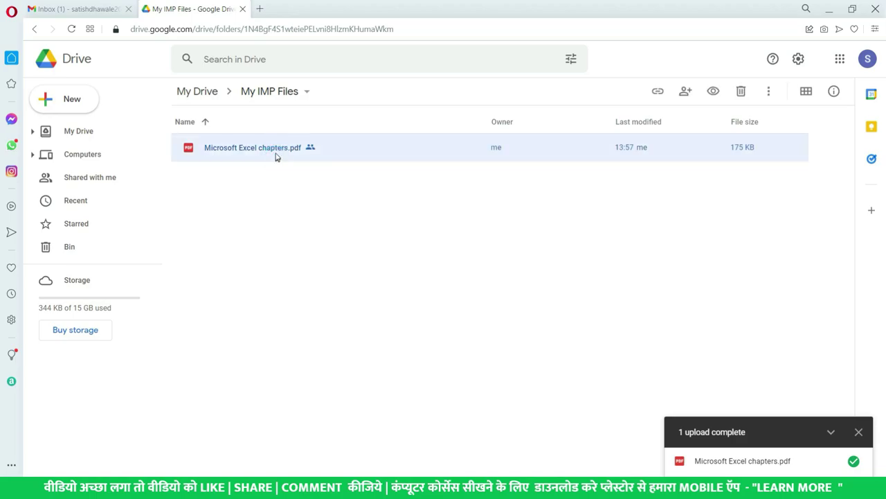
right_click(276, 157)
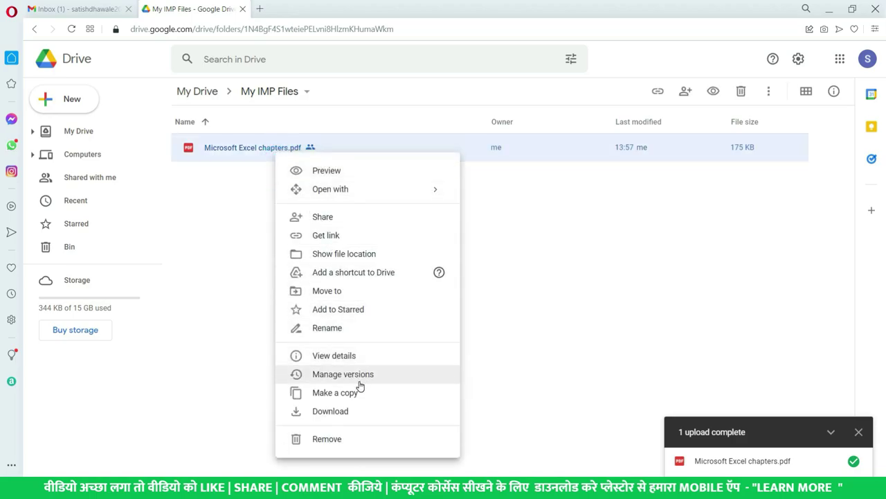
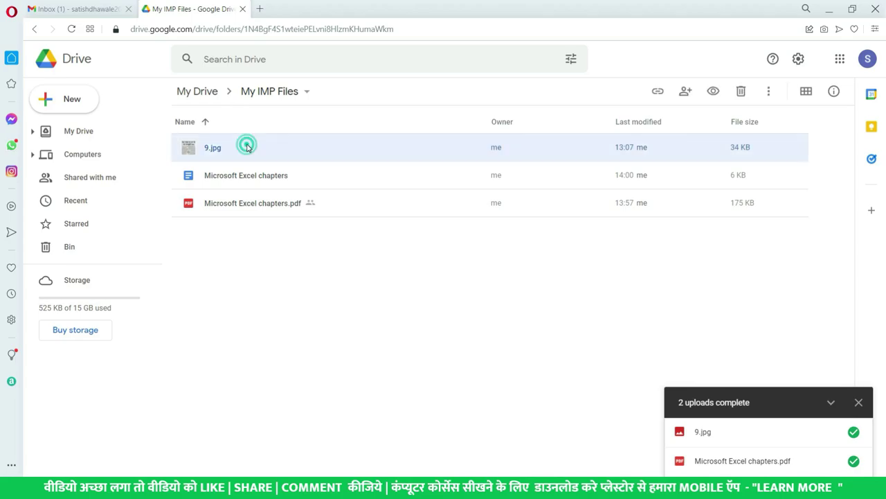
Preview the 9.jpg newspaper image, then close the preview.
right_click(248, 150)
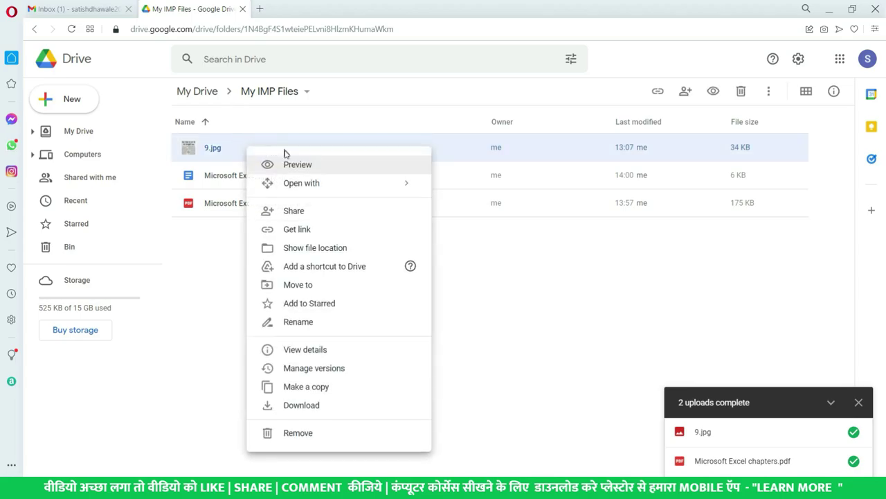
left_click(296, 165)
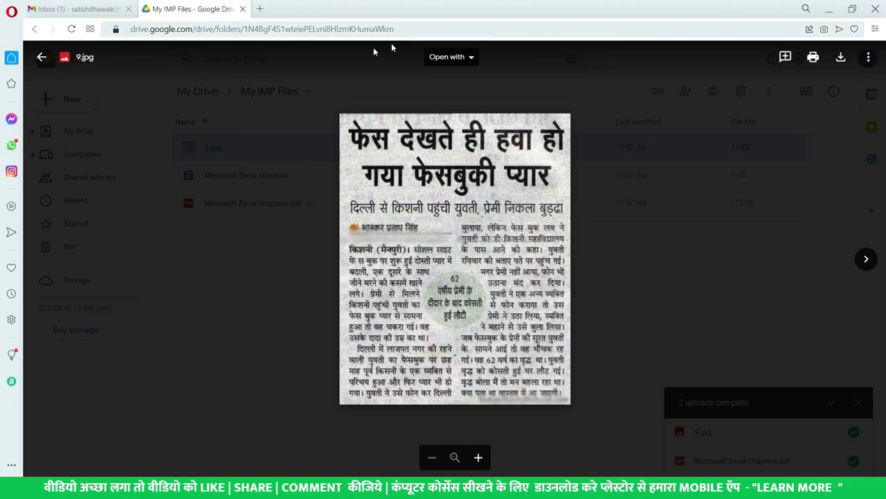
left_click(42, 59)
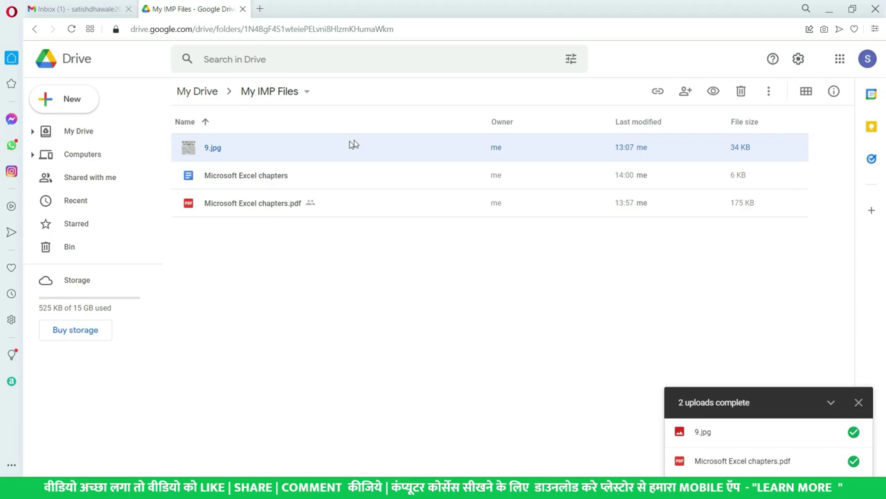
Open 9.jpg with Google Docs to convert it into an editable document.
right_click(256, 151)
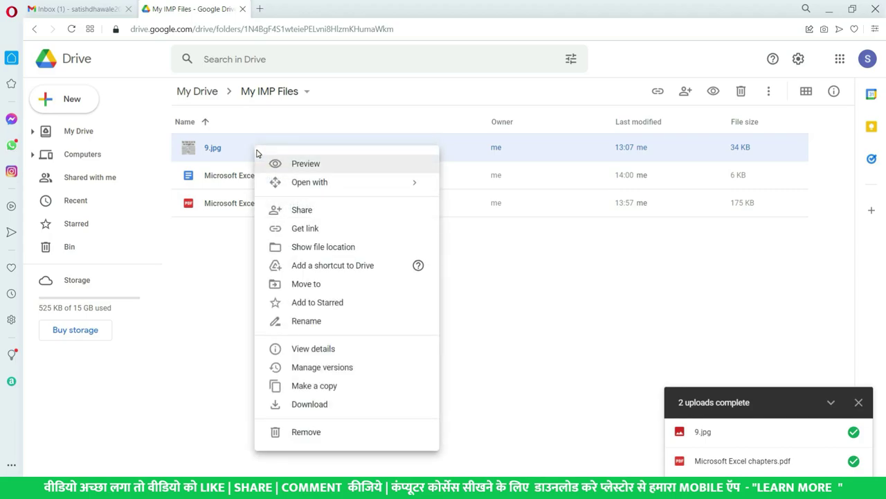
left_click(238, 146)
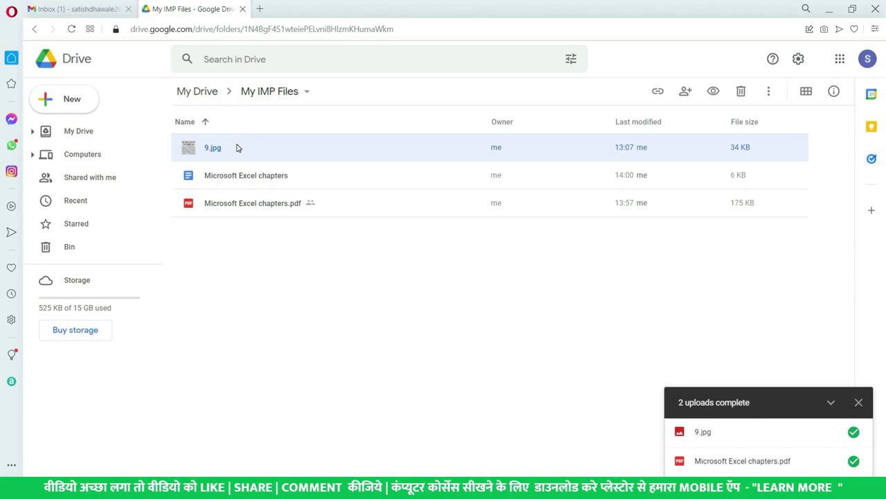
right_click(236, 148)
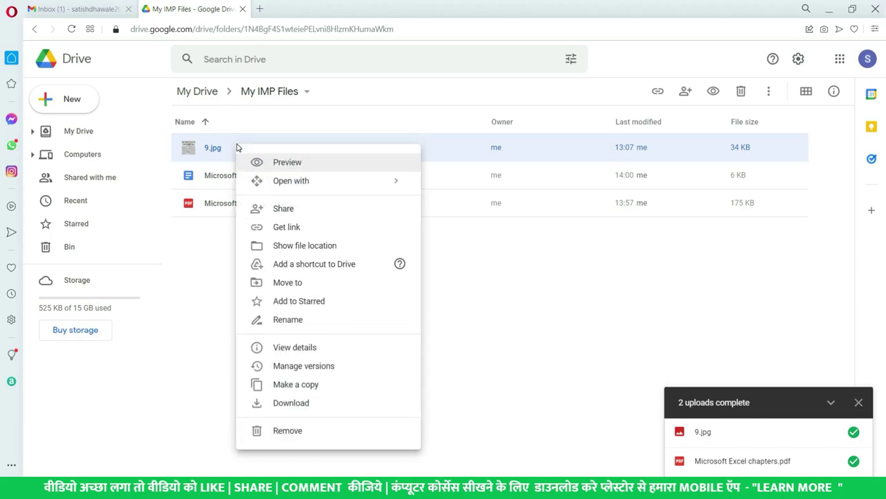
left_click(294, 184)
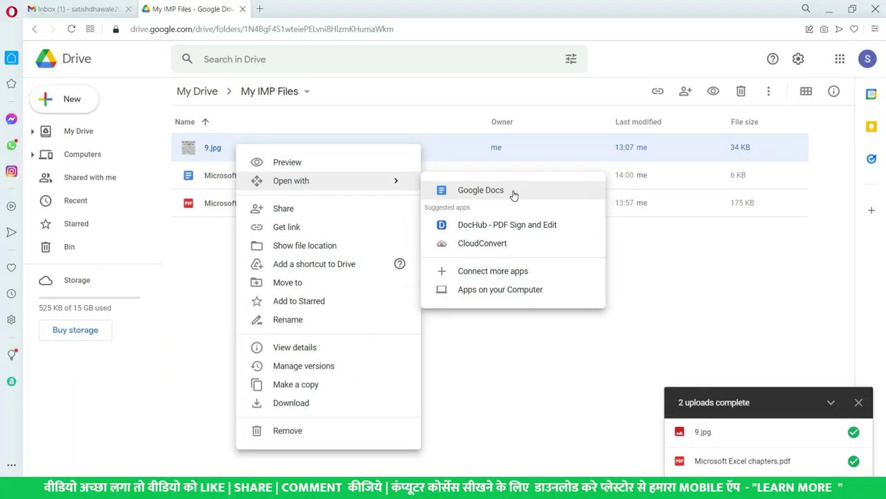
left_click(514, 195)
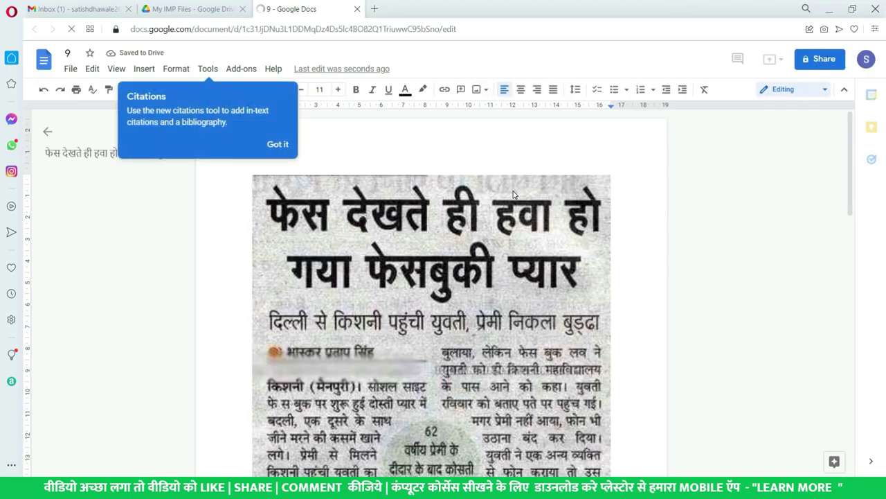
Delete the second line of the page-2 heading, then undo the deletion.
scroll(384, 220, "down", 3)
scroll(487, 250, "down", 5)
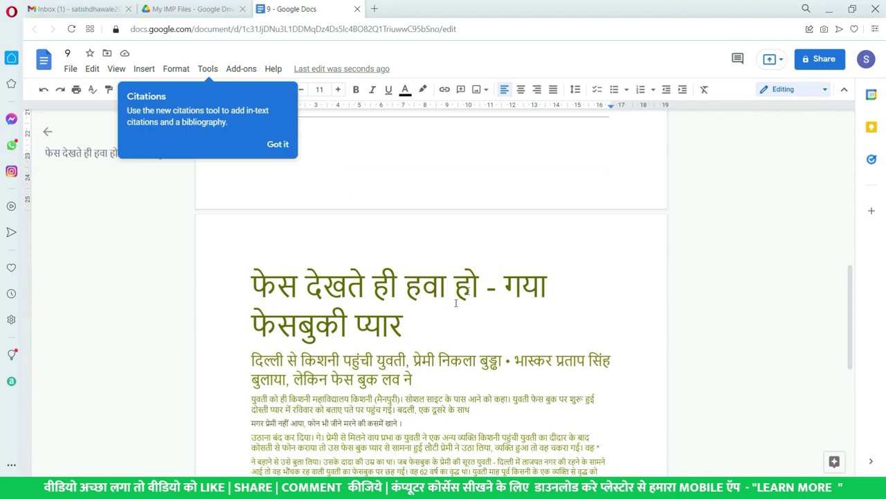
left_click(403, 325)
left_click_drag(421, 333, 374, 284)
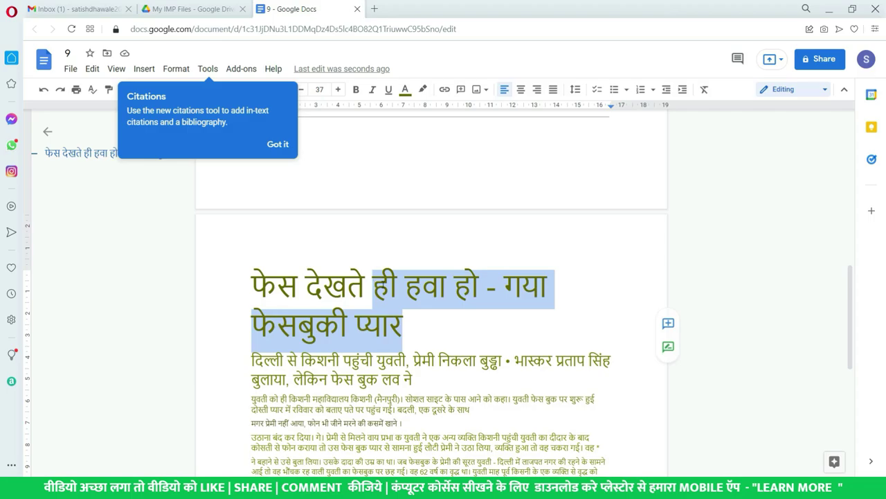
left_click(386, 311)
triple_click(377, 324)
left_click_drag(403, 325, 252, 325)
key("BackSpace")
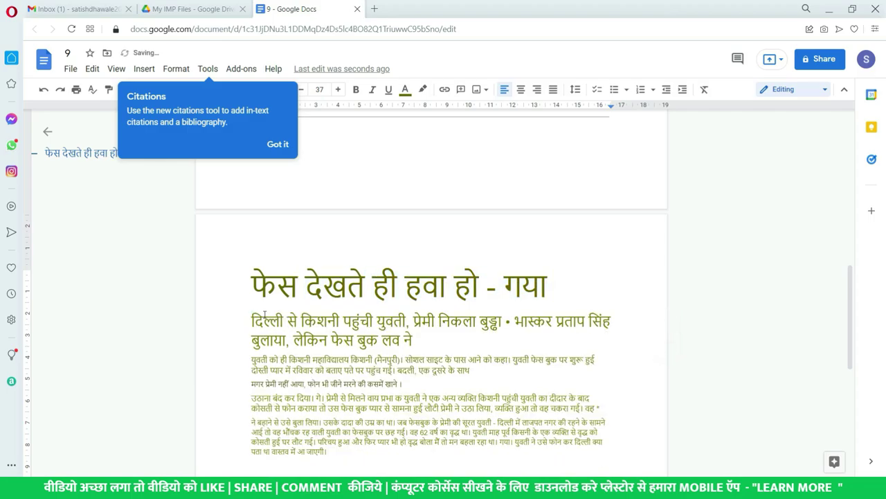
key("ctrl+z")
left_click(405, 331)
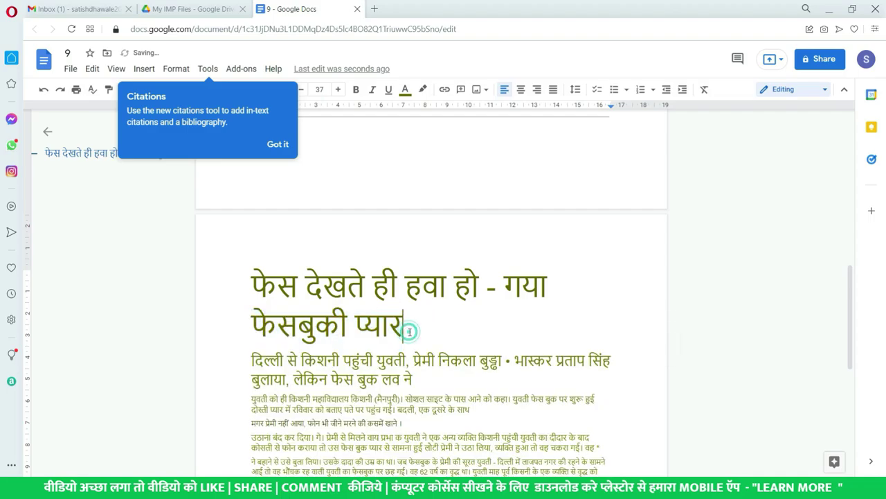
Dismiss the Citations tip, look over the newspaper image on page 1, and return to My IMP Files.
scroll(409, 332, "up", 2)
scroll(409, 332, "up", 1)
scroll(407, 324, "down", 4)
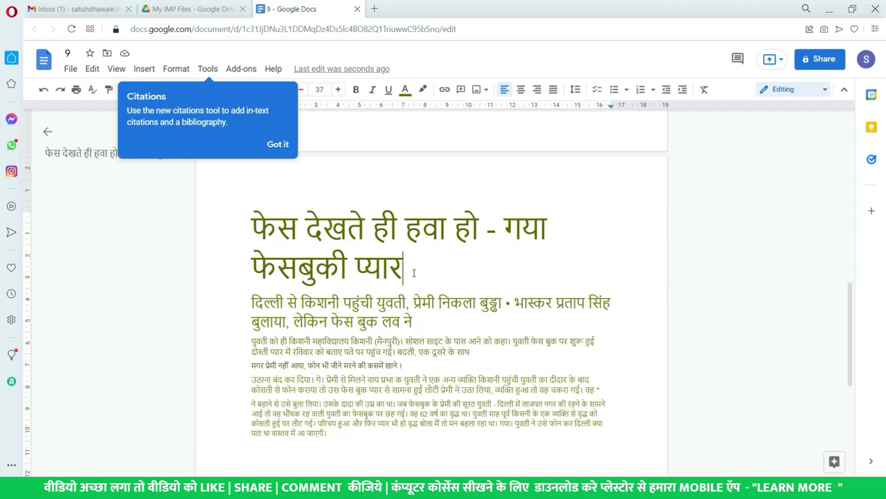
left_click(276, 143)
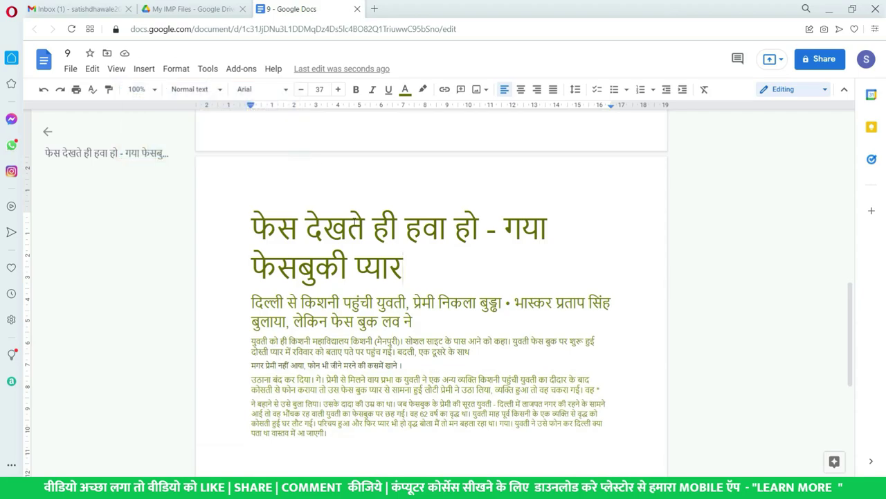
scroll(358, 227, "up", 10)
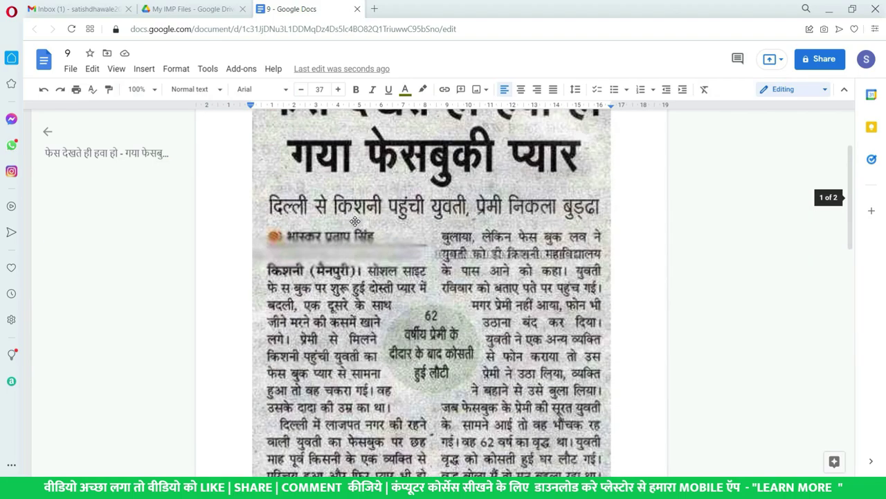
scroll(360, 229, "down", 5)
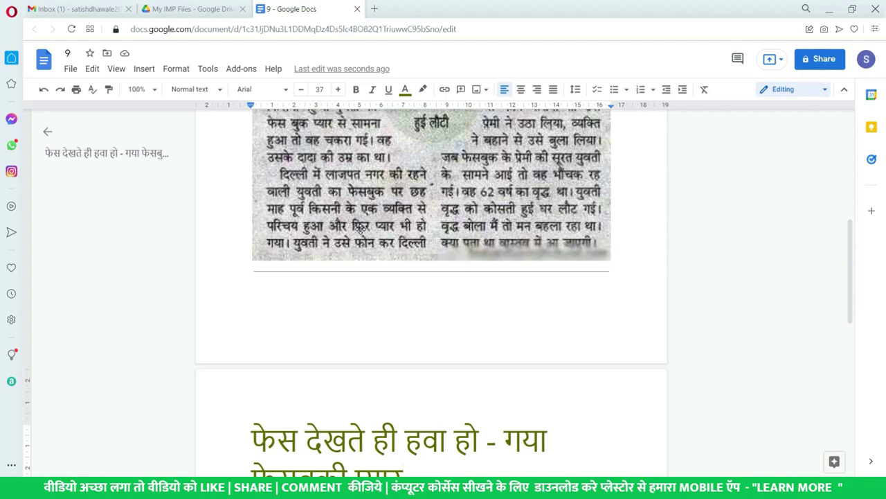
scroll(360, 228, "up", 4)
scroll(367, 256, "down", 6)
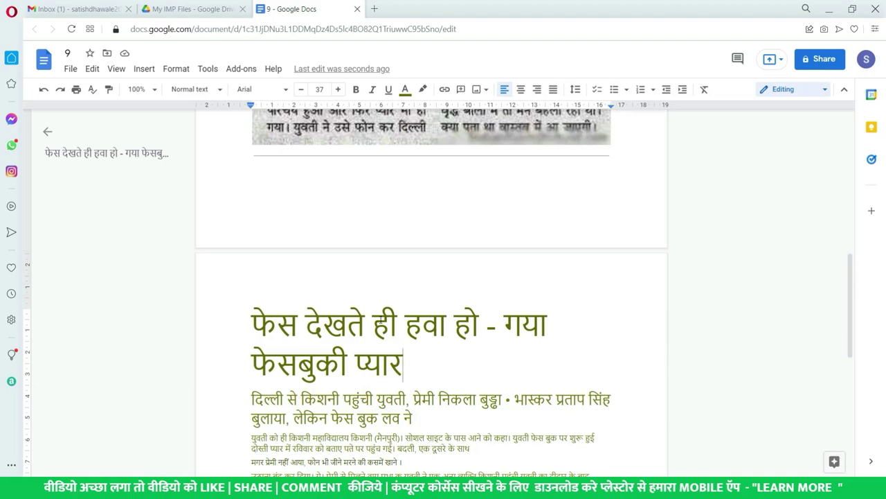
scroll(381, 320, "up", 8)
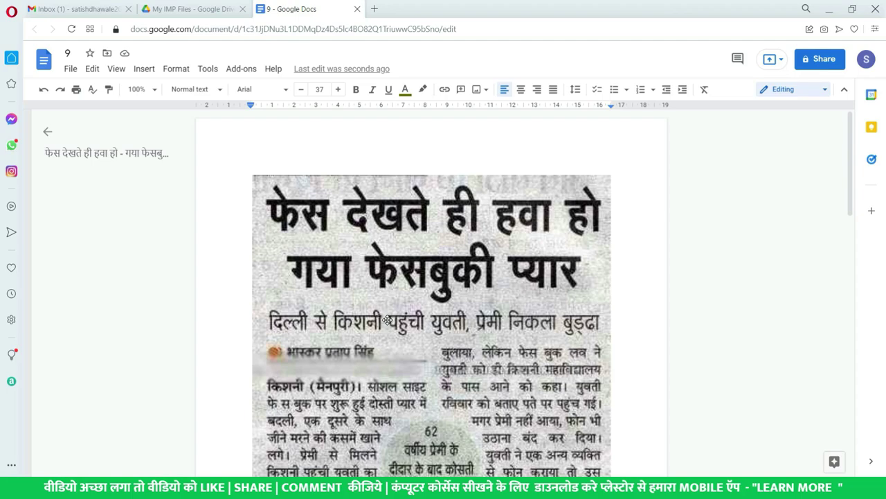
left_click(388, 319)
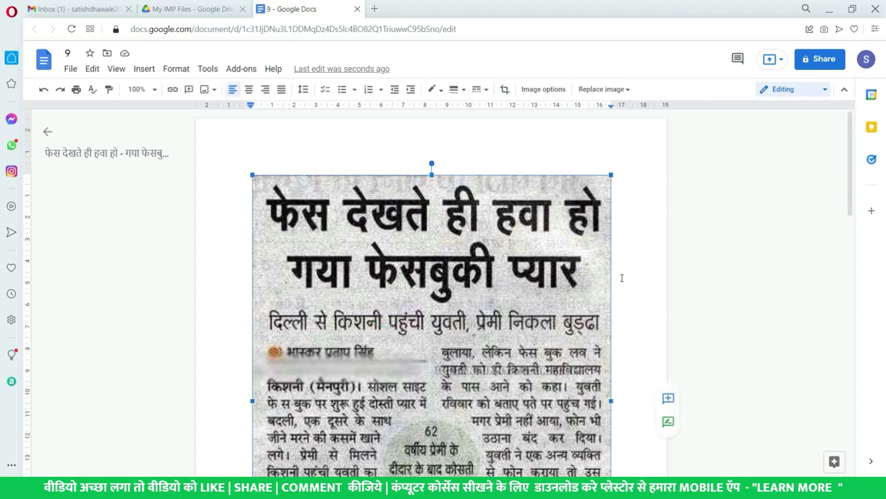
left_click(207, 8)
Use Show file location to confirm 9.jpg is in My IMP Files, then go to My Drive.
right_click(248, 173)
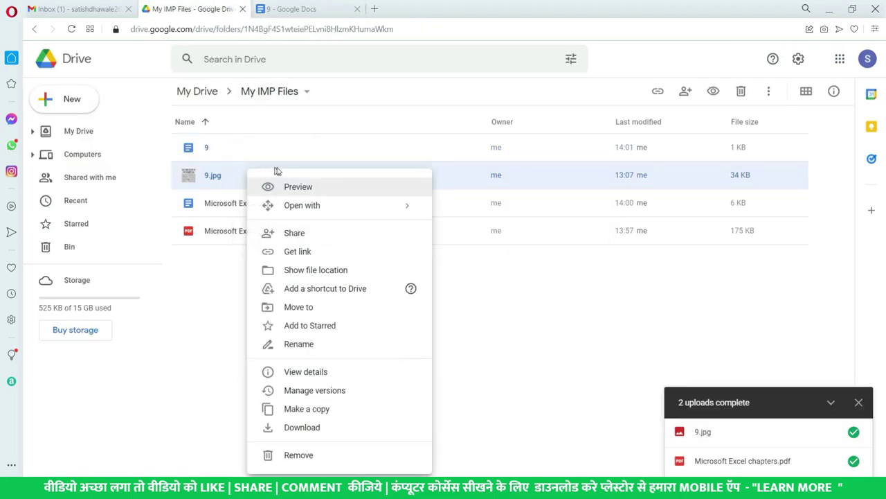
mouse_move(329, 209)
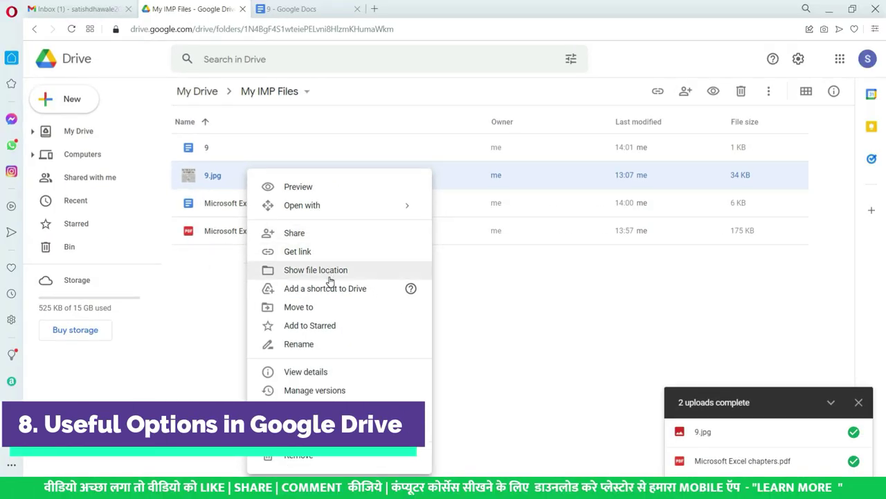
left_click(330, 274)
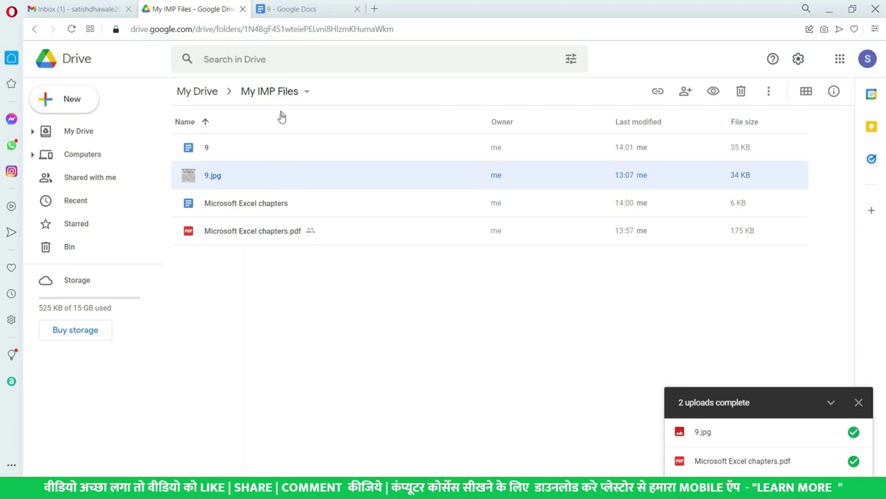
right_click(261, 174)
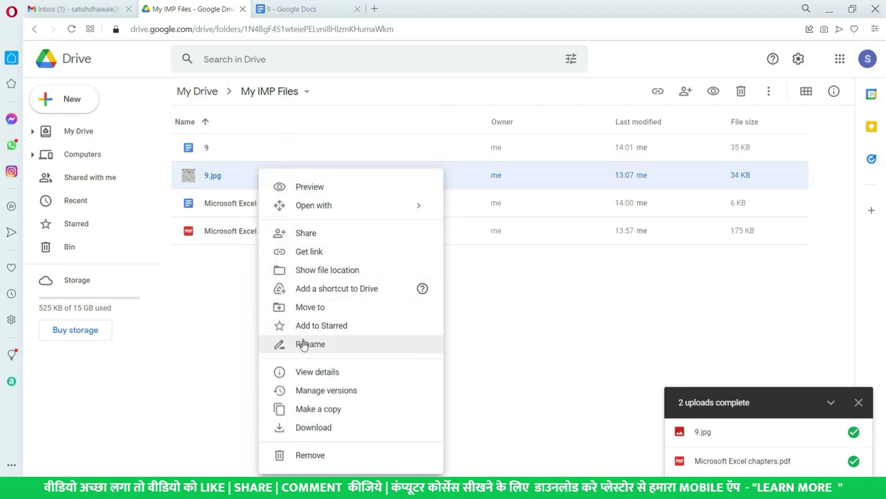
left_click(322, 271)
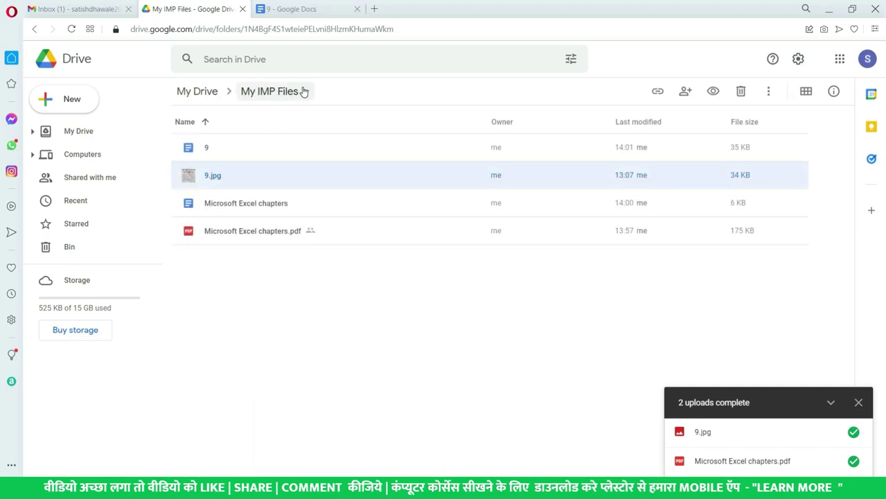
left_click(86, 133)
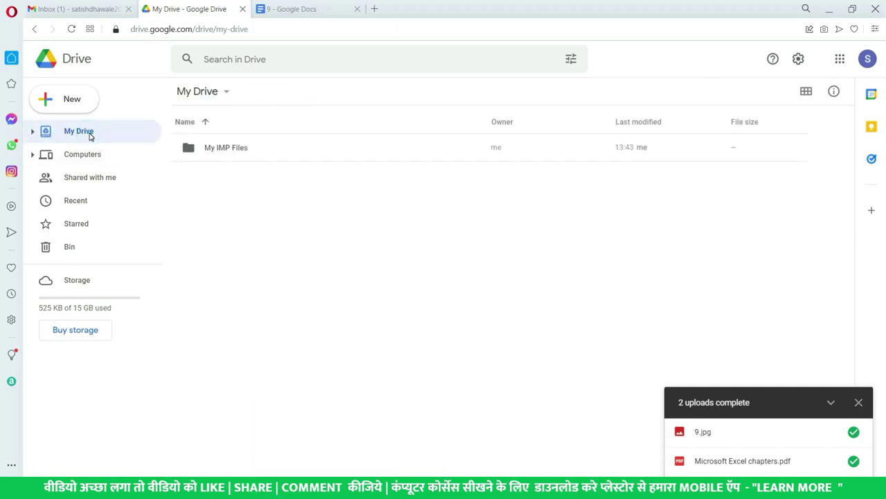
In the Recent list, check which folder holds 9.jpg.
left_click(78, 208)
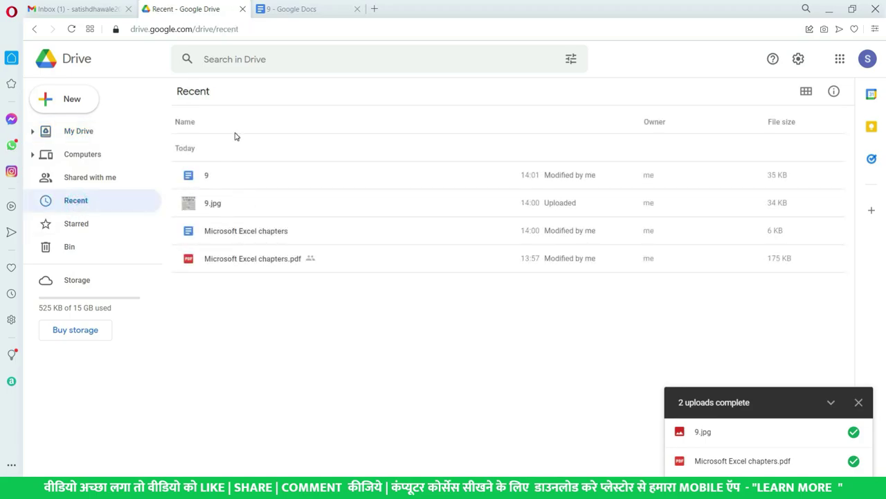
left_click(251, 263)
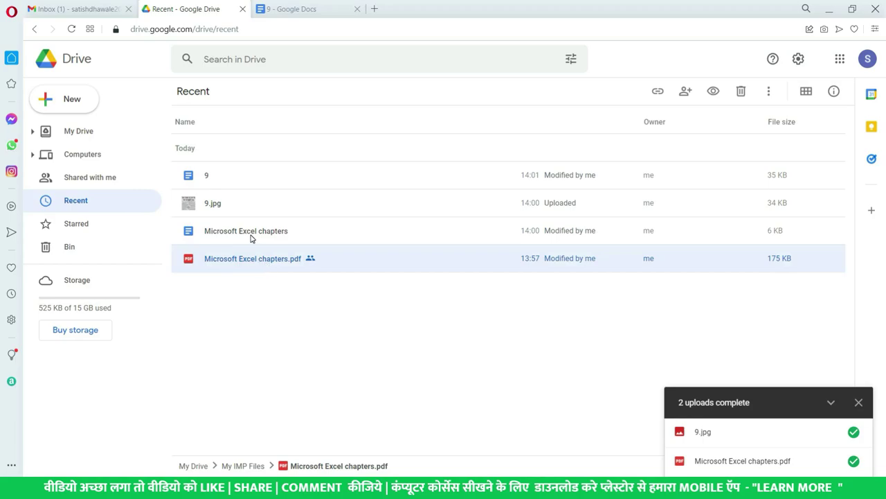
left_click(251, 234)
left_click(228, 209)
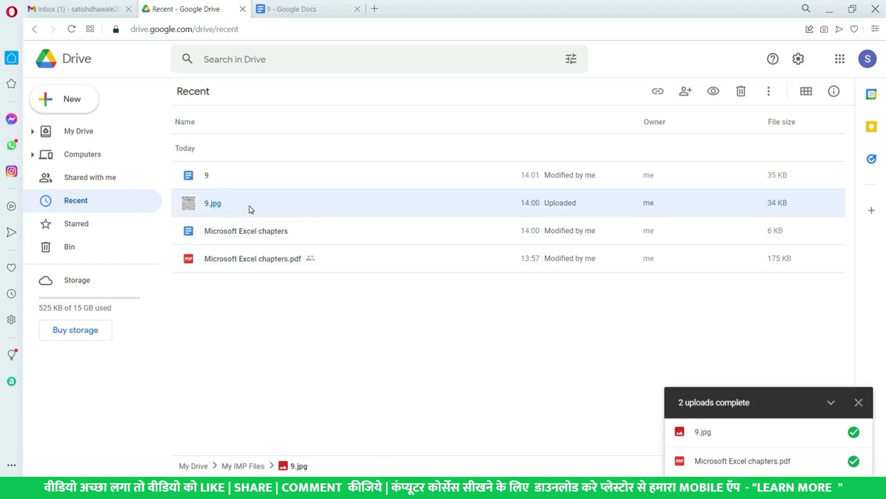
right_click(250, 209)
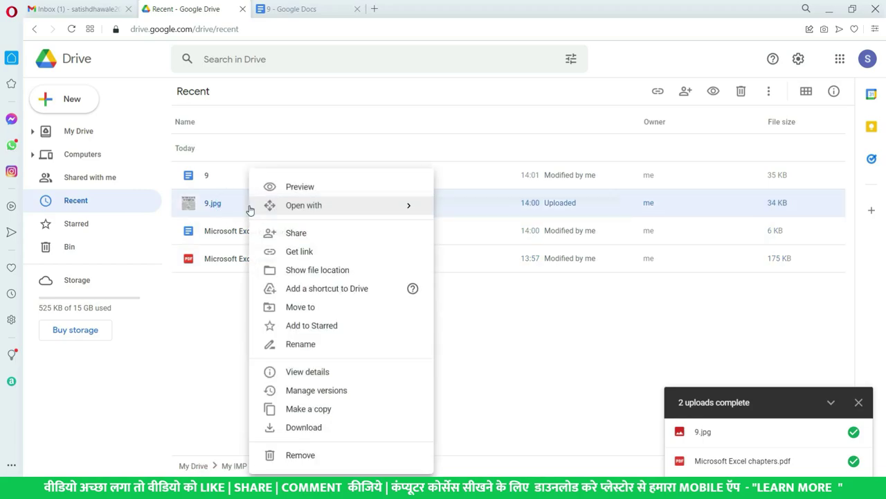
left_click(304, 270)
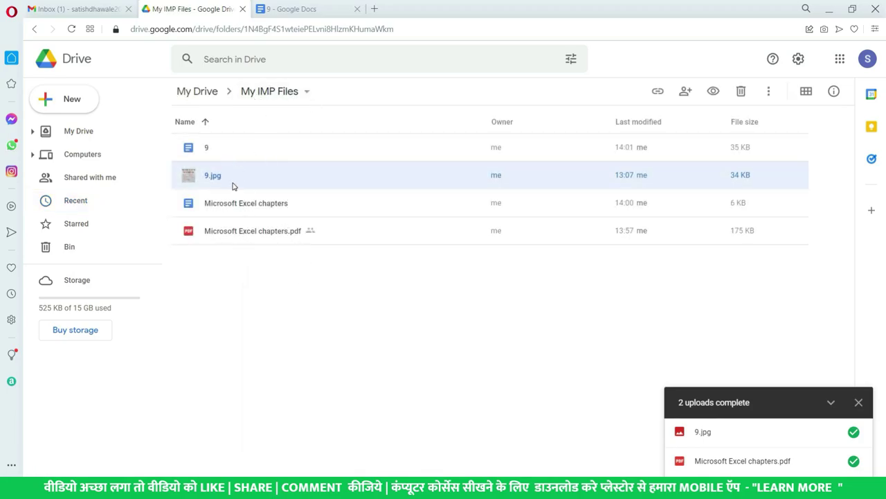
Back in Recent, bring up the actions for Microsoft Excel chapters.pdf and then close them.
left_click(99, 201)
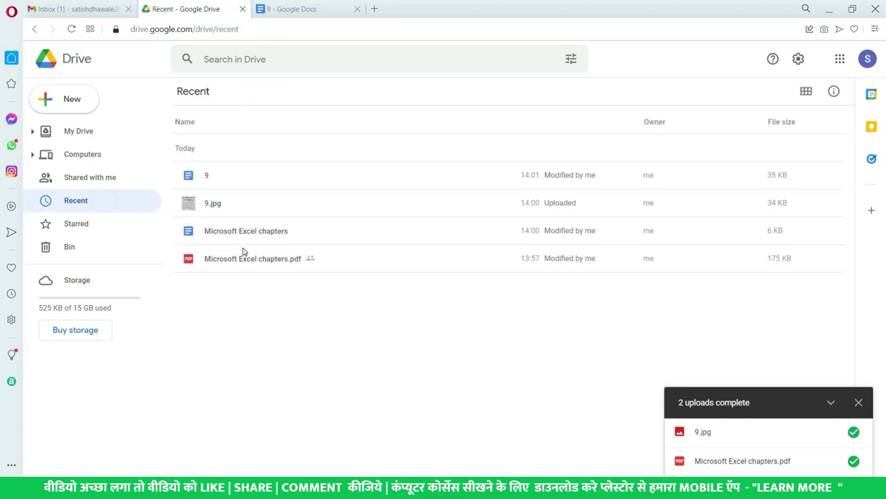
left_click(279, 241)
left_click(278, 258)
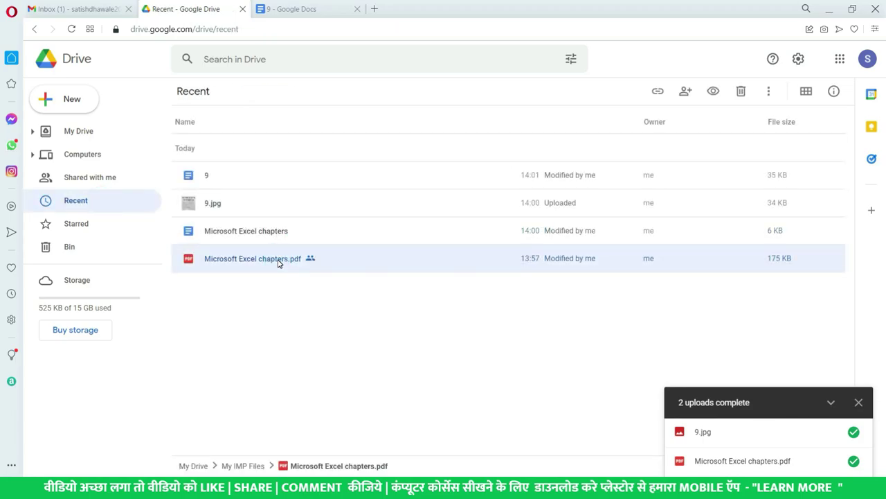
right_click(279, 262)
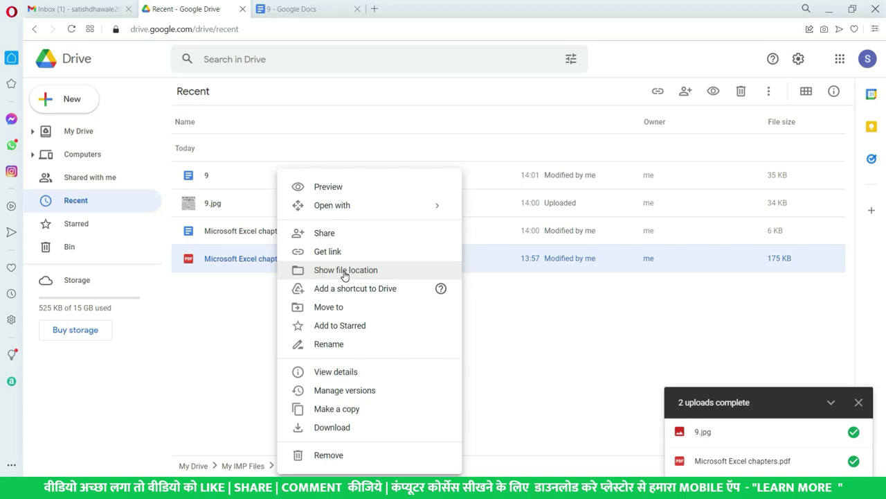
left_click(90, 163)
Open My IMP Files from My Drive and select Microsoft Excel chapters.pdf.
left_click(87, 133)
left_click(239, 151)
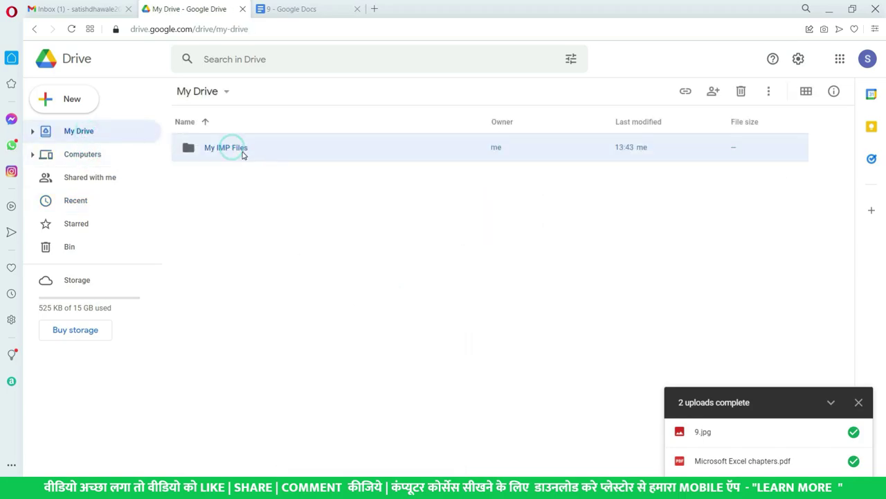
double_click(262, 154)
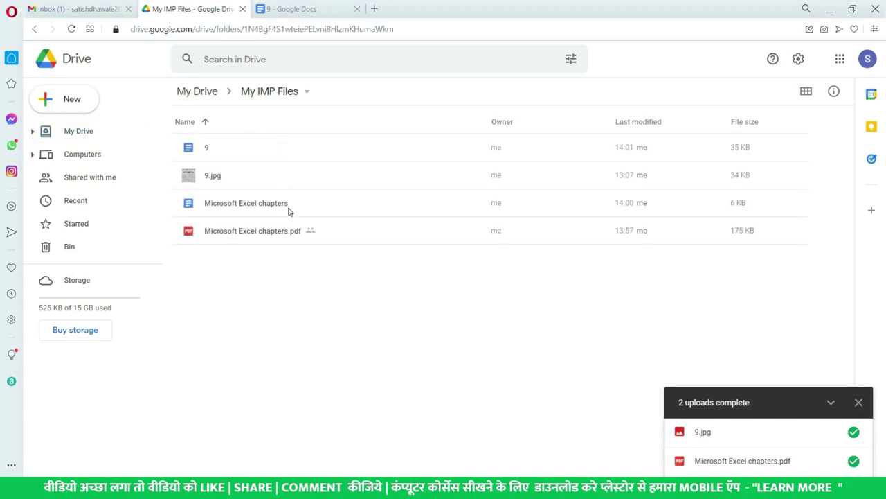
left_click(232, 181)
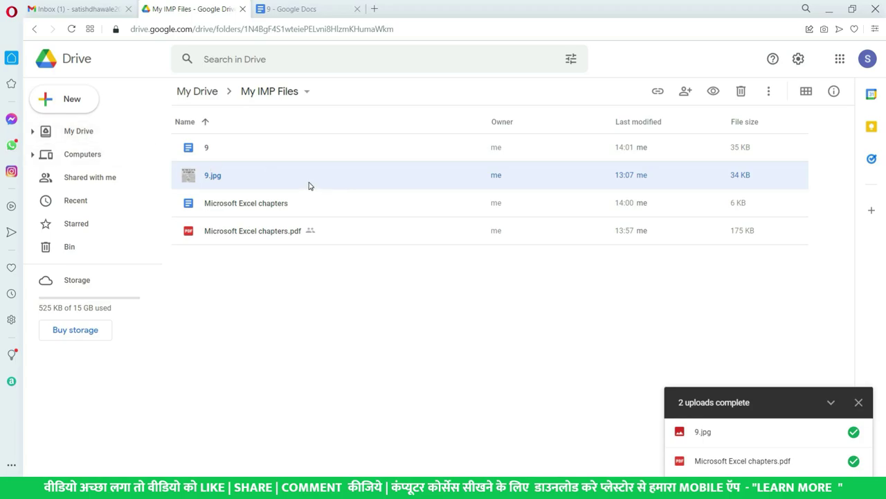
left_click(291, 228)
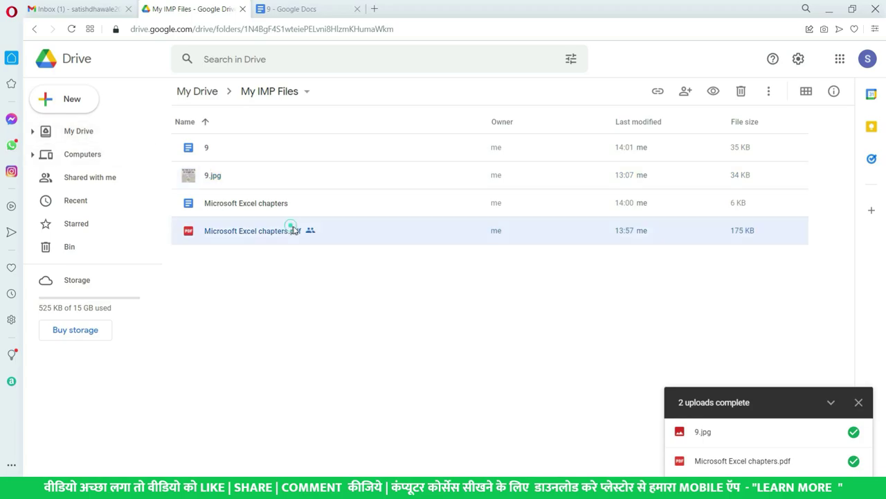
Add a shortcut to the PDF in My Drive, then select the new shortcut there.
right_click(294, 234)
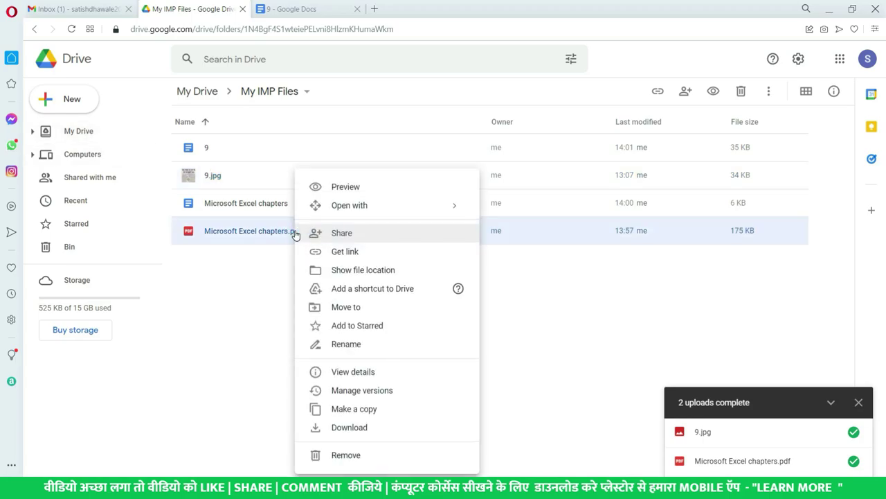
left_click(400, 292)
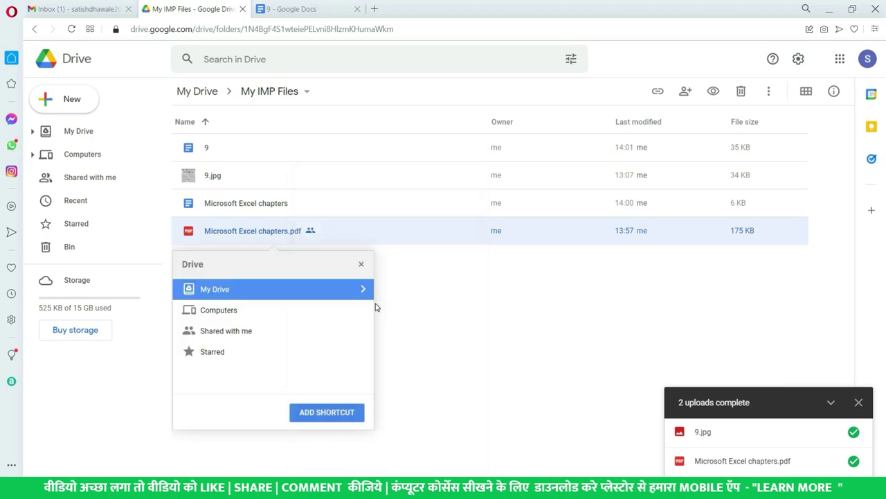
left_click(364, 289)
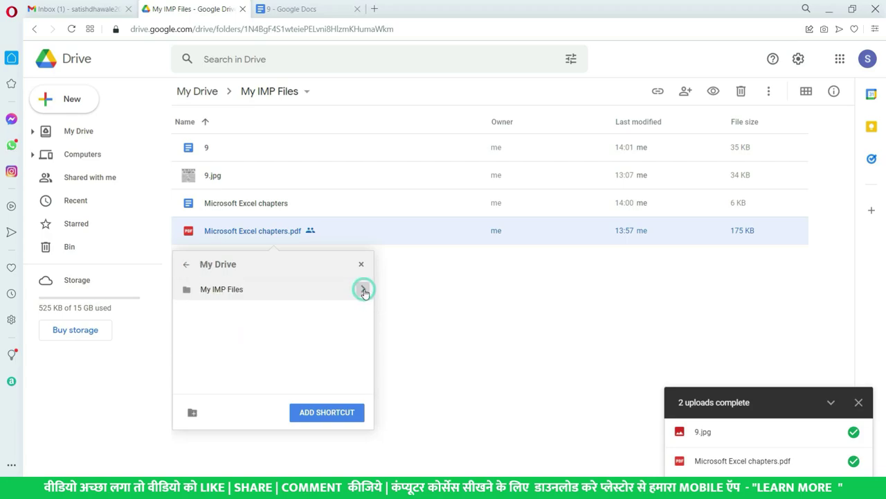
left_click(186, 263)
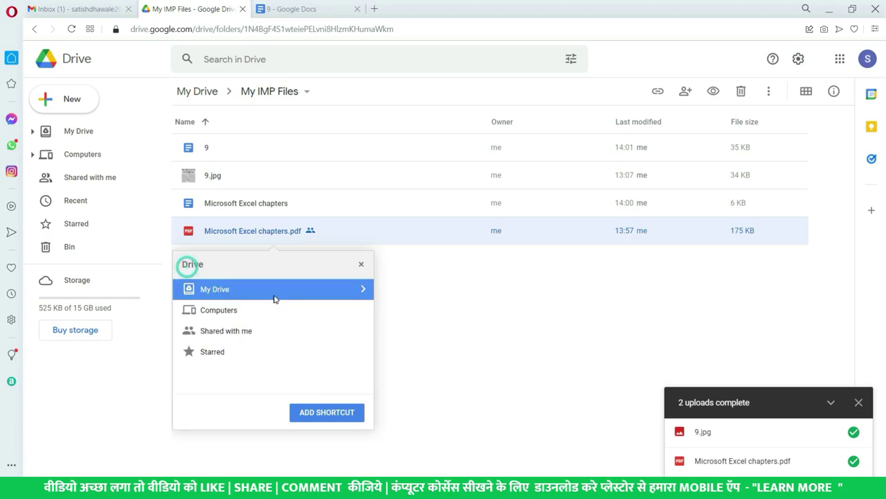
left_click(336, 414)
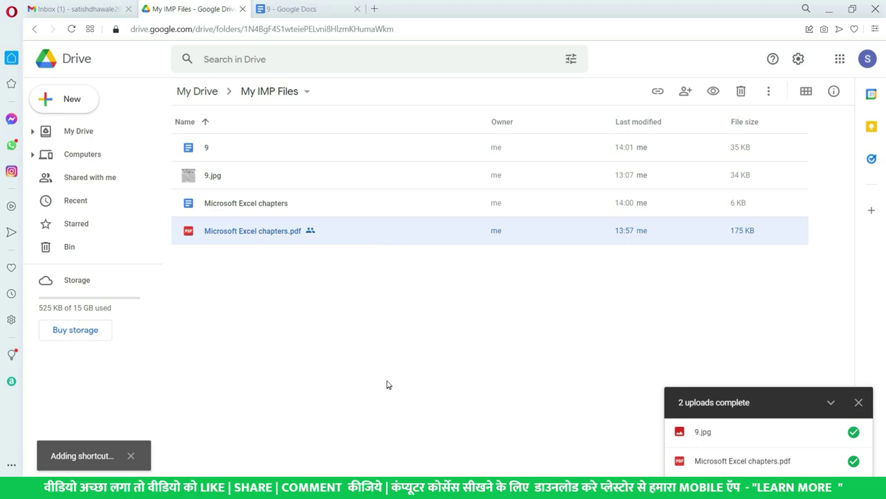
left_click(75, 137)
left_click(243, 178)
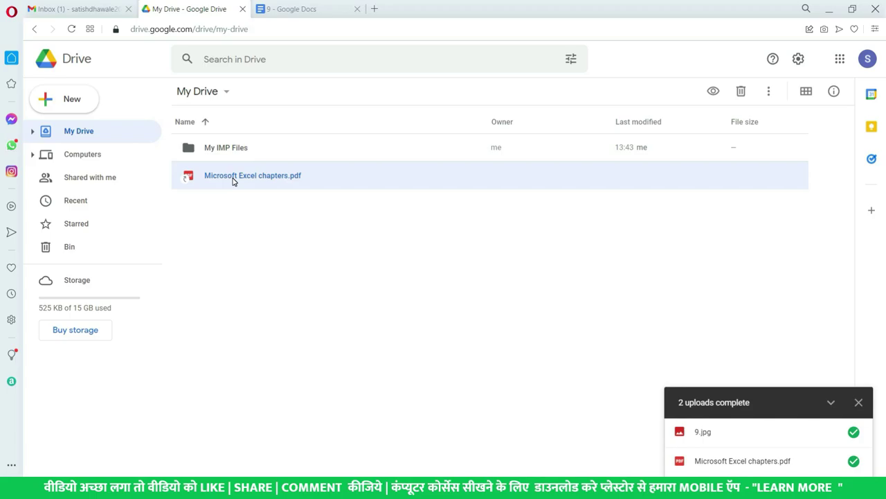
left_click(233, 179)
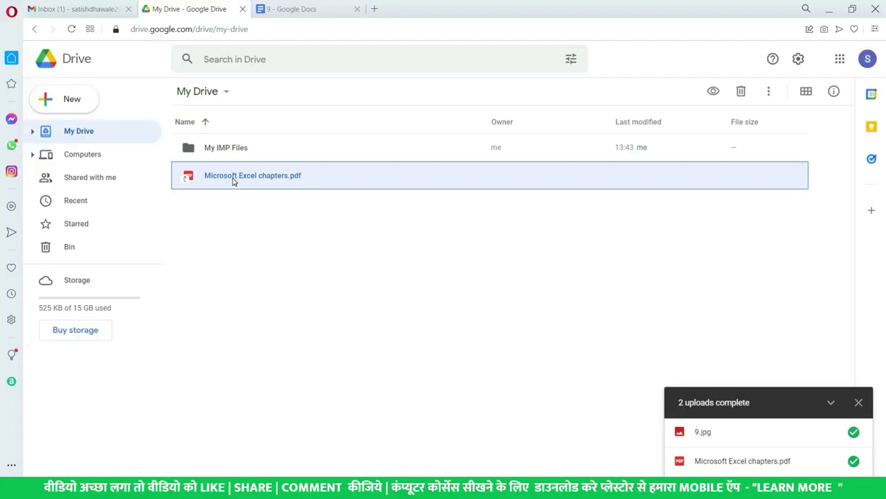
Compare the original PDF in My IMP Files with its shortcut in My Drive.
double_click(242, 148)
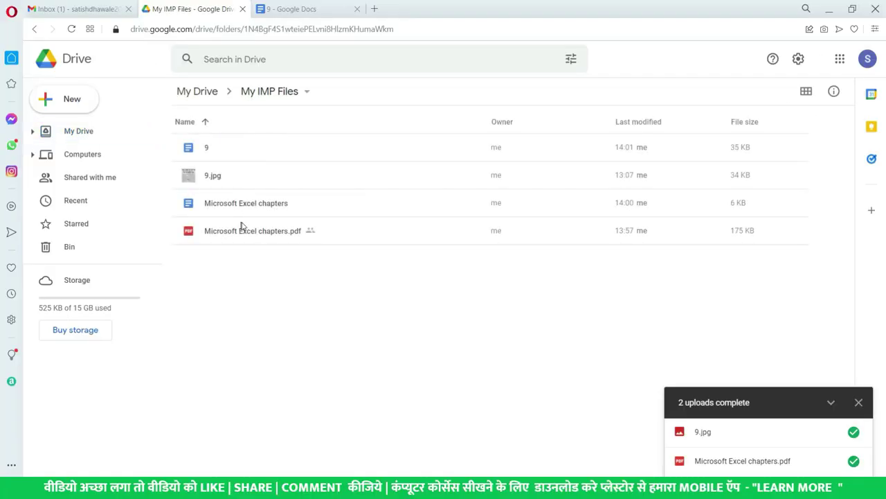
left_click(251, 232)
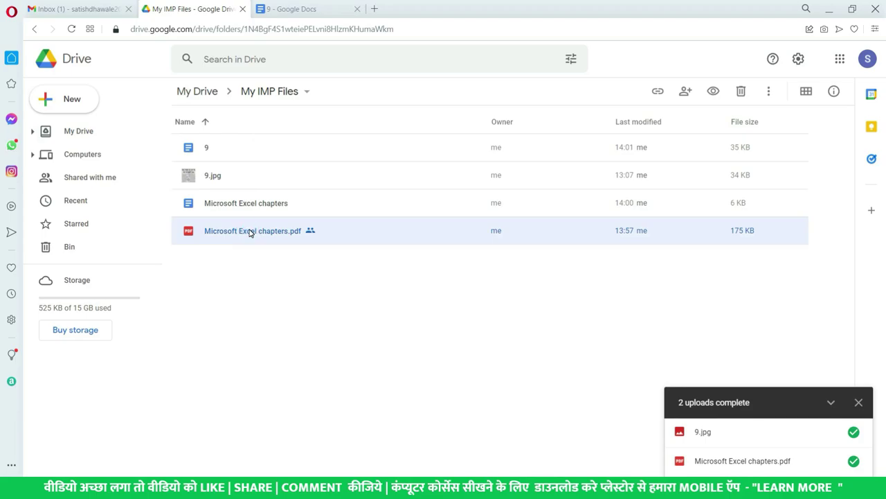
left_click(109, 133)
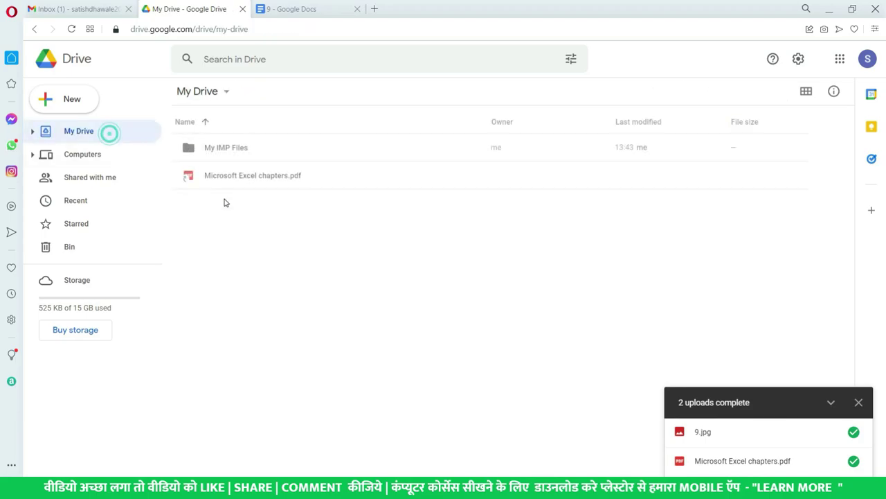
left_click(254, 179)
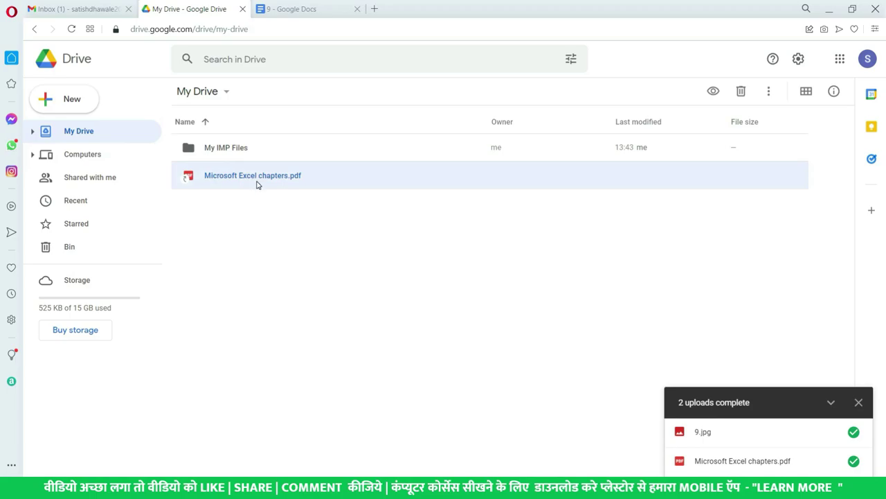
right_click(255, 181)
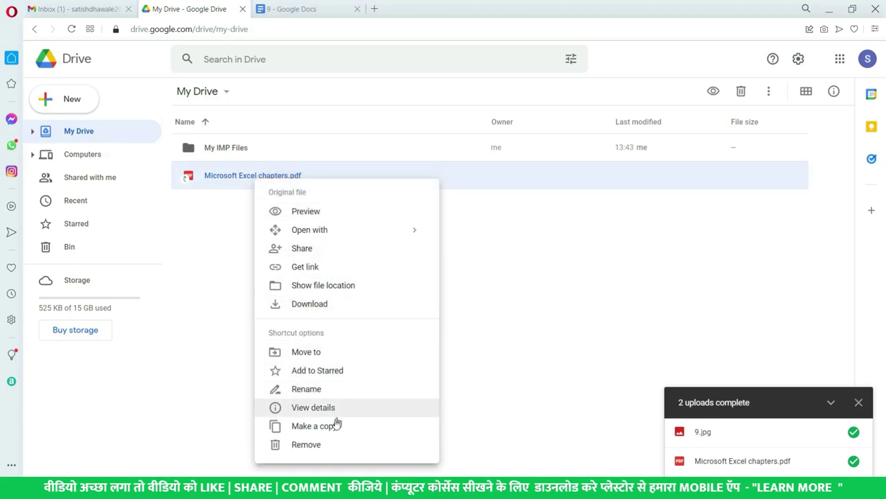
left_click(221, 150)
Reopen My IMP Files and look at the actions for the Microsoft Excel chapters document.
double_click(221, 150)
left_click(239, 206)
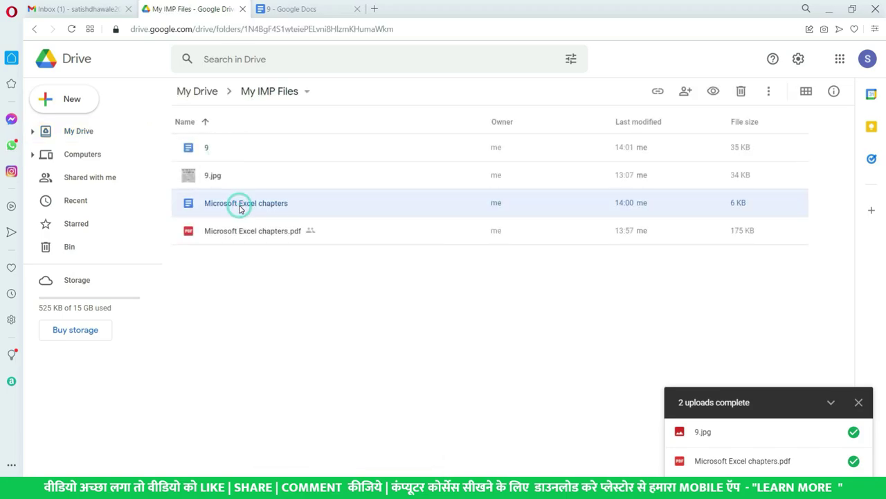
right_click(240, 209)
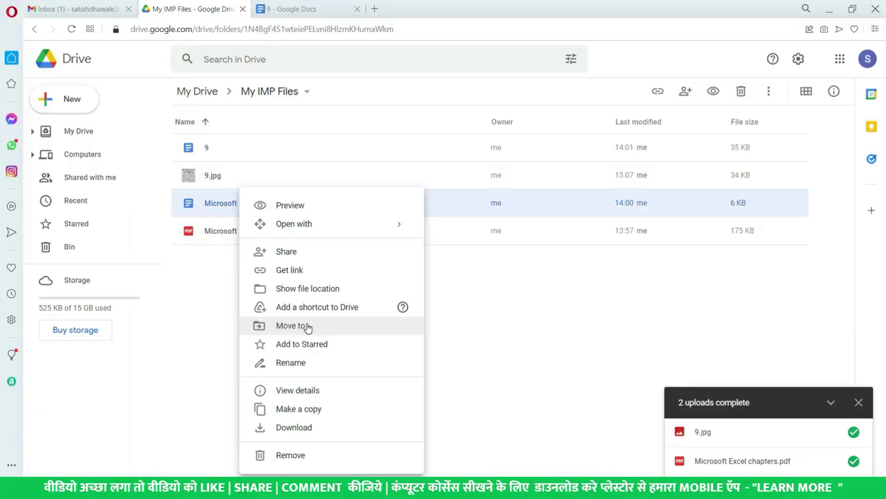
left_click(214, 304)
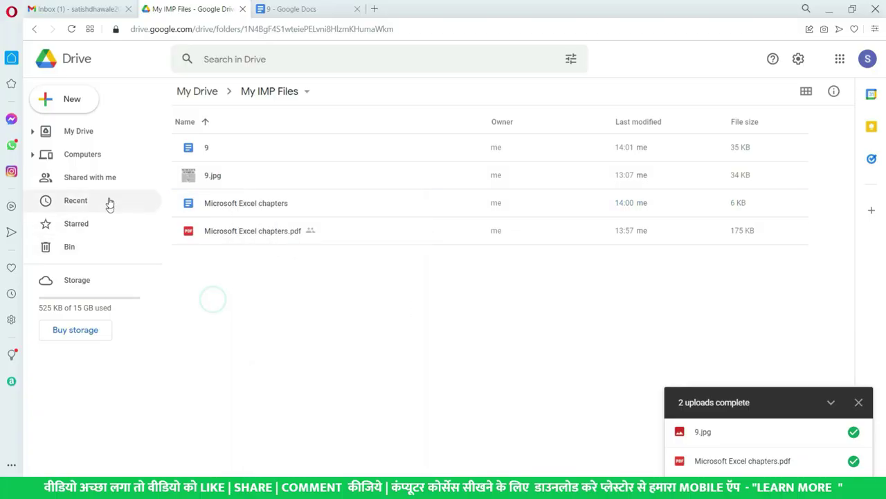
Upload the Desktop folder NEW FILES with its 7 files to My Drive.
left_click(87, 131)
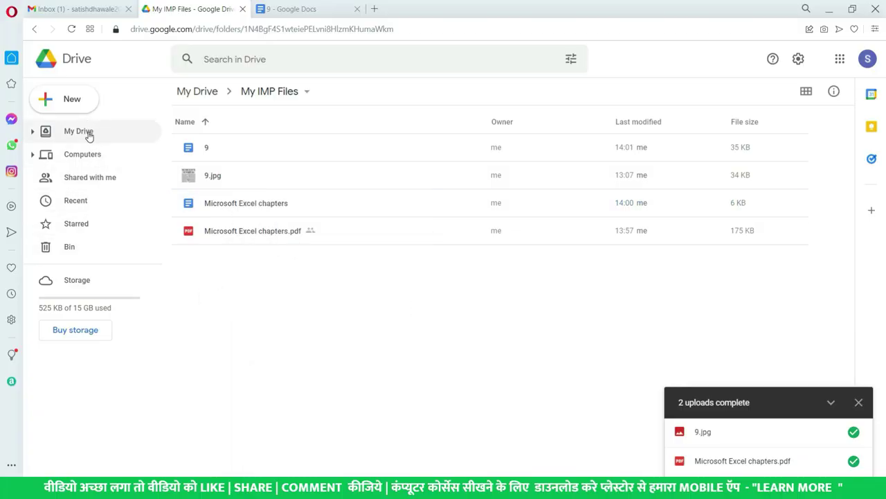
left_click(72, 99)
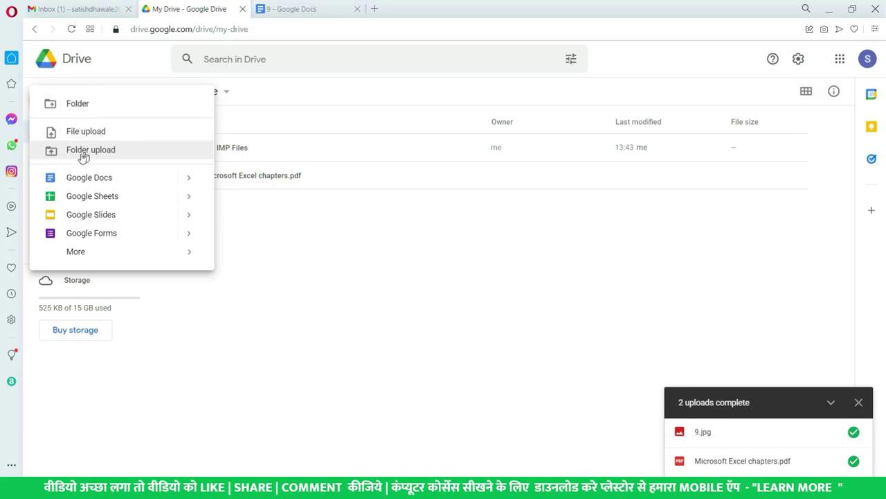
left_click(77, 150)
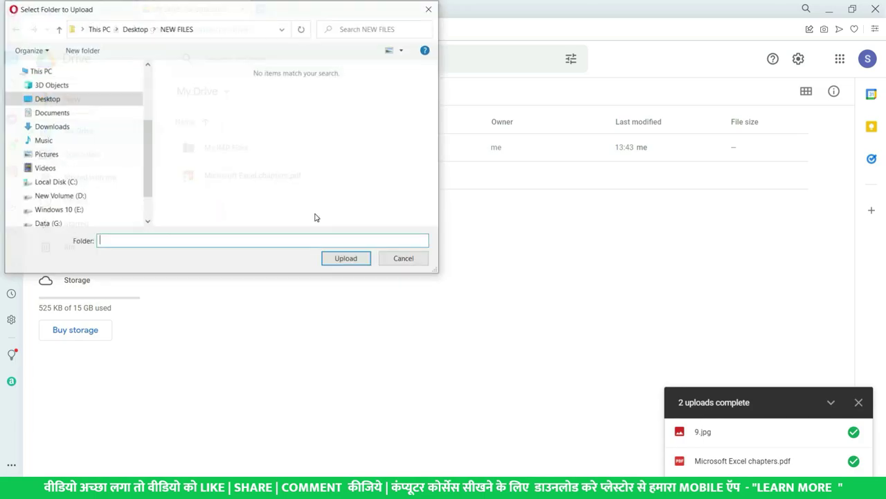
left_click(134, 27)
left_click(310, 155)
key("n")
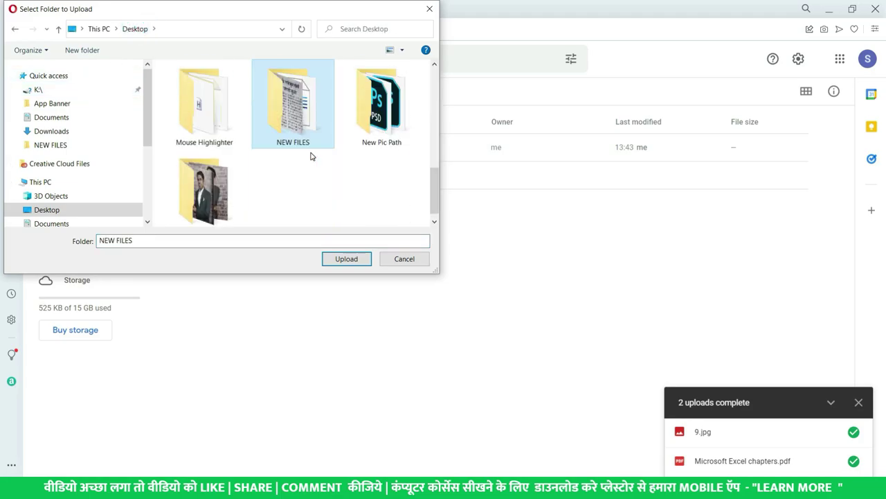
left_click(348, 264)
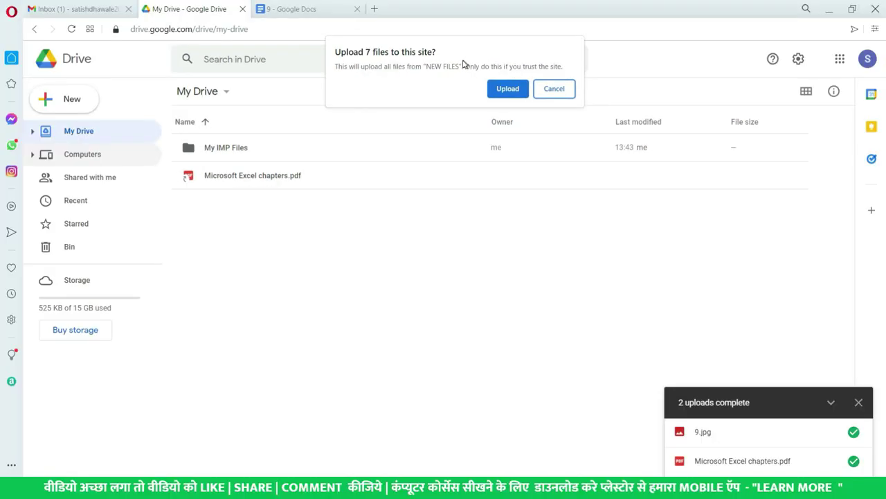
left_click(509, 88)
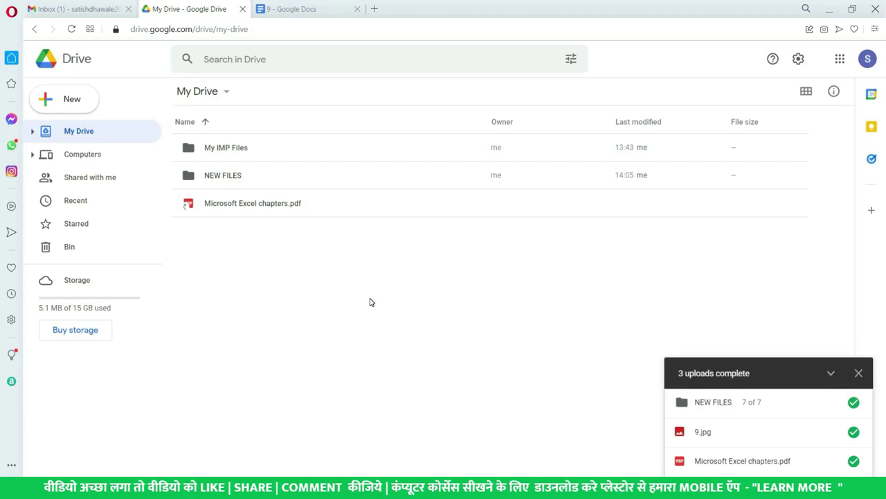
Open the NEW FILES folder and select Vlookup and MATCH.xlsx.
left_click(260, 175)
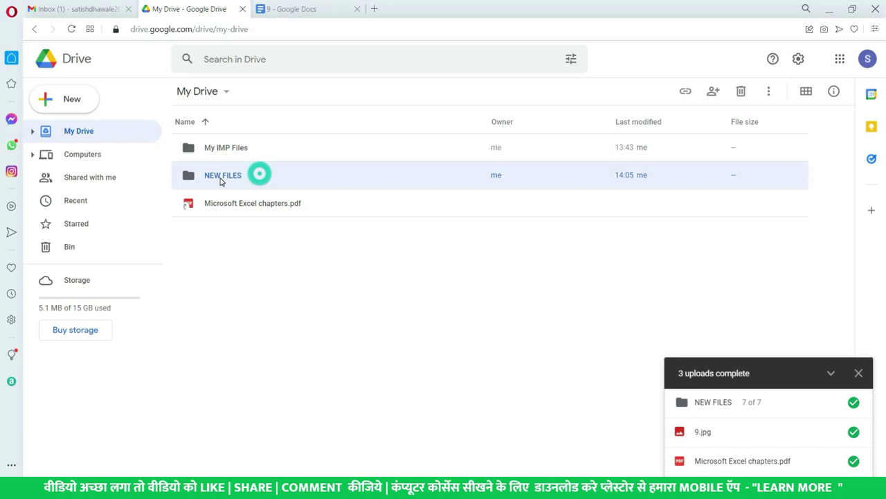
double_click(264, 179)
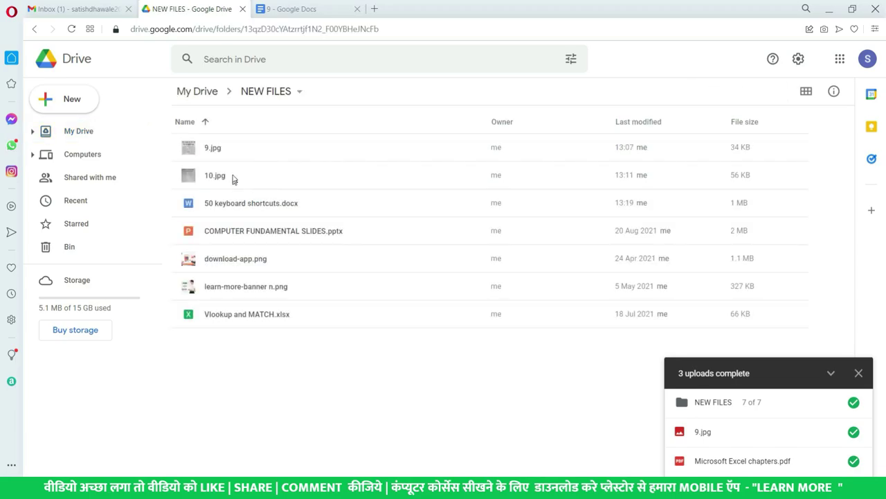
left_click(258, 320)
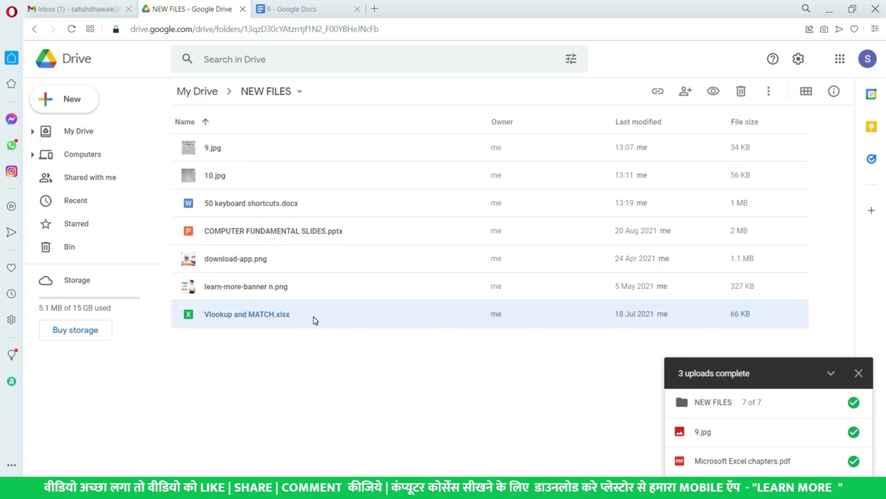
left_click(101, 131)
left_click(233, 147)
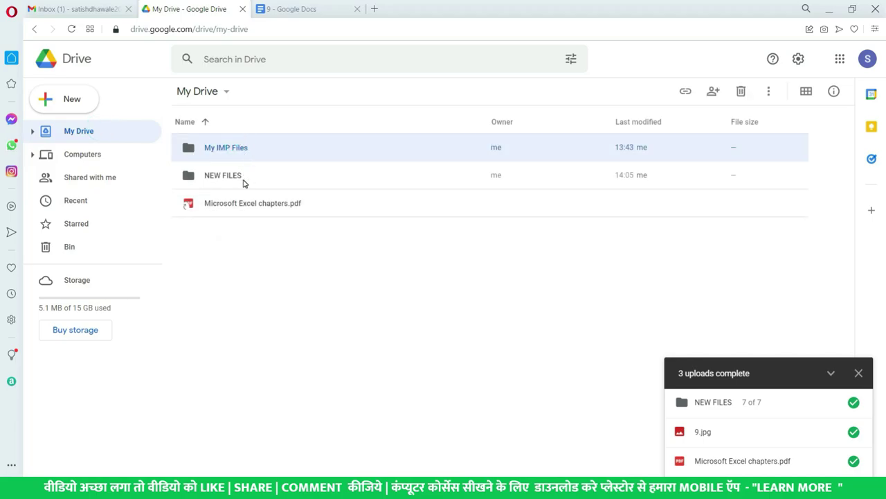
double_click(243, 177)
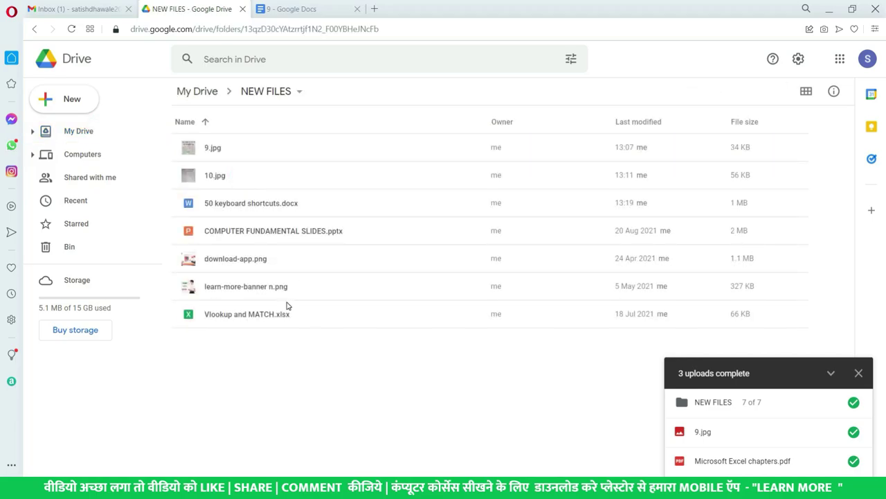
left_click(285, 314)
Use Move to on Vlookup and MATCH.xlsx, picking My IMP Files under My Drive as the destination.
right_click(285, 314)
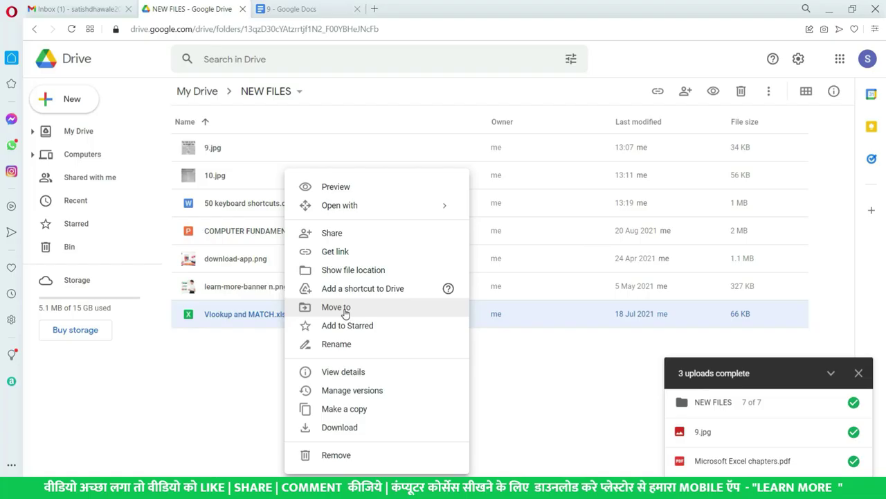
left_click(345, 311)
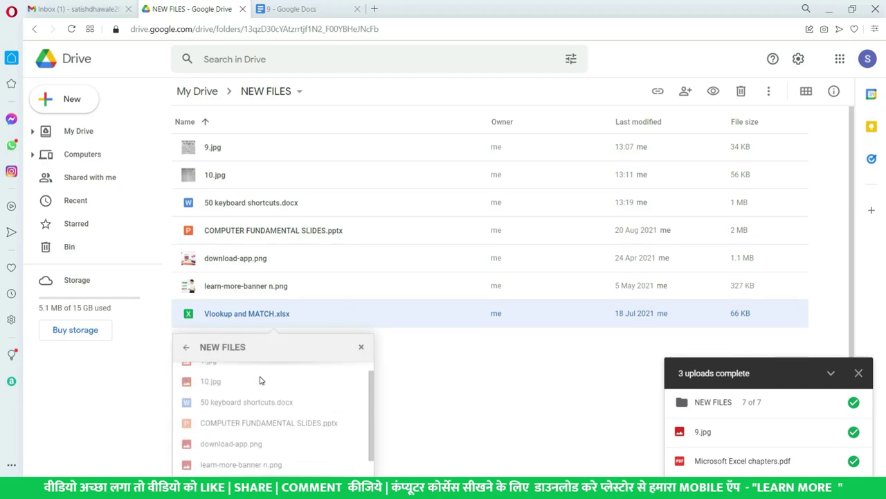
scroll(288, 365, "down", 1)
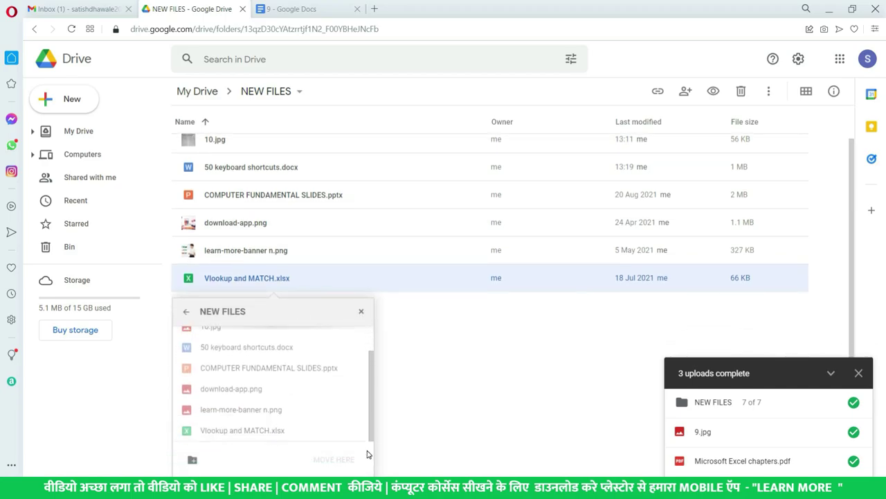
left_click(185, 316)
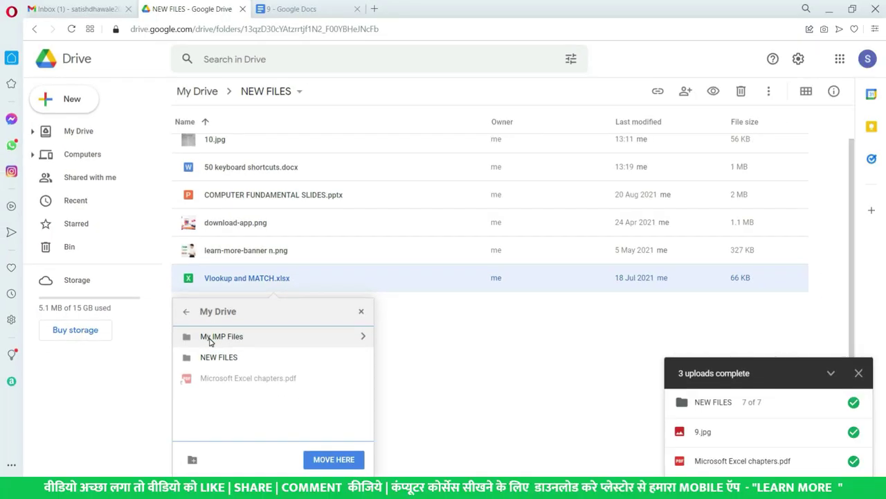
left_click(210, 339)
left_click(337, 459)
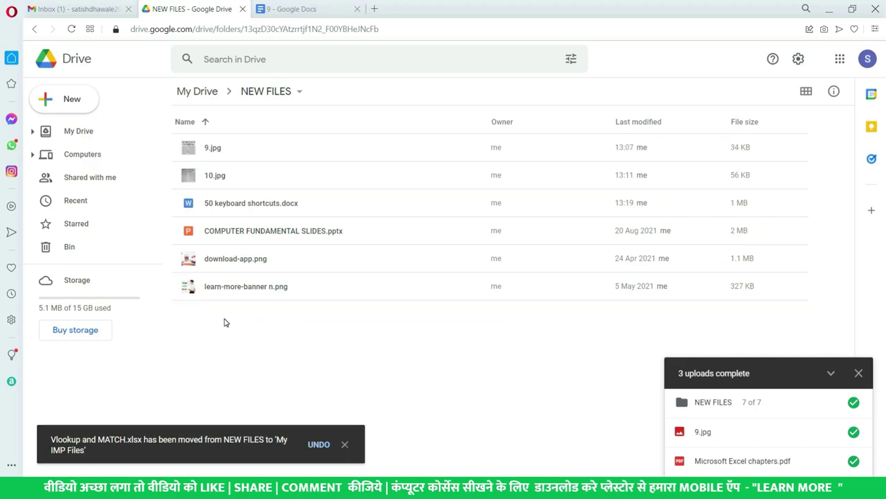
Open My IMP Files and add Vlookup and MATCH.xlsx to Starred.
left_click(80, 132)
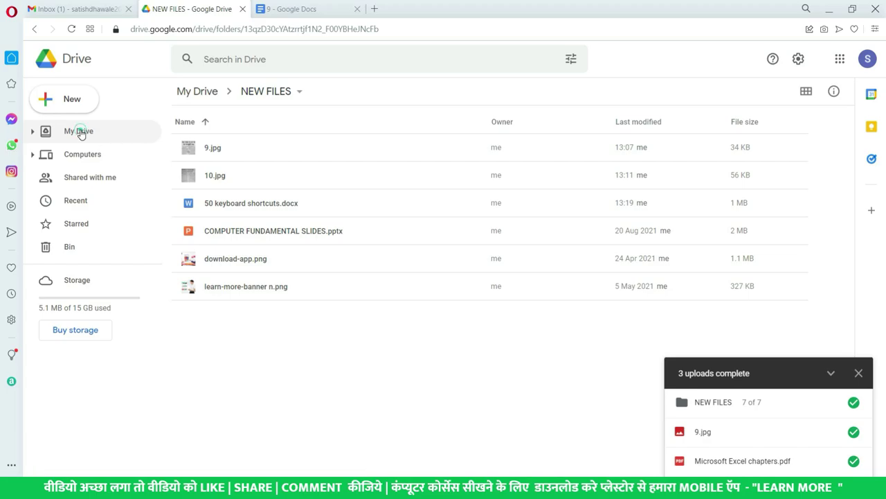
double_click(240, 149)
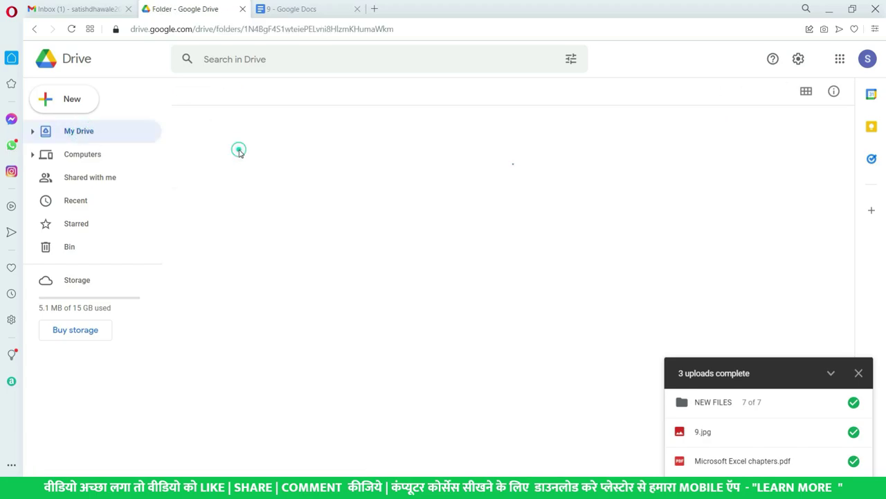
left_click(246, 266)
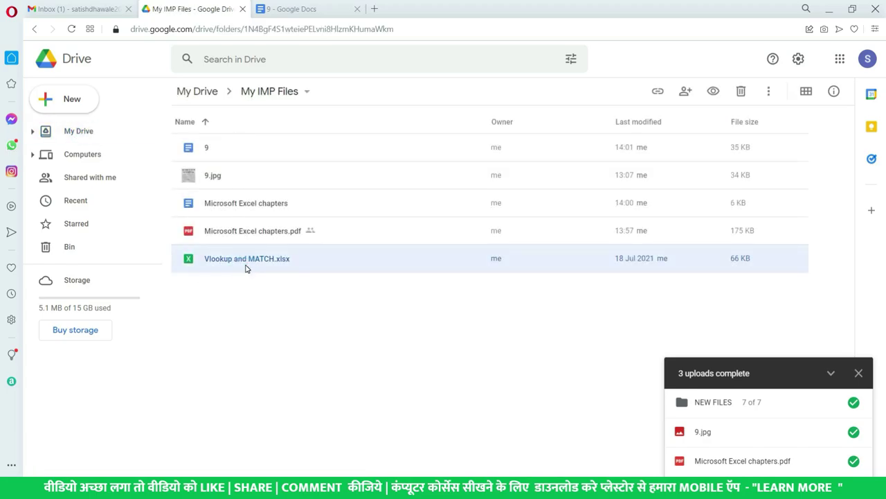
right_click(246, 268)
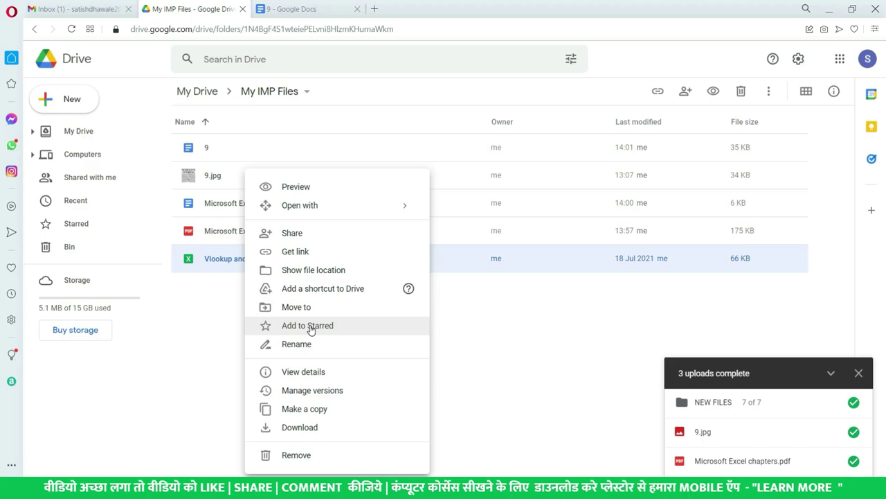
left_click(310, 326)
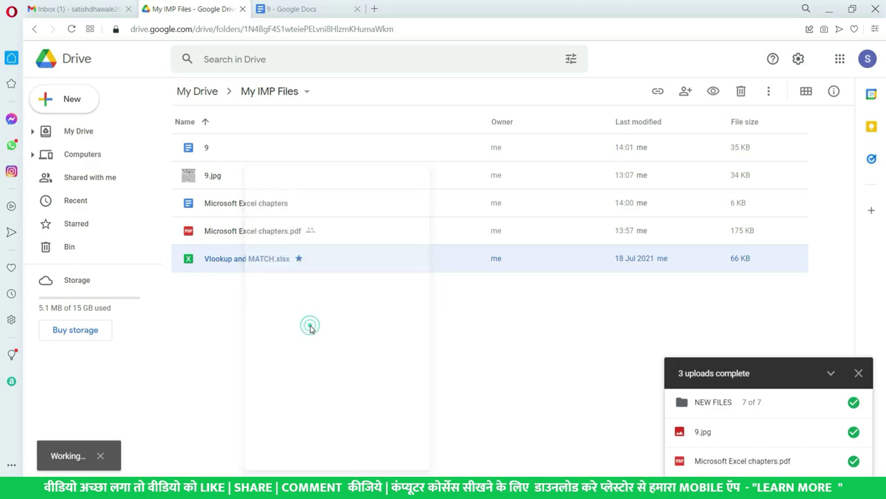
Check the Starred list, then return to the xlsx in My IMP Files.
left_click(77, 227)
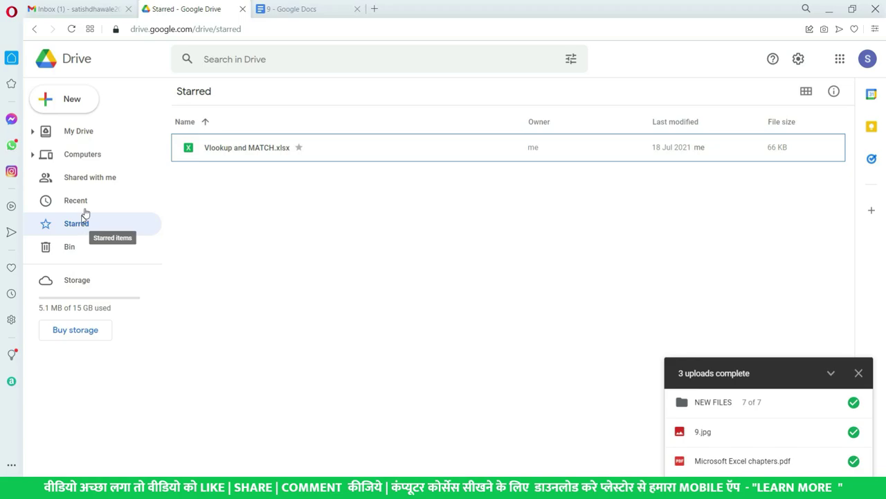
left_click(84, 138)
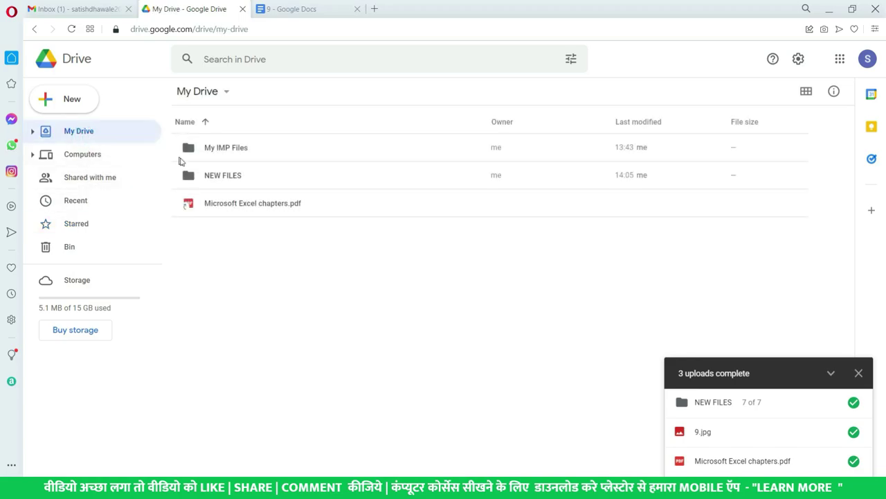
double_click(227, 149)
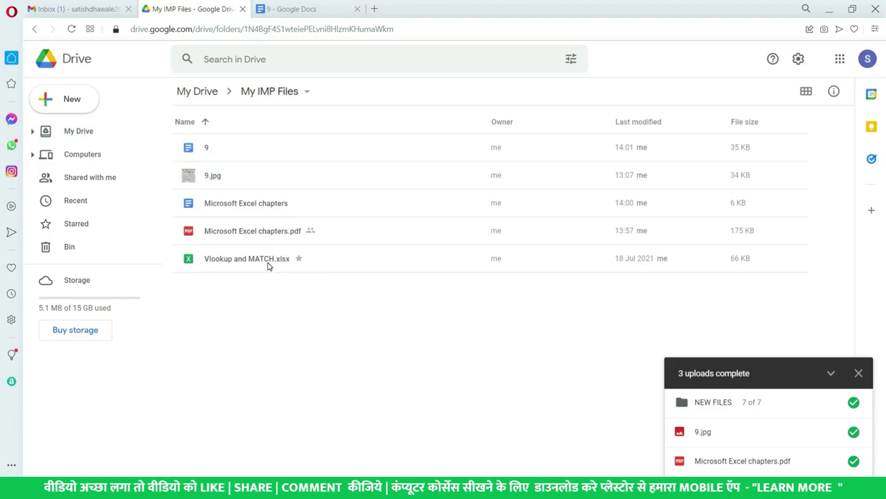
left_click(269, 261)
Start renaming Vlookup and MATCH.xlsx but cancel, then show its details.
right_click(269, 265)
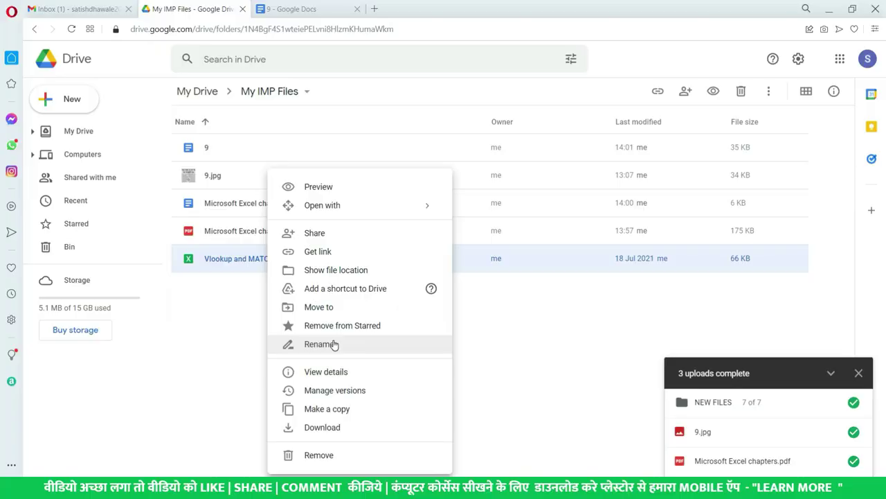
left_click(334, 344)
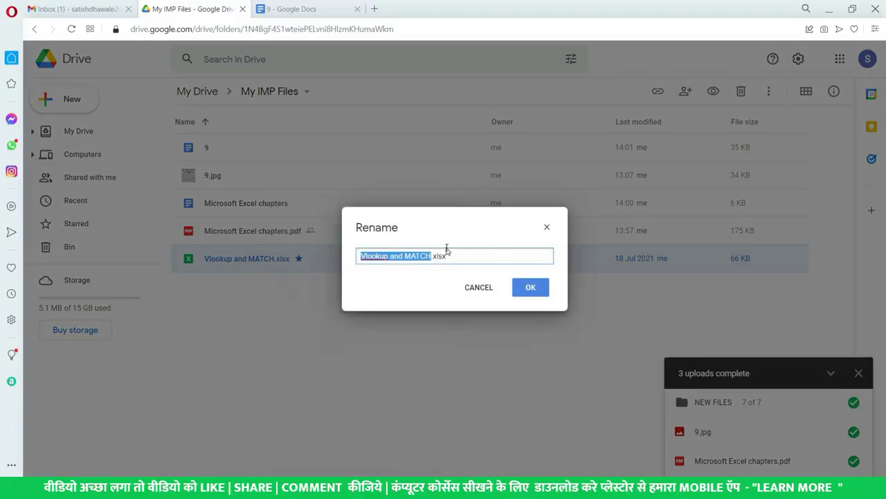
left_click(478, 287)
right_click(263, 259)
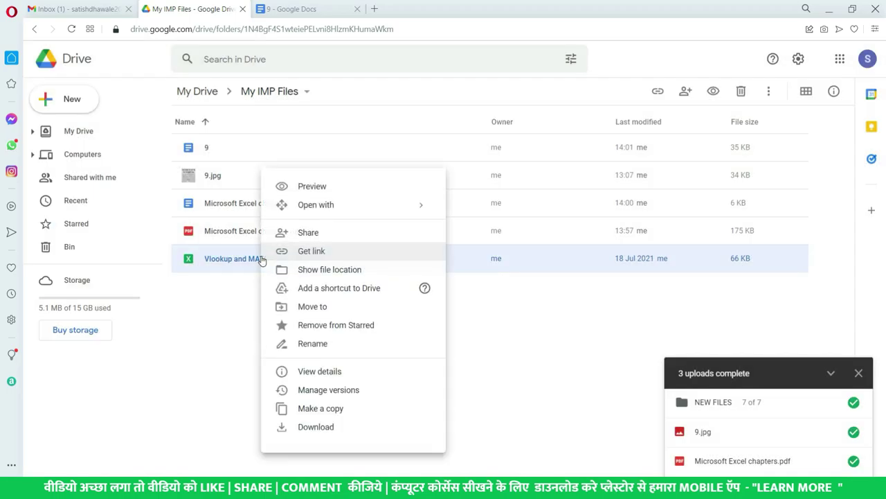
left_click(321, 373)
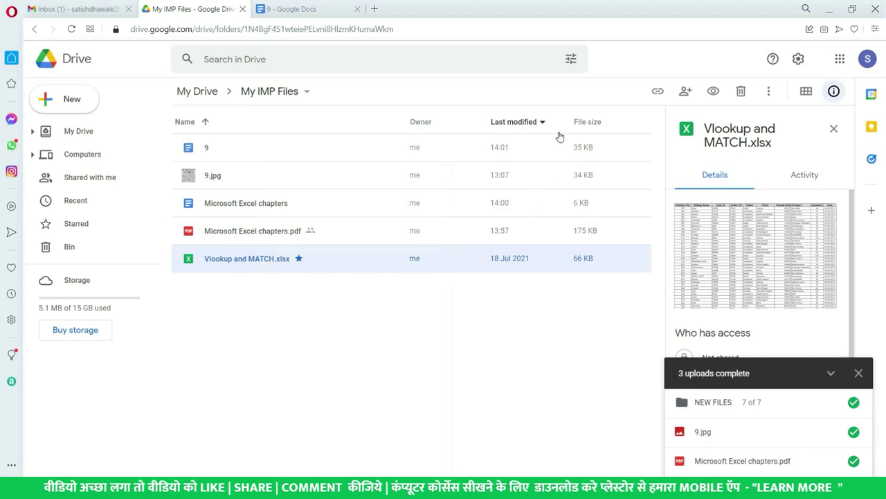
Close the '3 uploads complete' notice, review the Details pane, and leave the description unchanged.
scroll(776, 304, "down", 3)
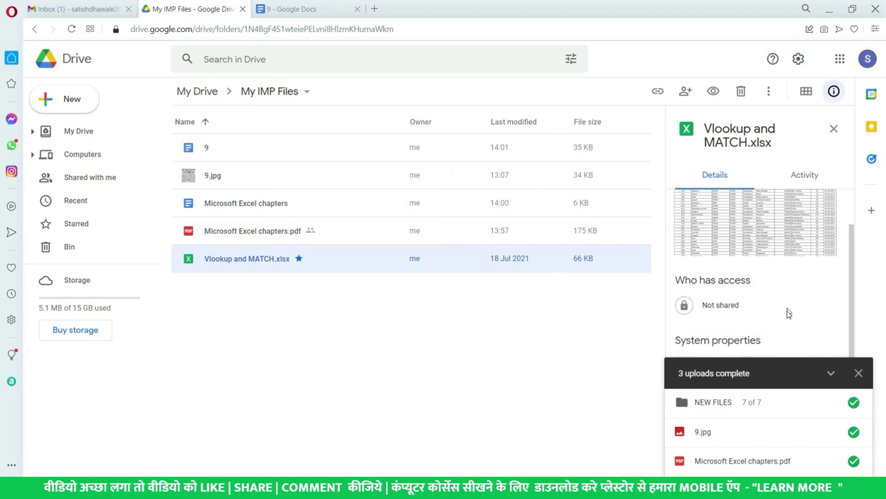
left_click(859, 372)
scroll(758, 360, "down", 1)
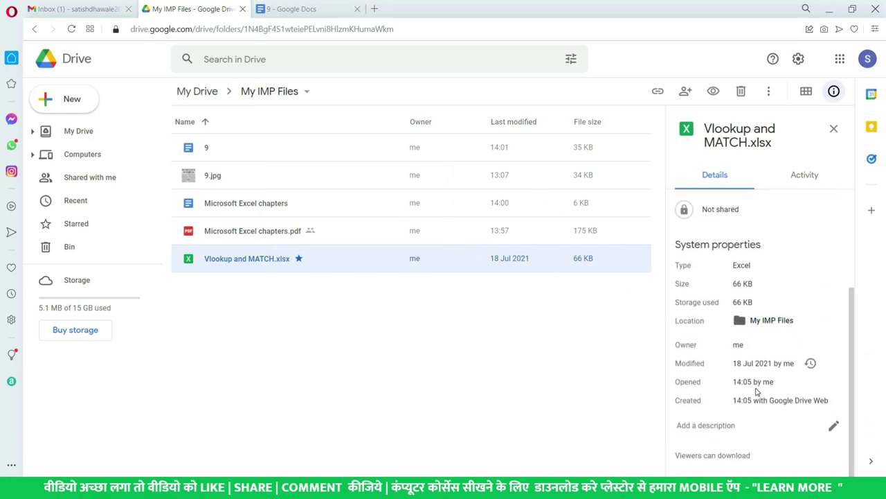
scroll(758, 336, "up", 2)
scroll(757, 322, "down", 2)
left_click(834, 427)
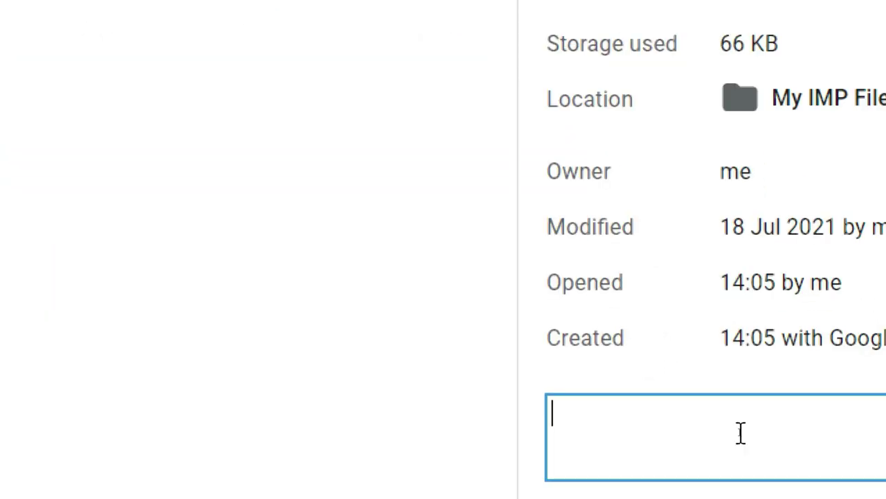
left_click(473, 400)
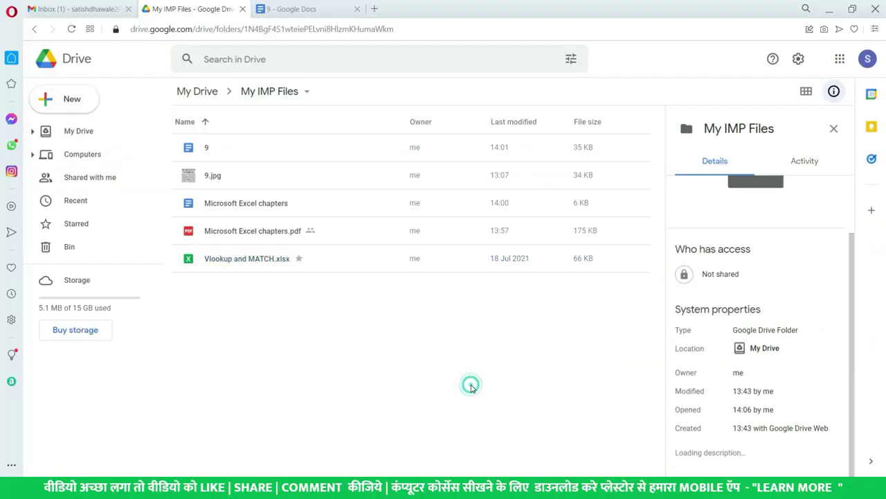
Remove Vlookup and MATCH.xlsx, then select it in the Bin.
right_click(275, 259)
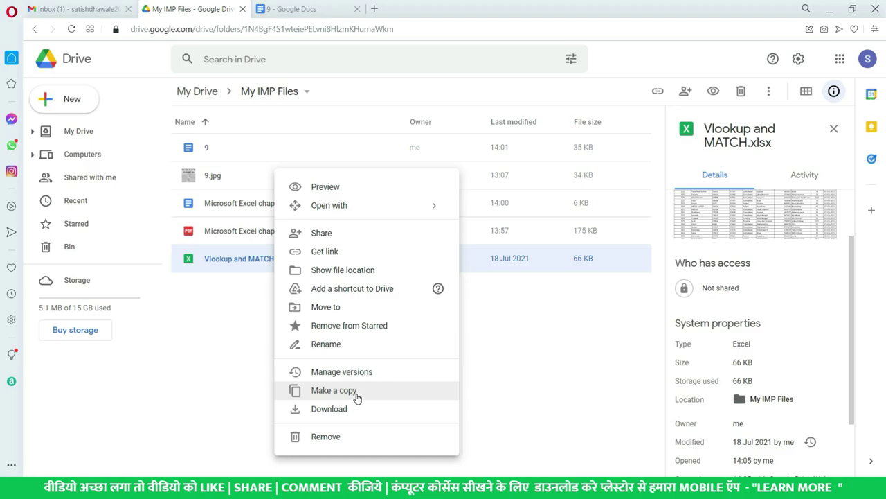
left_click(350, 437)
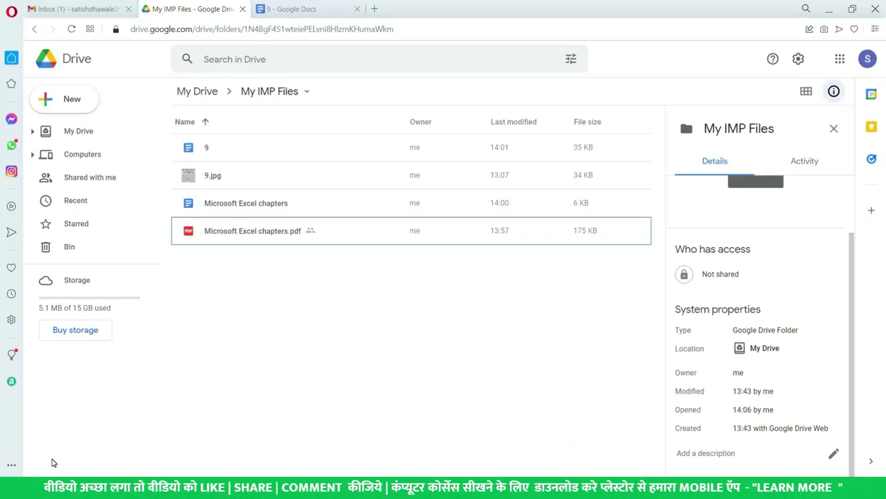
left_click(95, 249)
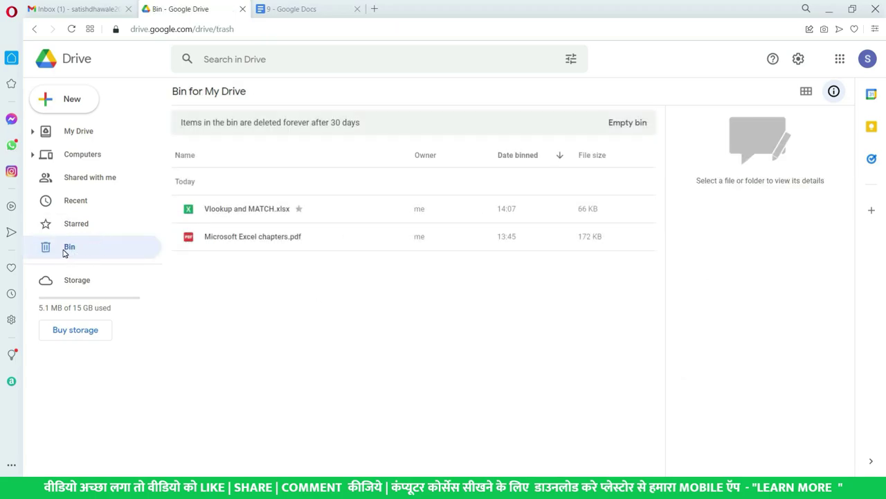
left_click(270, 216)
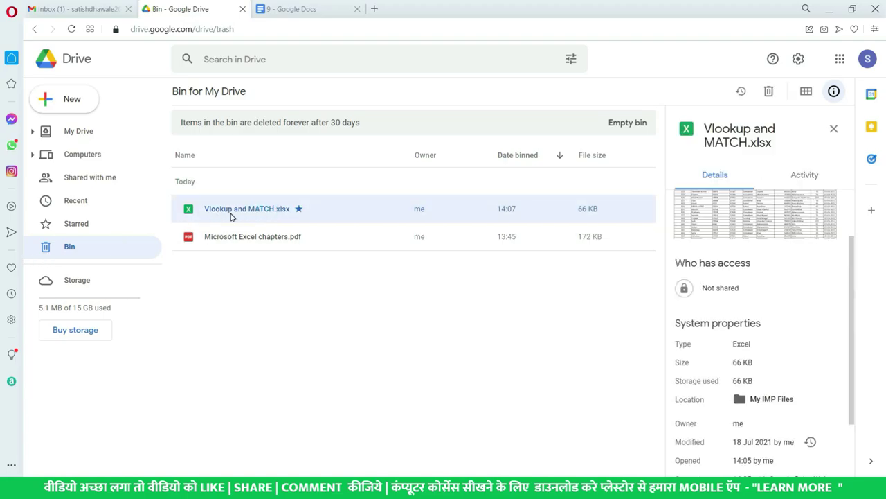
Restore Vlookup and MATCH.xlsx from the Bin, then go back to the My Drive page.
right_click(238, 216)
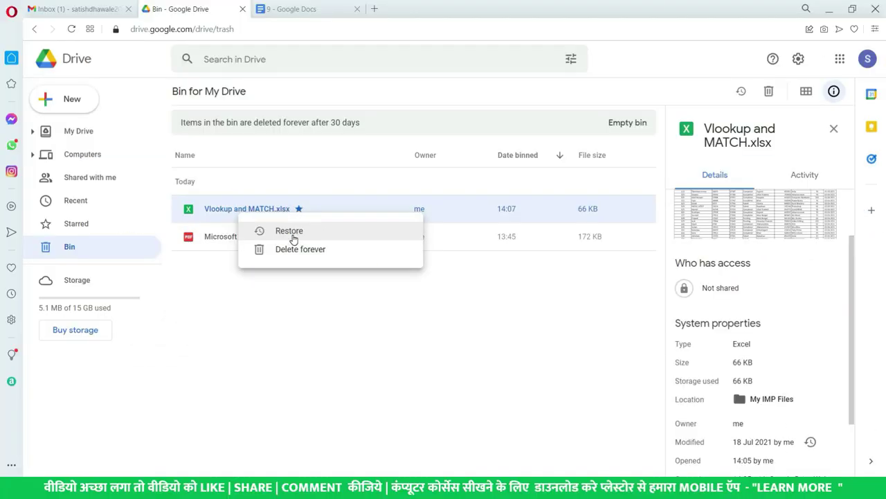
left_click(293, 237)
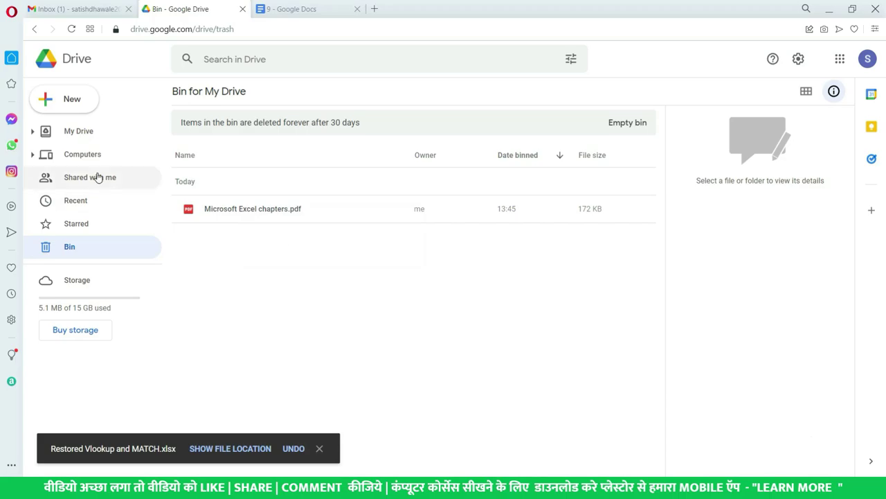
left_click(90, 138)
Open the My IMP Files folder and bring up the context menu for Vlookup and MATCH.xlsx.
double_click(256, 150)
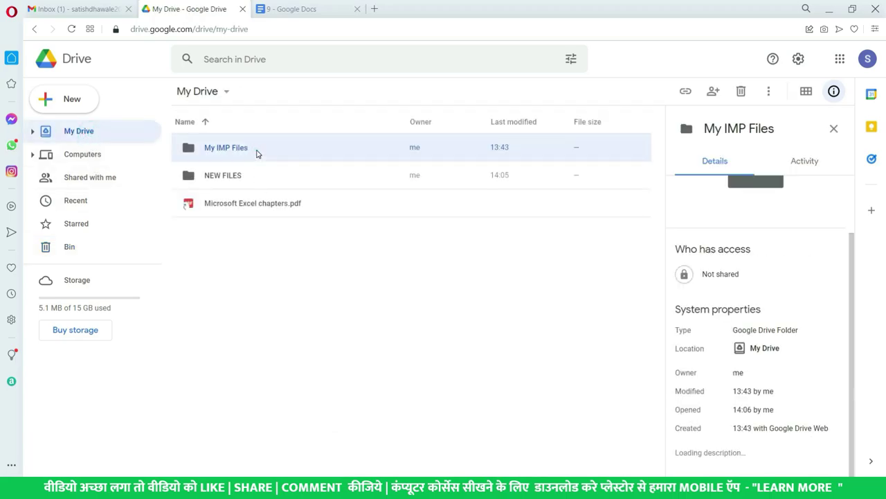
left_click(304, 258)
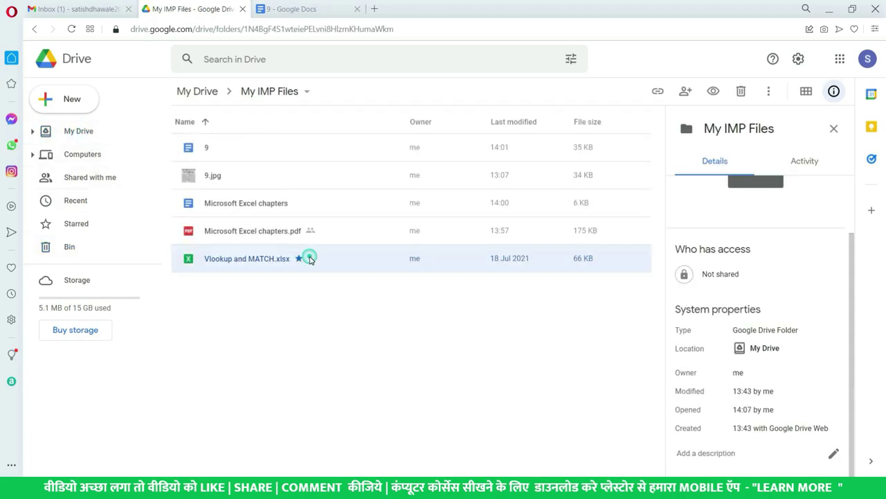
right_click(310, 260)
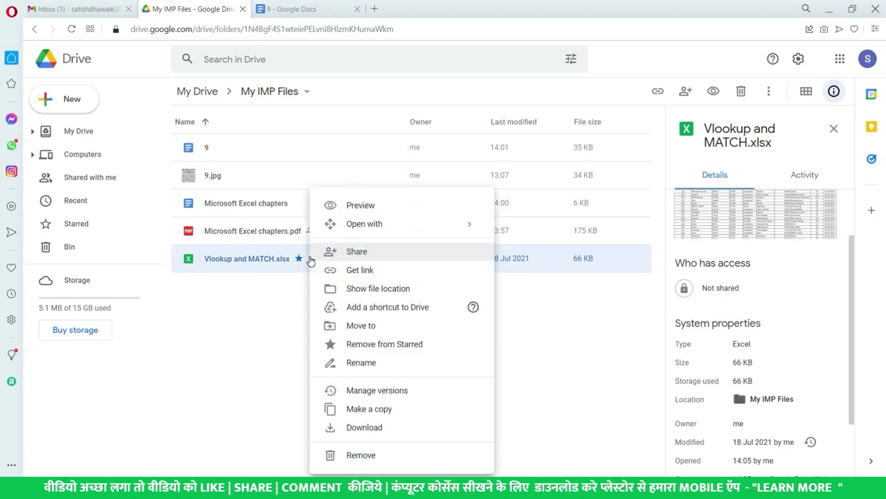
left_click(268, 358)
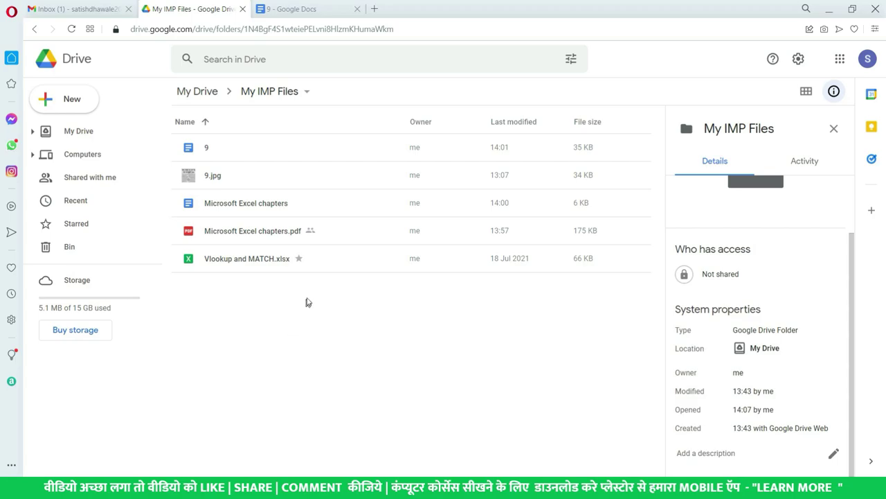
right_click(335, 267)
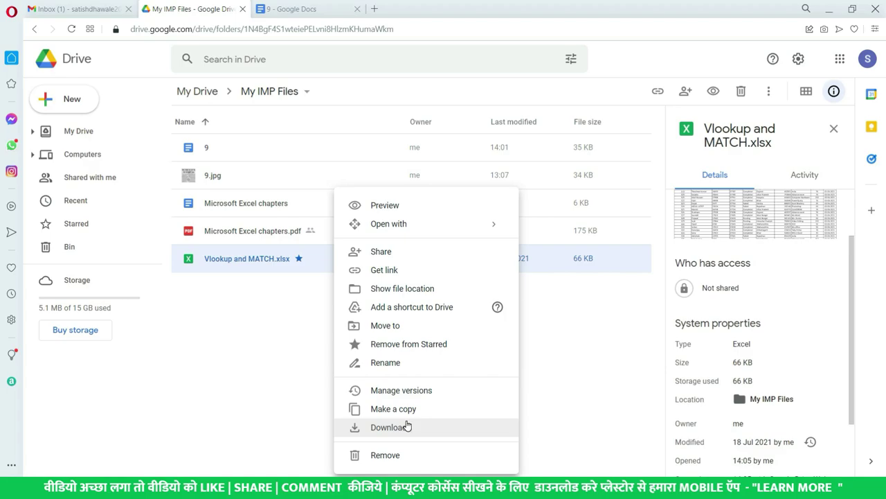
Change the file's general access from Restricted to Anyone with the link, and copy the link.
left_click(401, 270)
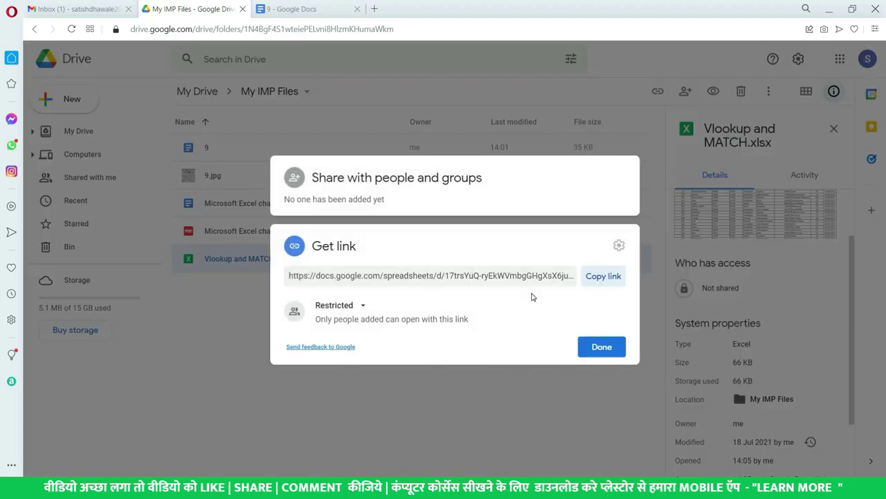
left_click(339, 305)
left_click(372, 361)
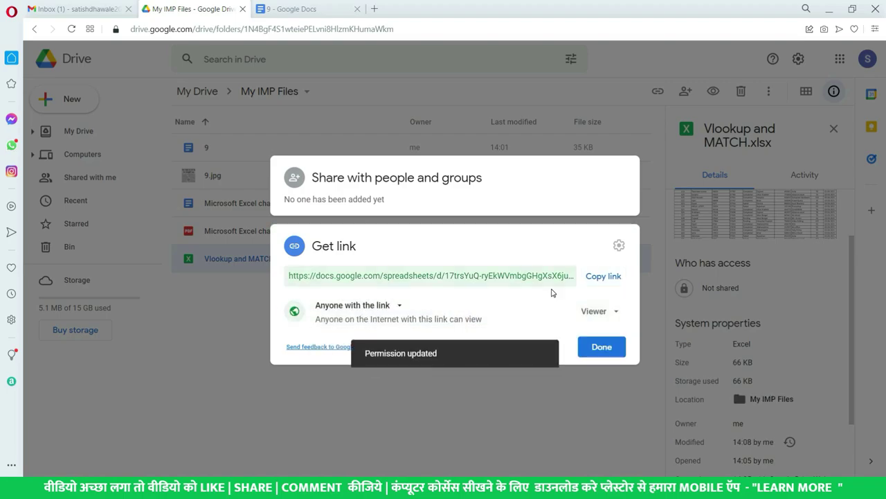
left_click(602, 277)
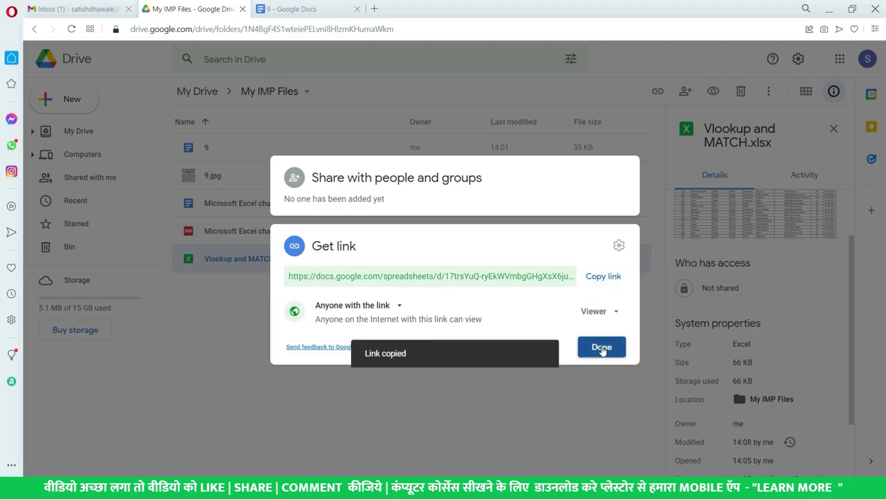
left_click(602, 348)
Paste the copied share link into a new tab to confirm it opens the spreadsheet.
left_click(376, 10)
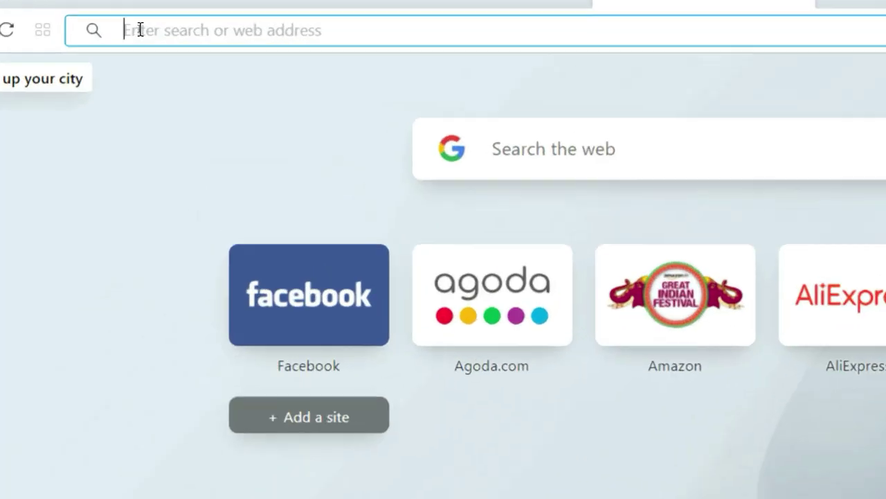
key("ctrl+v")
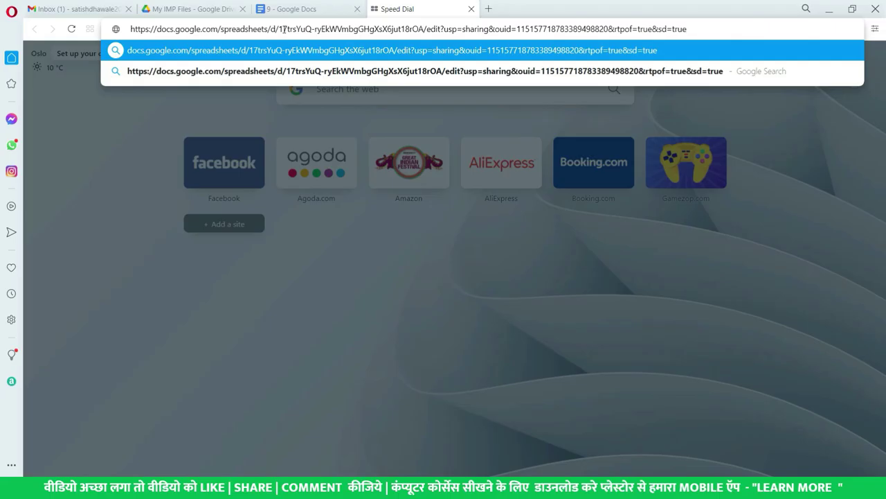
key("Return")
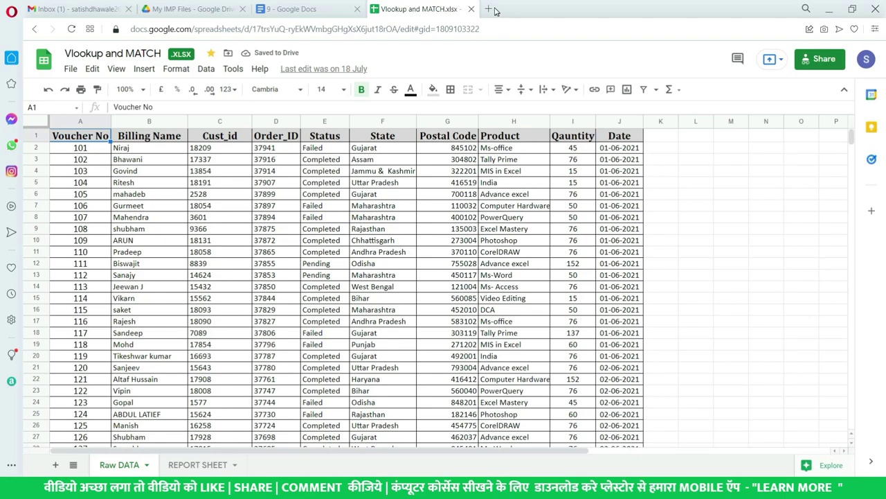
Close the spreadsheet tab and load the share link in signed-out Firefox.
left_click(472, 9)
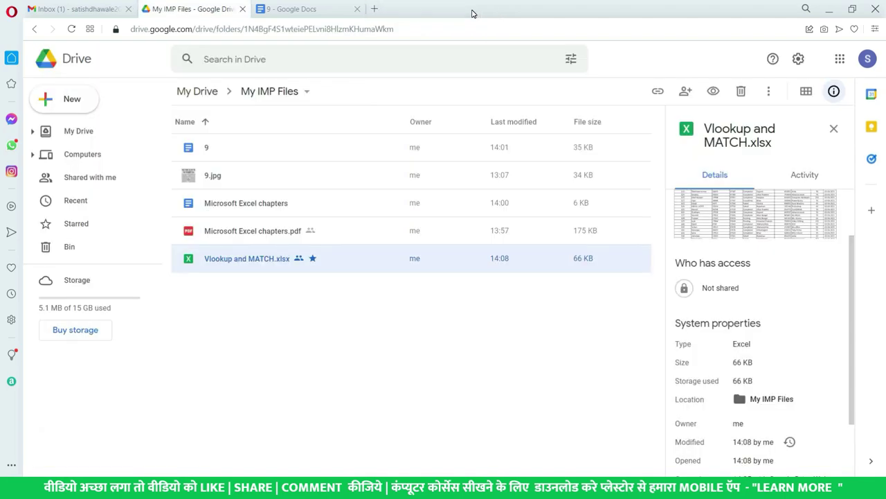
key("alt+Tab")
key("alt+Tab")
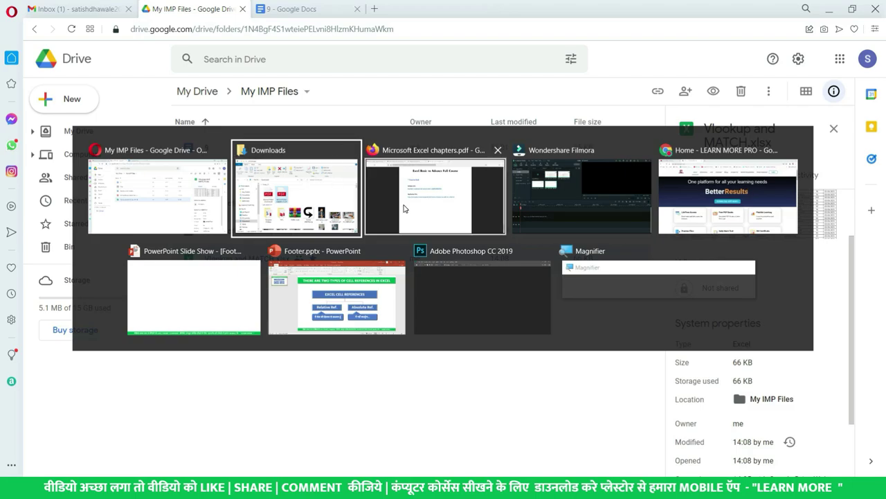
key("ctrl+v")
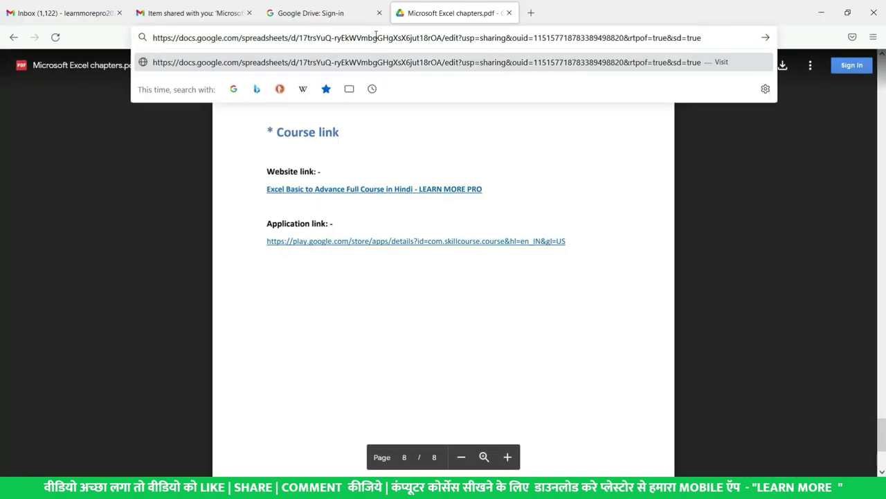
key("Return")
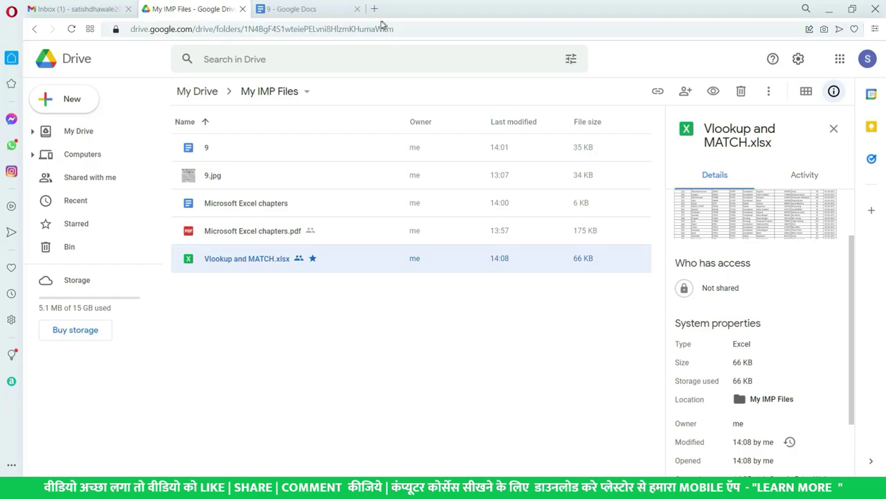
From a new Opera tab, search Google for 'direct download link'.
left_click(374, 10)
type("dri")
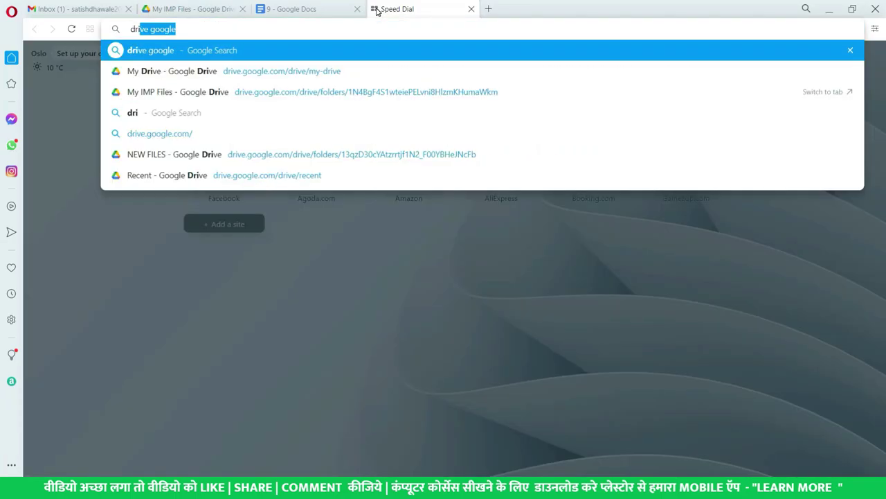
key("Down")
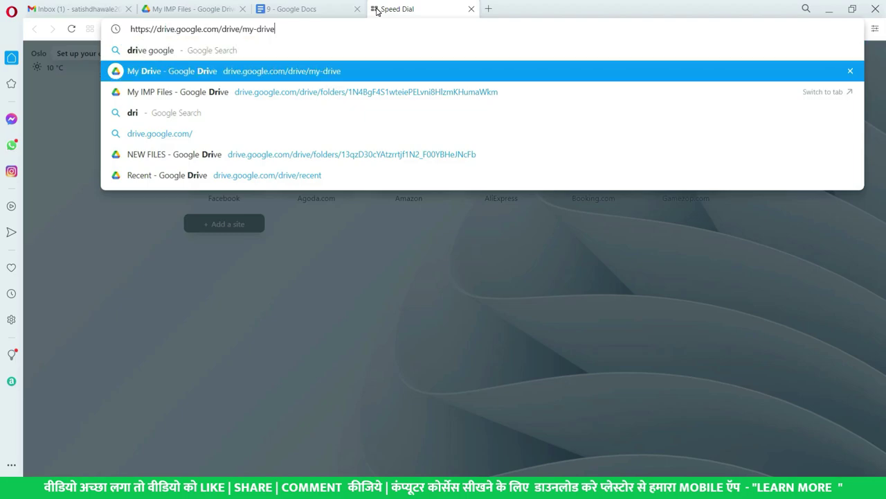
key("ctrl+a")
key("BackSpace")
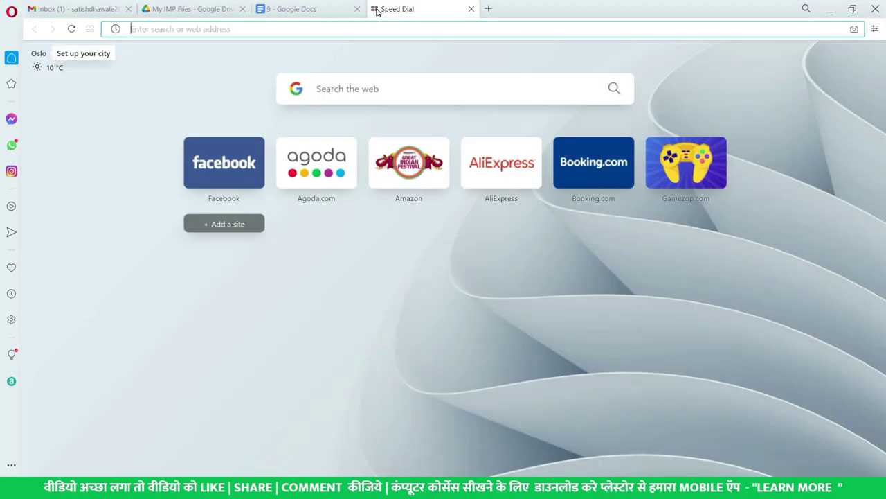
type("downlo")
key("BackSpace")
key("BackSpace")
key("BackSpace")
key("BackSpace")
key("BackSpace")
key("BackSpace")
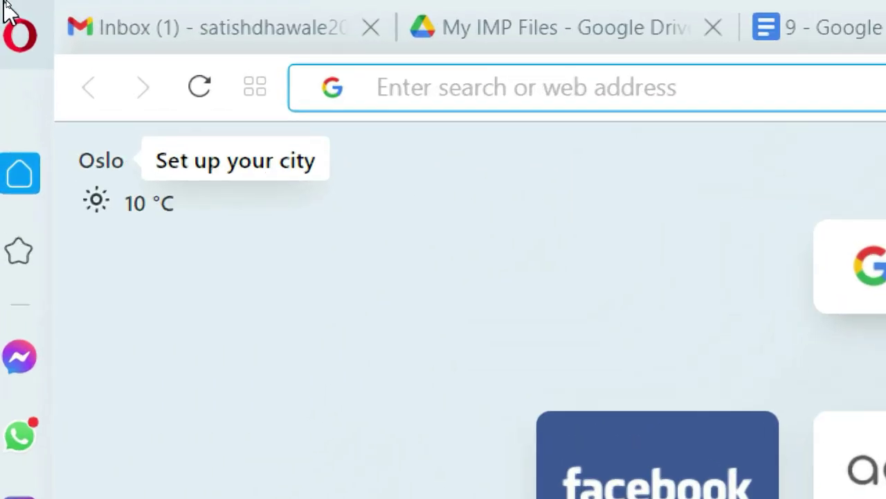
type("direct ")
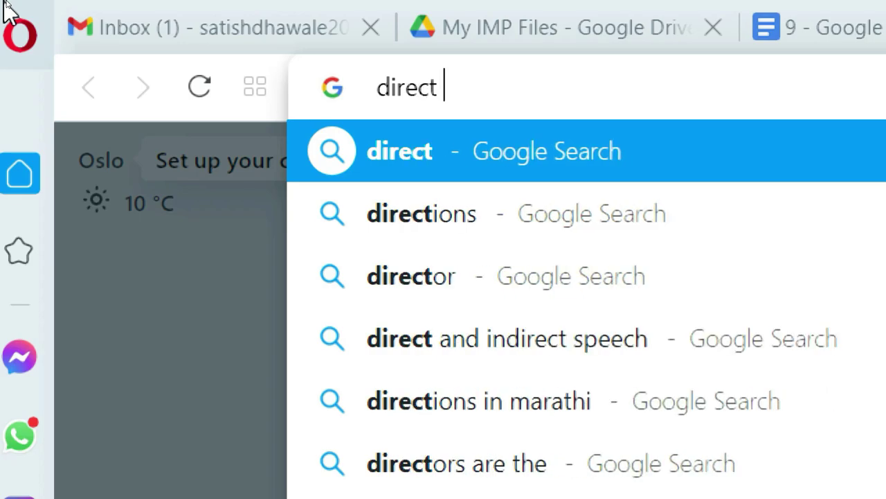
type("download")
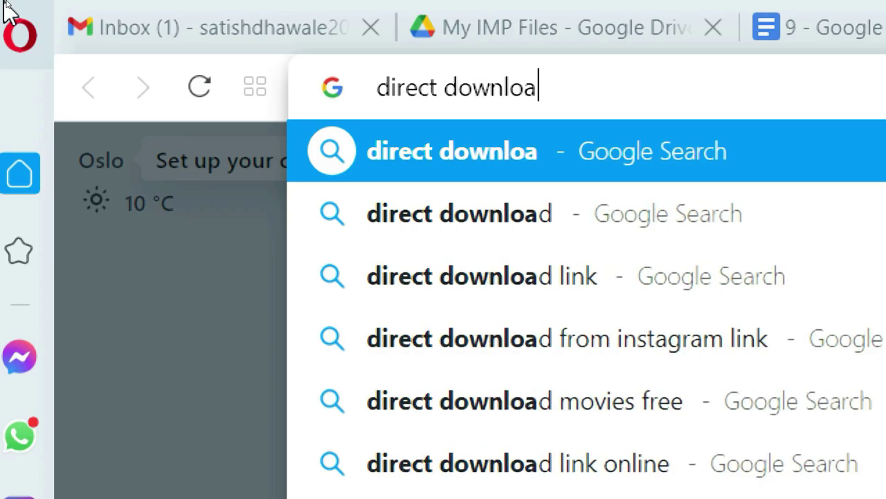
key("Down")
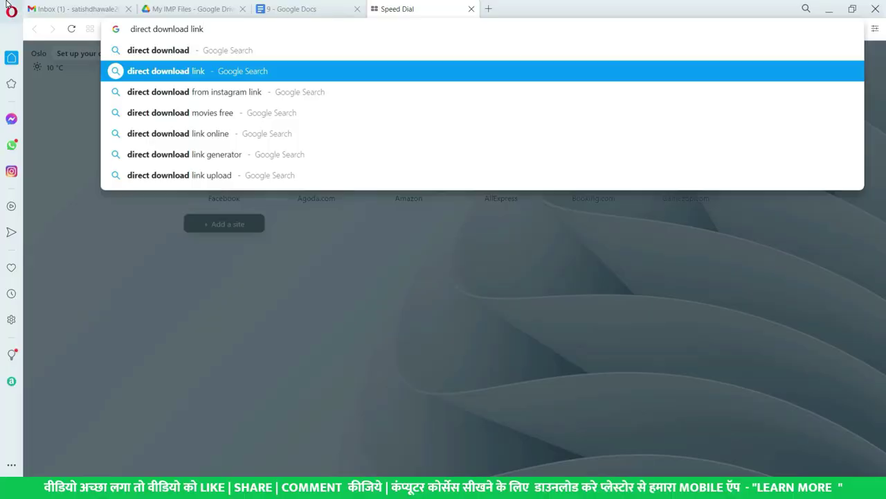
key("Return")
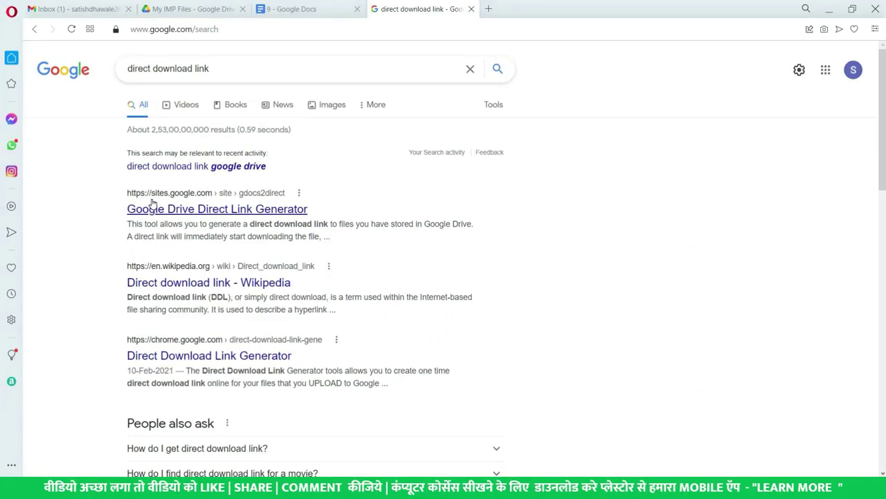
Generate a direct download link from the sharing URL in the Direct Link Generator, then paste it into a new tab.
left_click(185, 211)
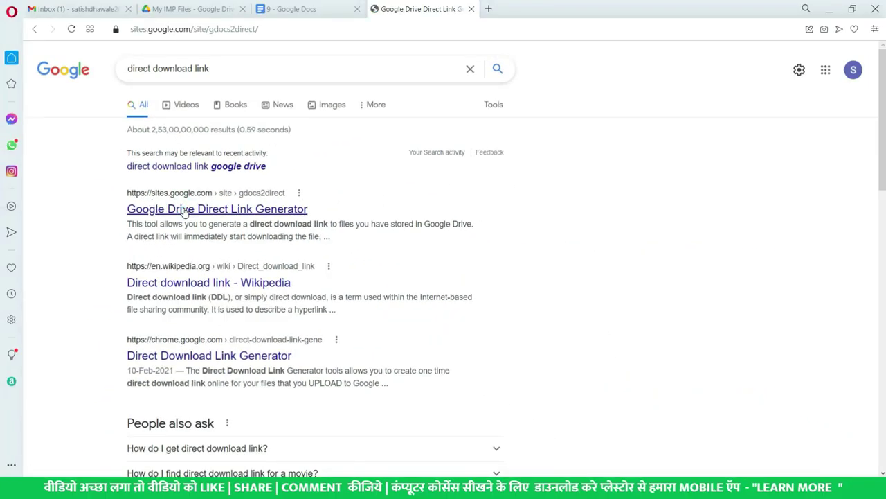
scroll(284, 255, "down", 2)
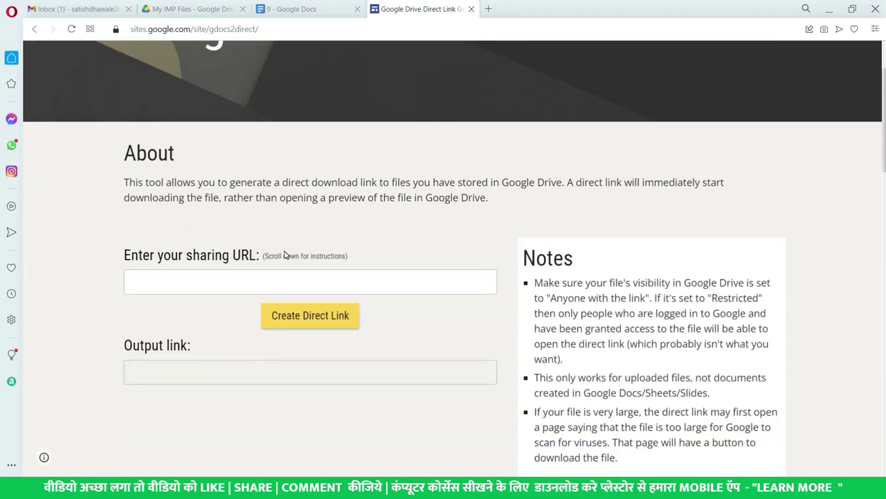
left_click(191, 281)
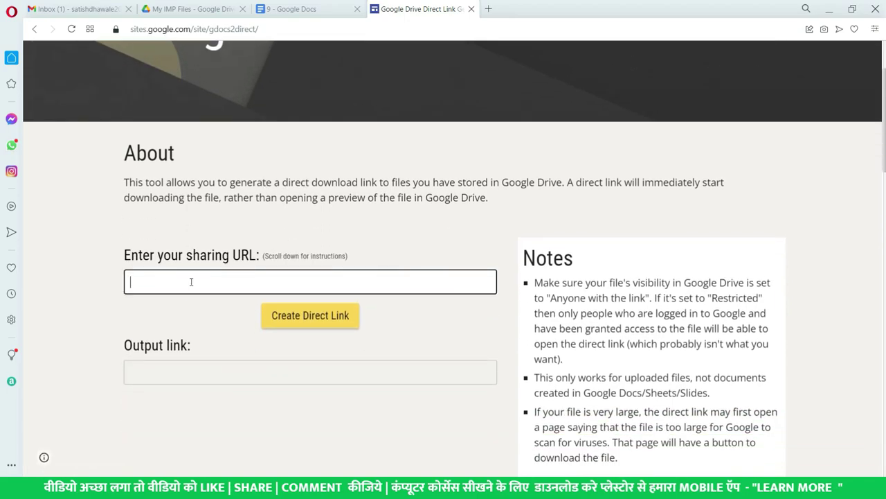
key("ctrl+v")
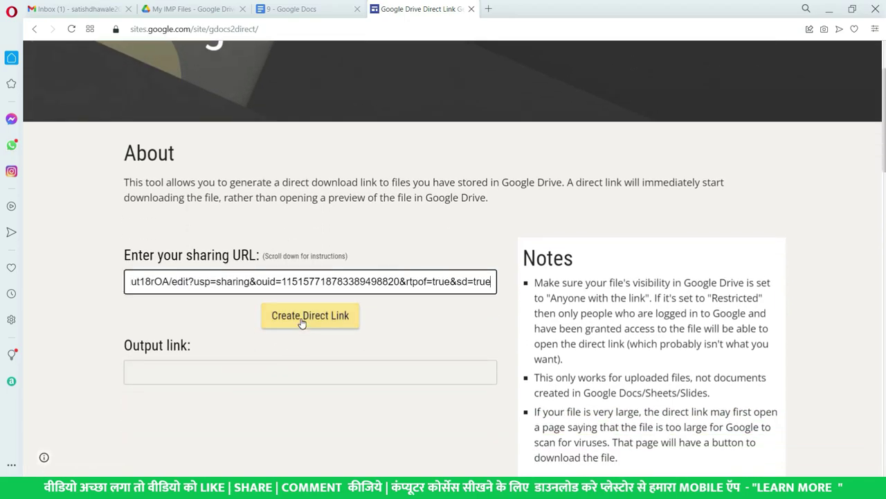
left_click(302, 322)
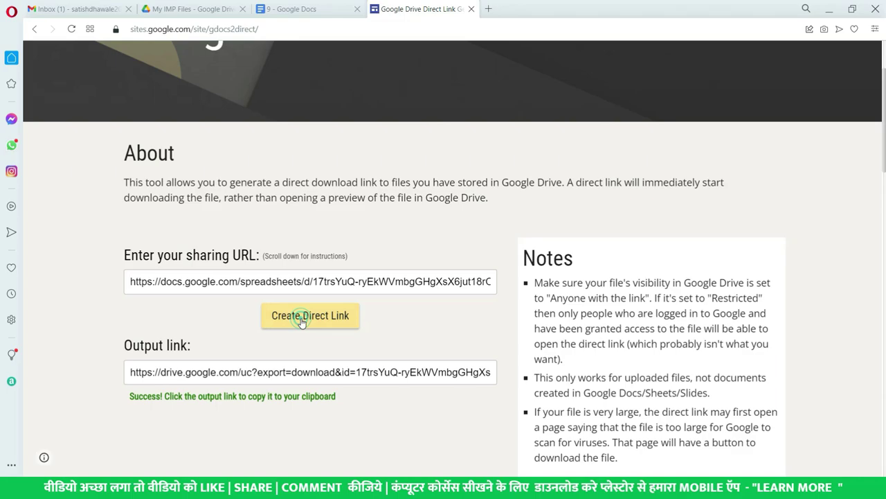
left_click(255, 372)
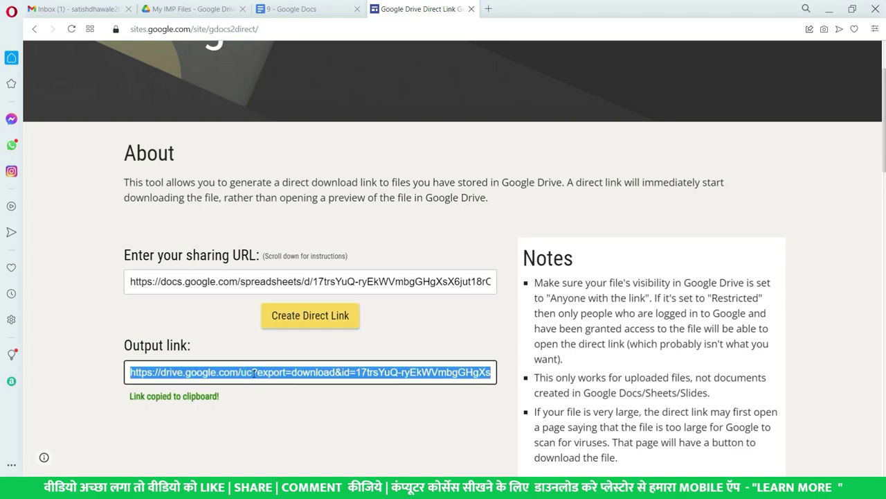
left_click(489, 10)
key("ctrl+v")
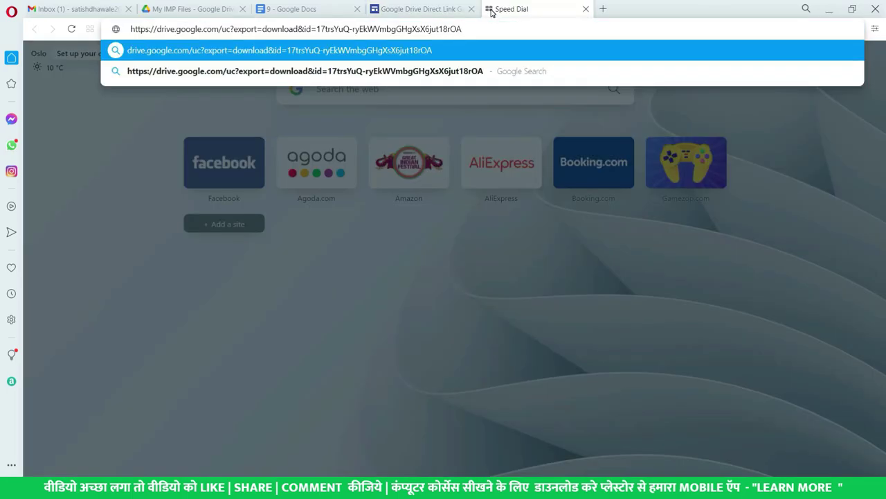
Load the direct download link in a new Chrome tab to download Vlookup and MATCH.xlsx.
key("alt+Tab")
key("alt+Tab")
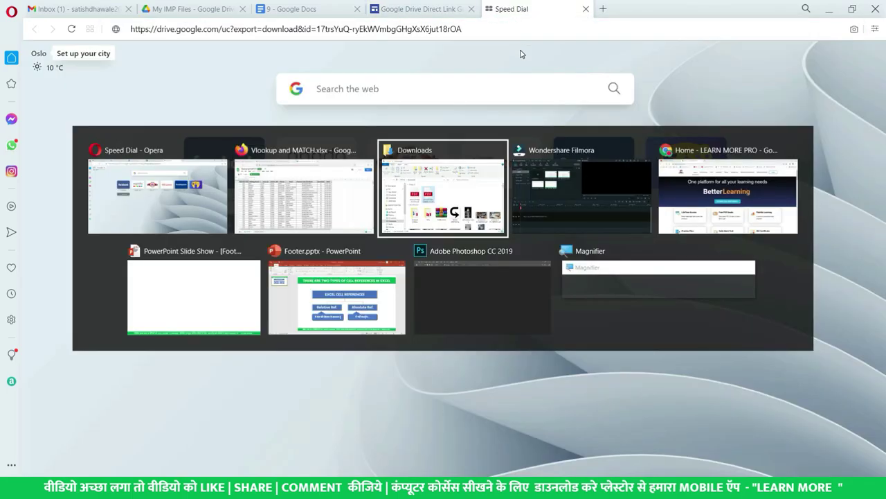
key("alt+Tab")
key("alt+Tab")
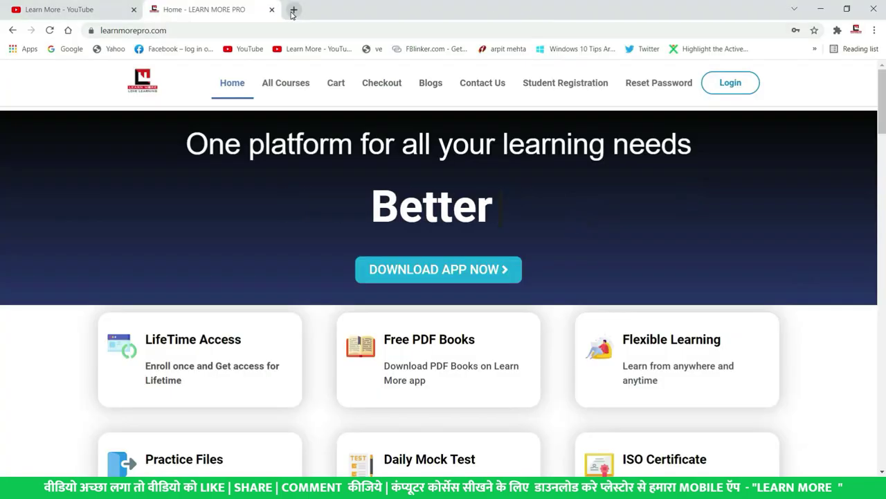
left_click(293, 10)
key("ctrl+v")
key("Return")
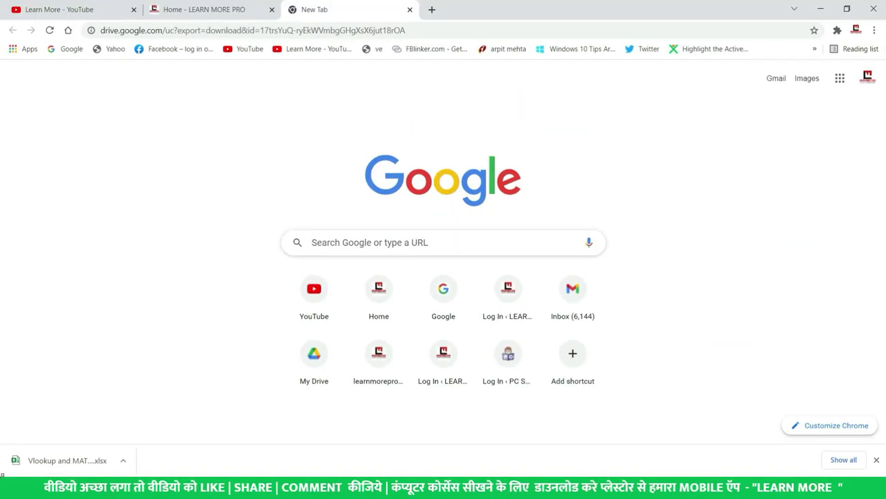
key("alt+Tab")
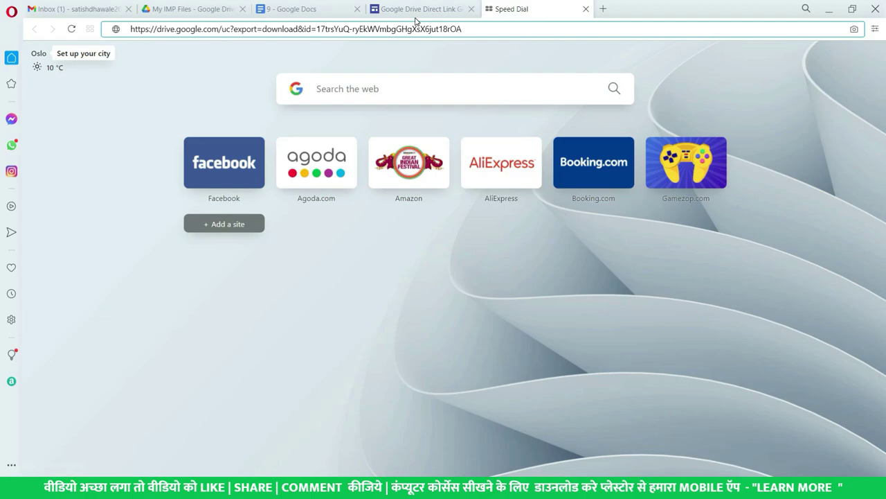
In My IMP Files, copy Vlookup and MATCH.xlsx's public sharing link.
left_click(418, 9)
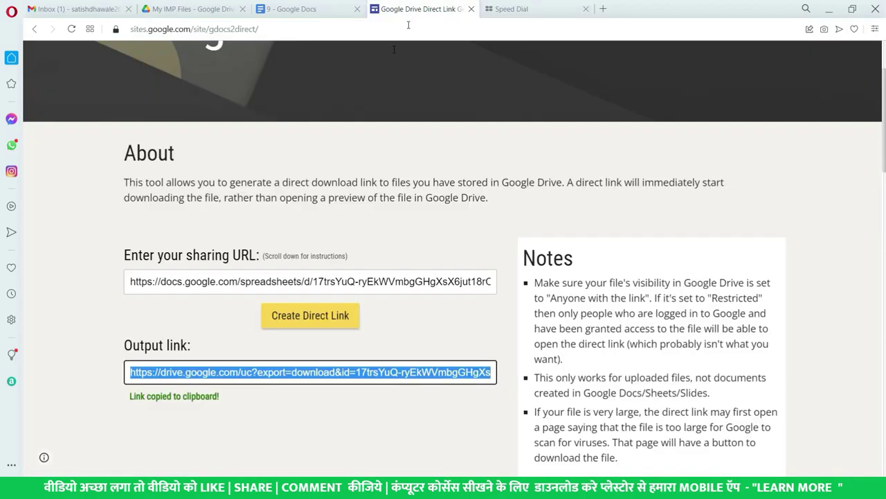
key("ctrl+shift+Tab")
right_click(253, 261)
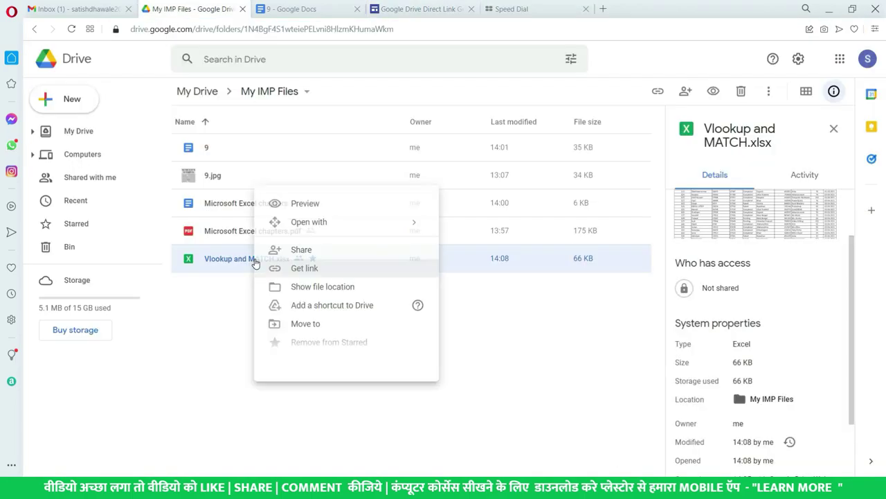
left_click(326, 275)
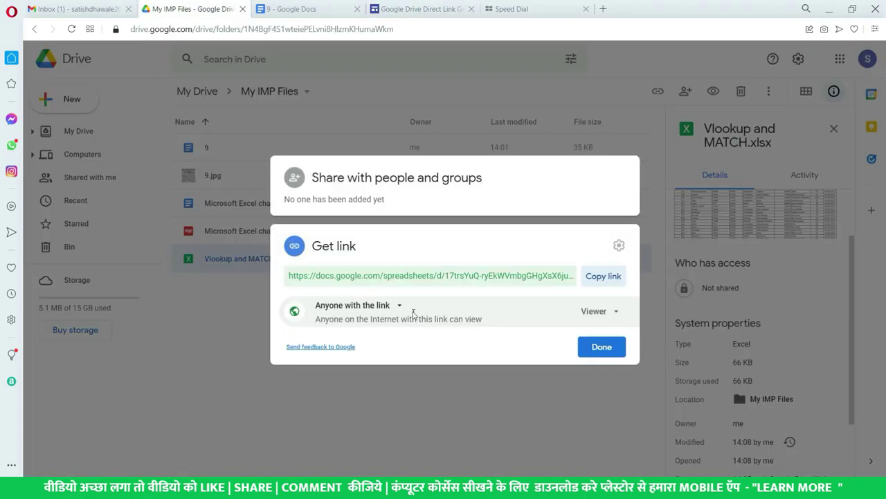
left_click(598, 276)
left_click(602, 347)
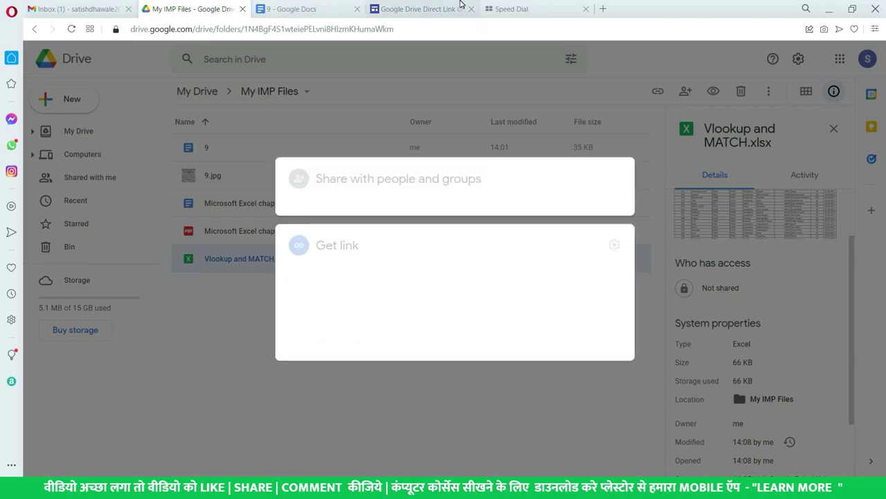
Paste the sharing link into the Direct Link Generator, then return to the My IMP Files folder.
left_click(429, 9)
key("ctrl+v")
left_click(225, 280)
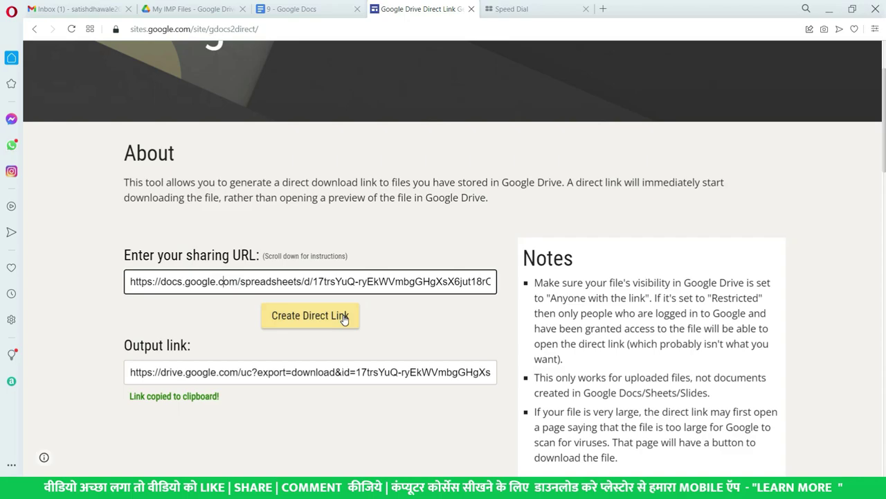
left_click(191, 10)
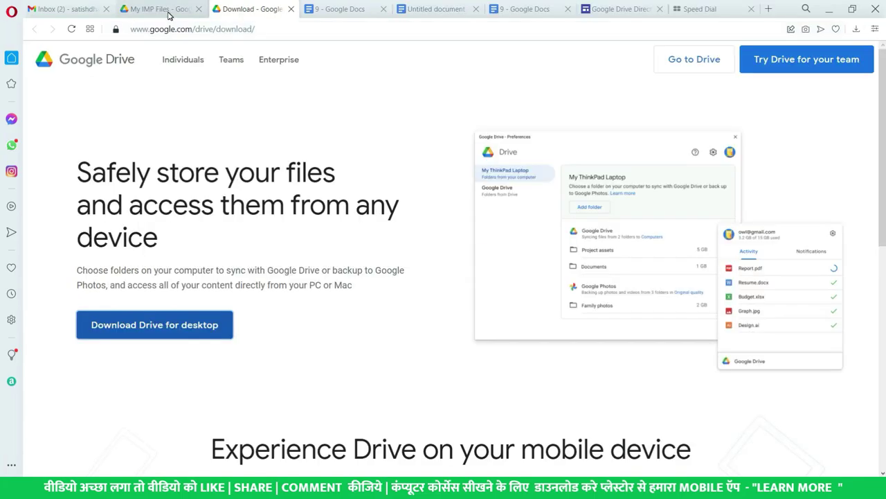
left_click(166, 10)
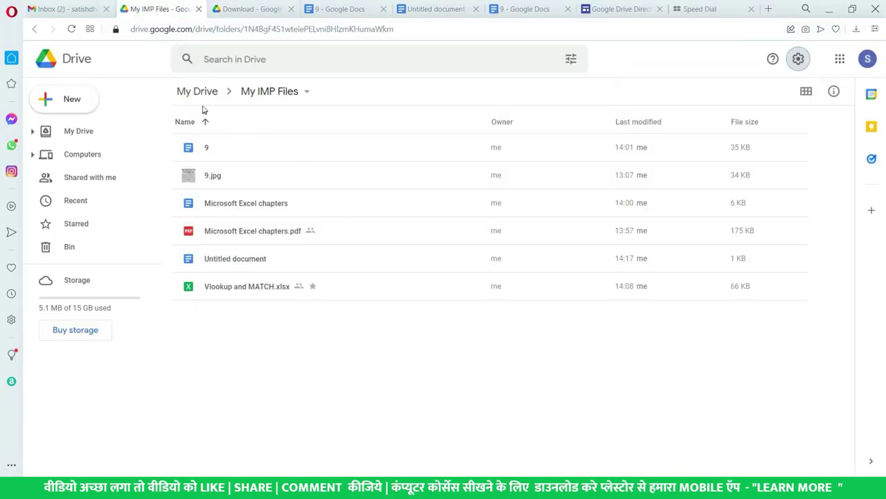